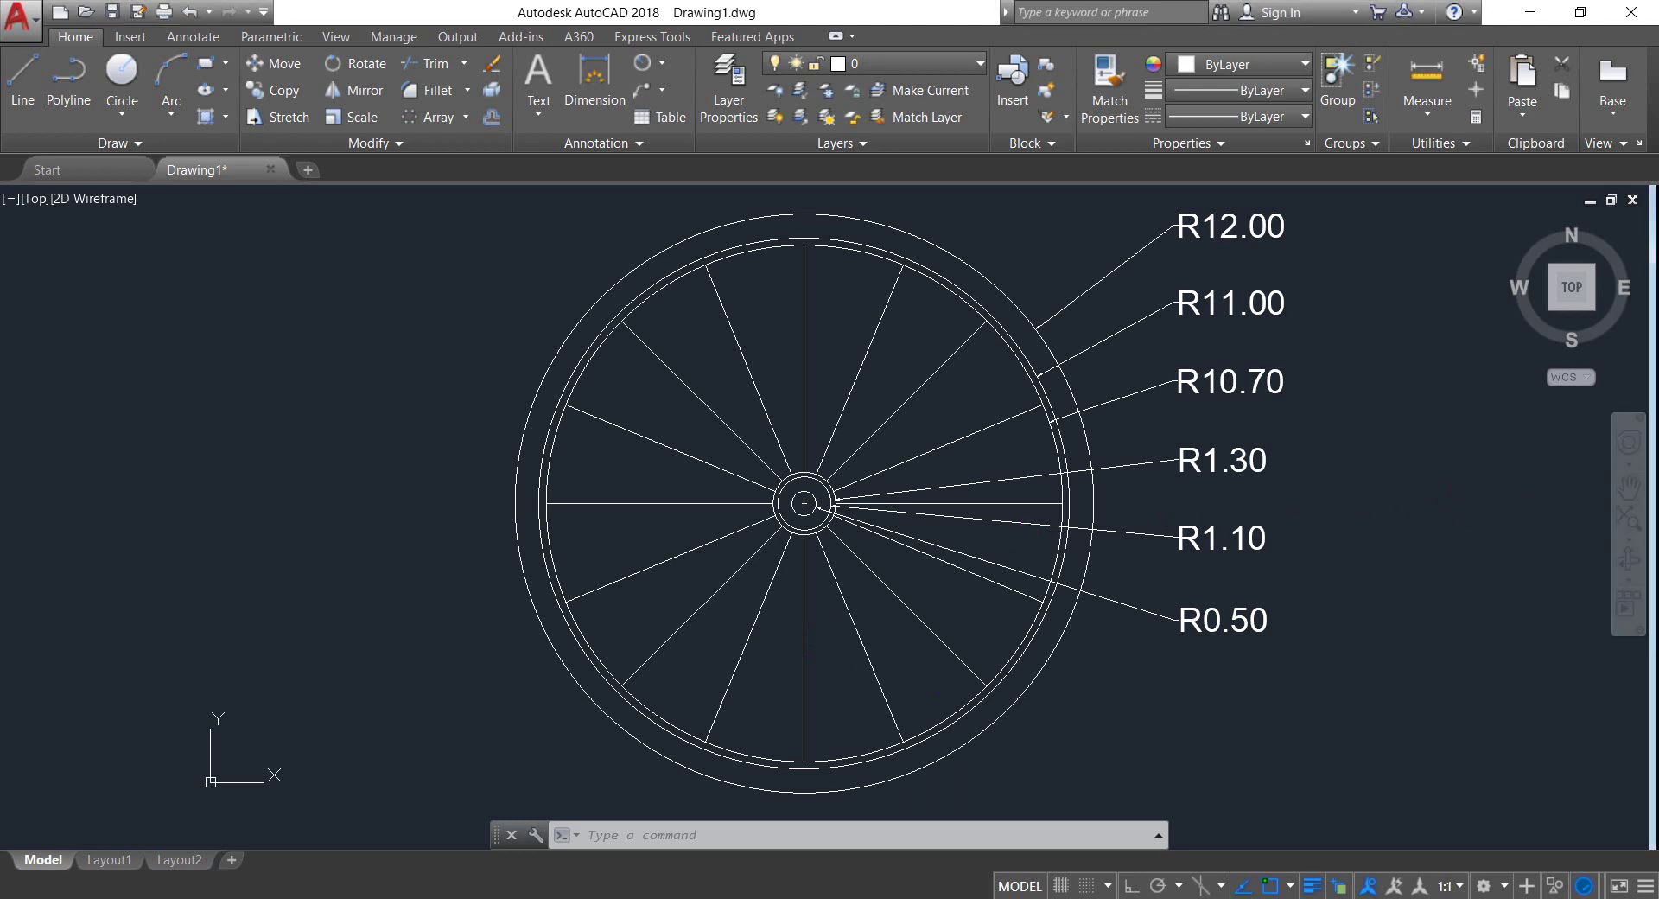
# - Pan the view so the finished wheel drawing moves off-screen, leaving an empty drawing area
pyautogui.moveTo(1348, 459); pyautogui.dragTo(155, 456, button='middle')
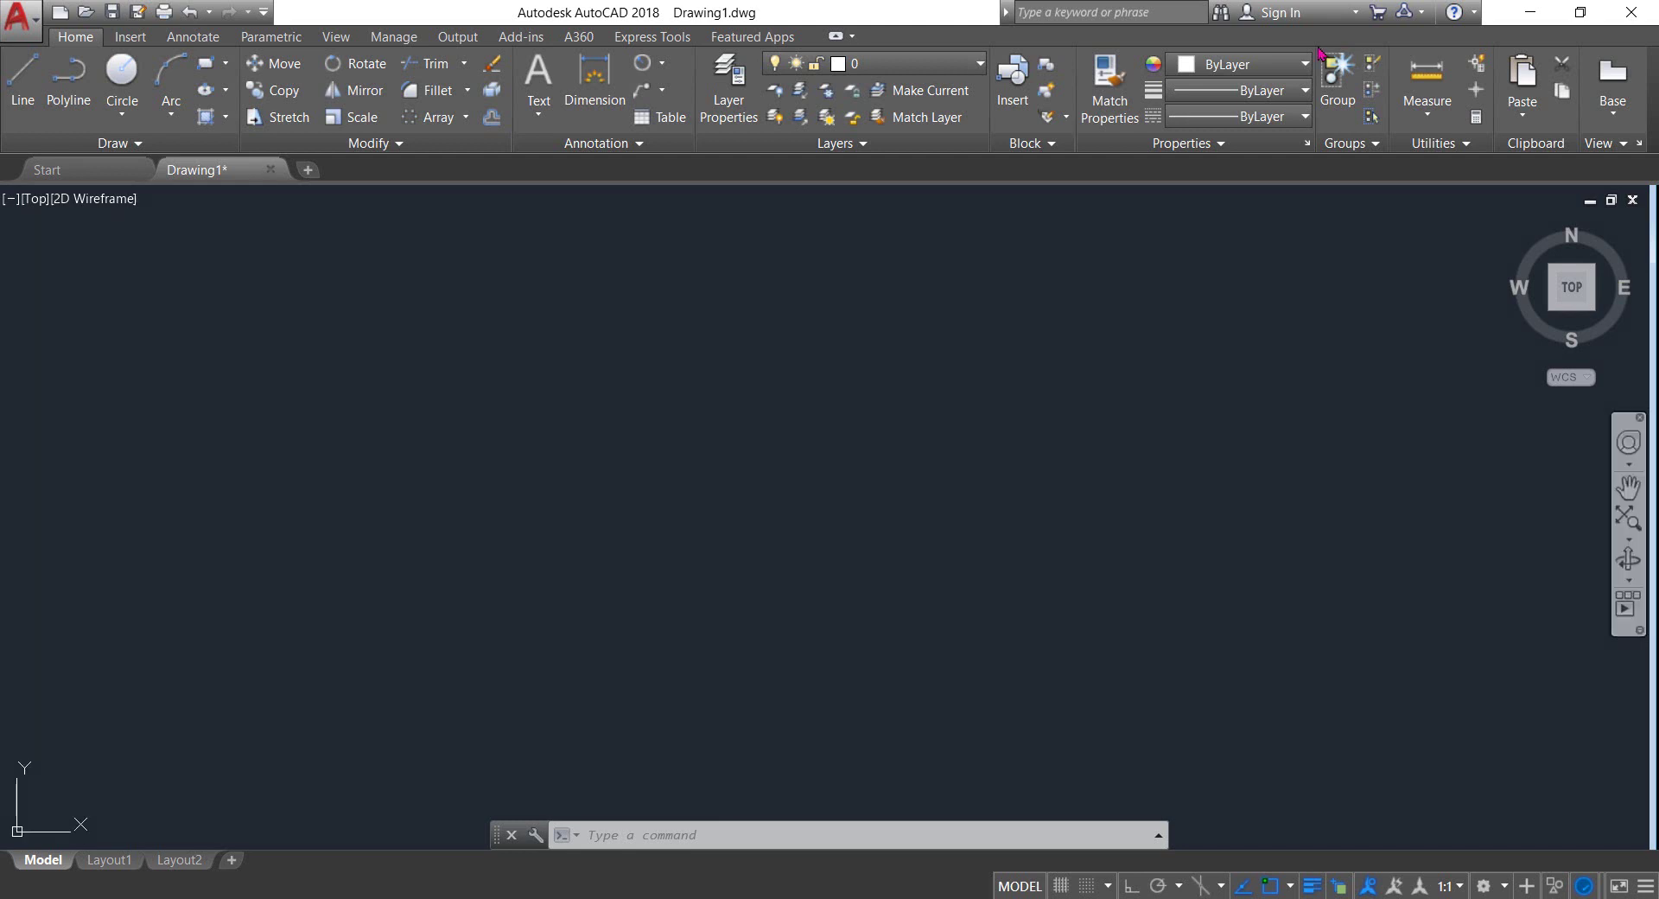
# - Draw a radius-12 circle in the empty area, fit it in view, and select it
pyautogui.click(113, 82)
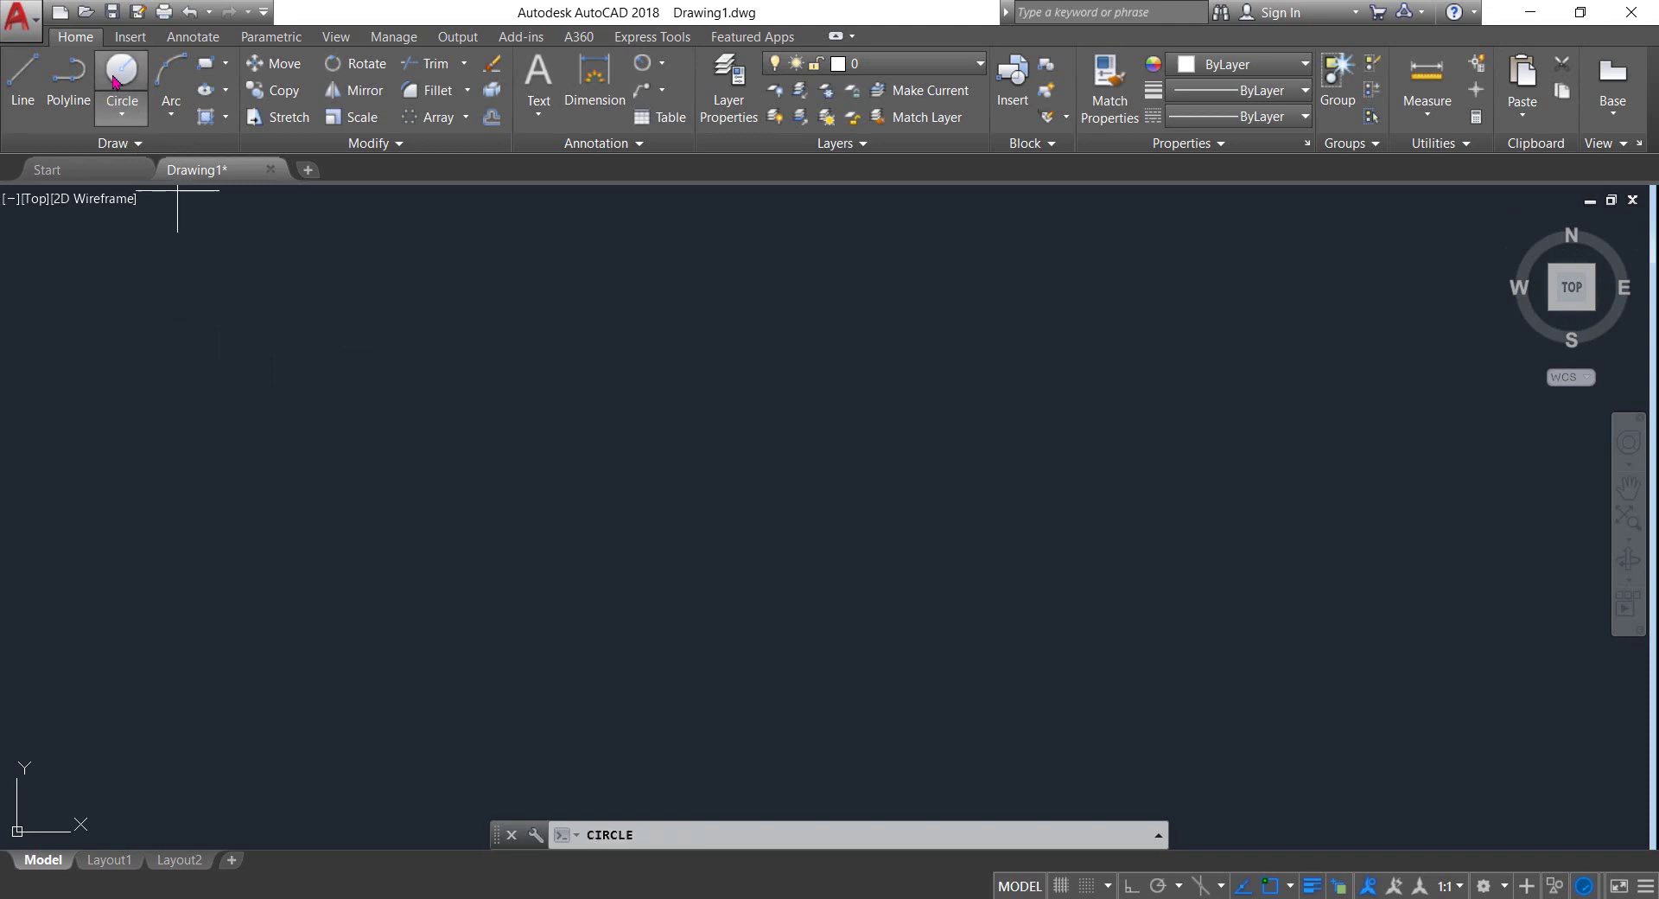
pyautogui.click(800, 464)
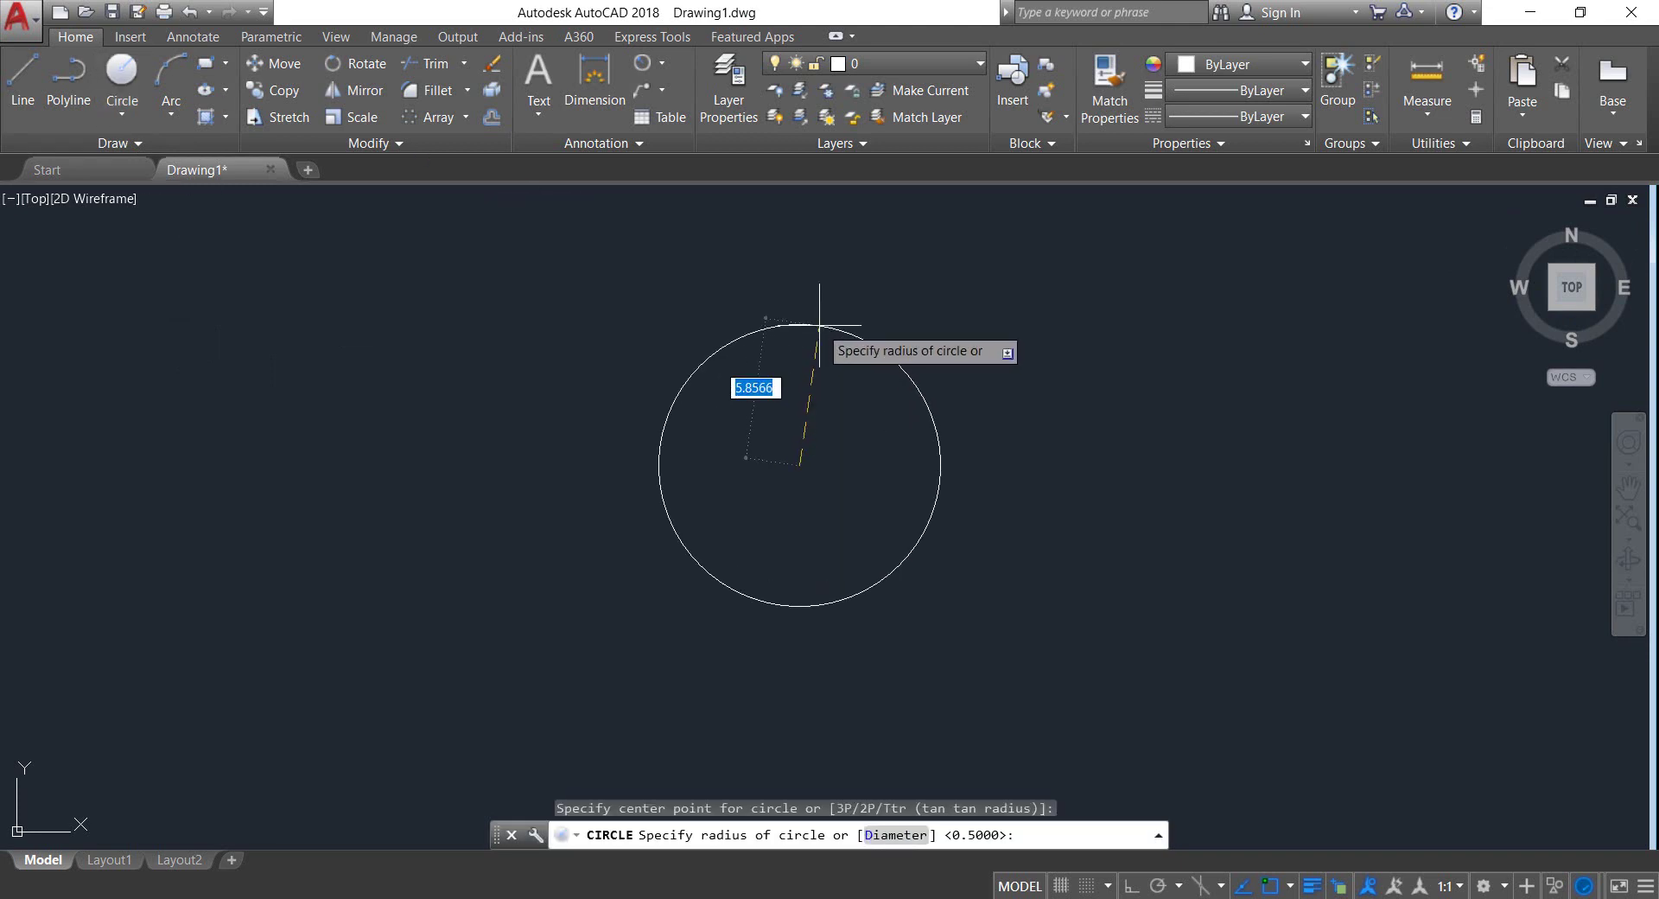
pyautogui.write('12')
pyautogui.press('Return')
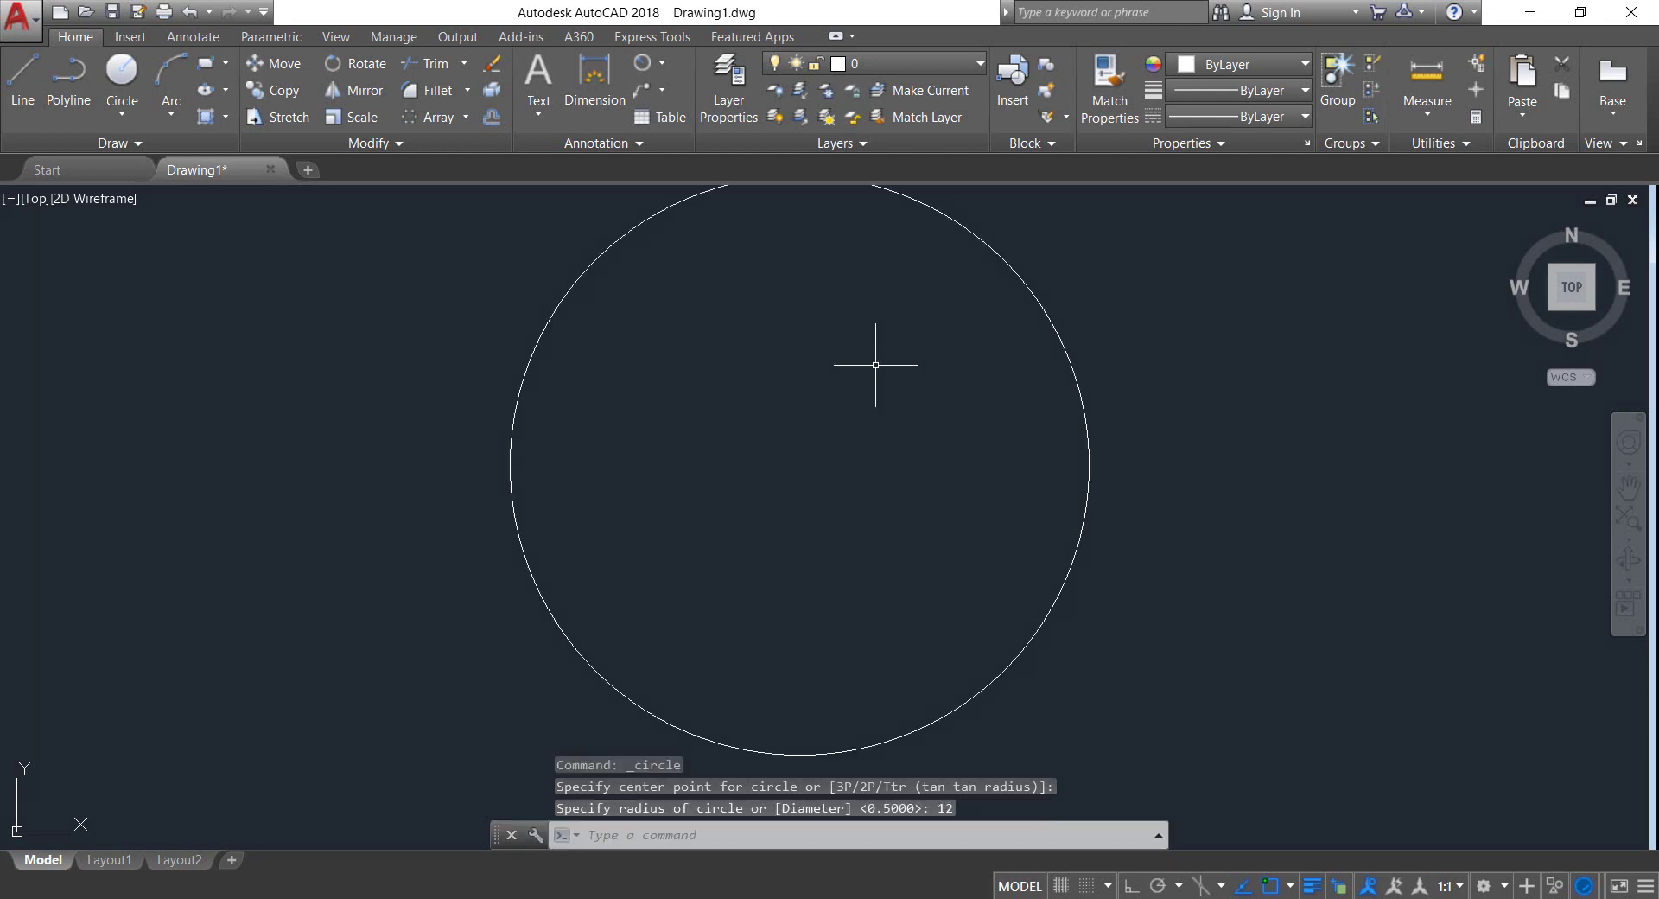
pyautogui.middleClick(888, 384)
pyautogui.middleClick(888, 385)
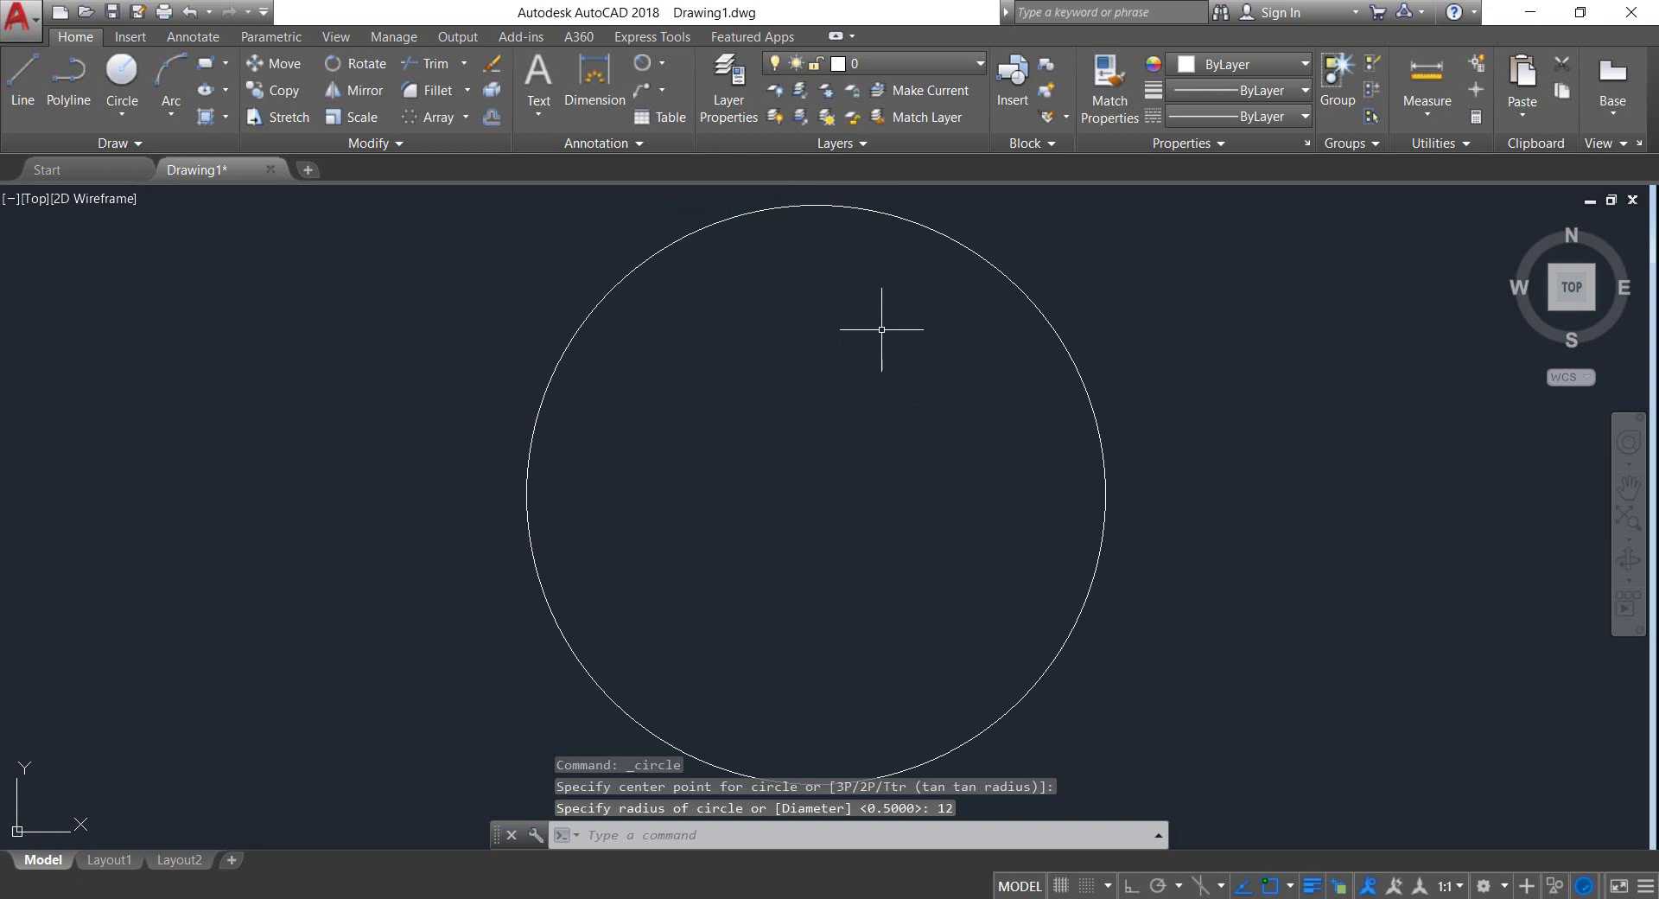
pyautogui.click(1152, 459)
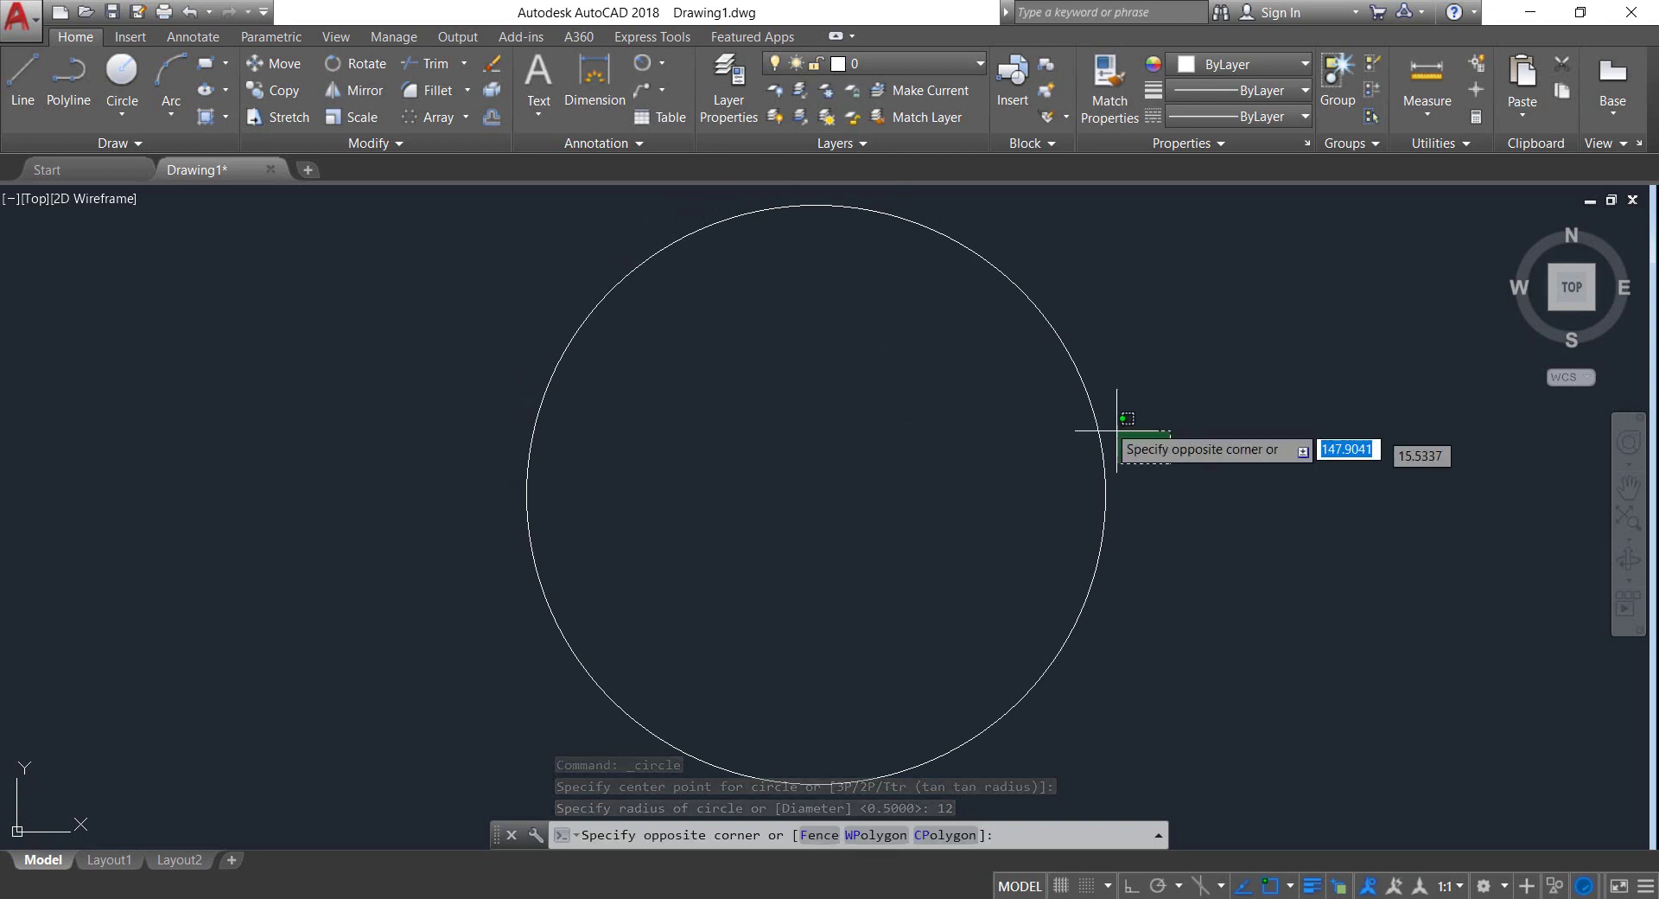
pyautogui.click(1100, 456)
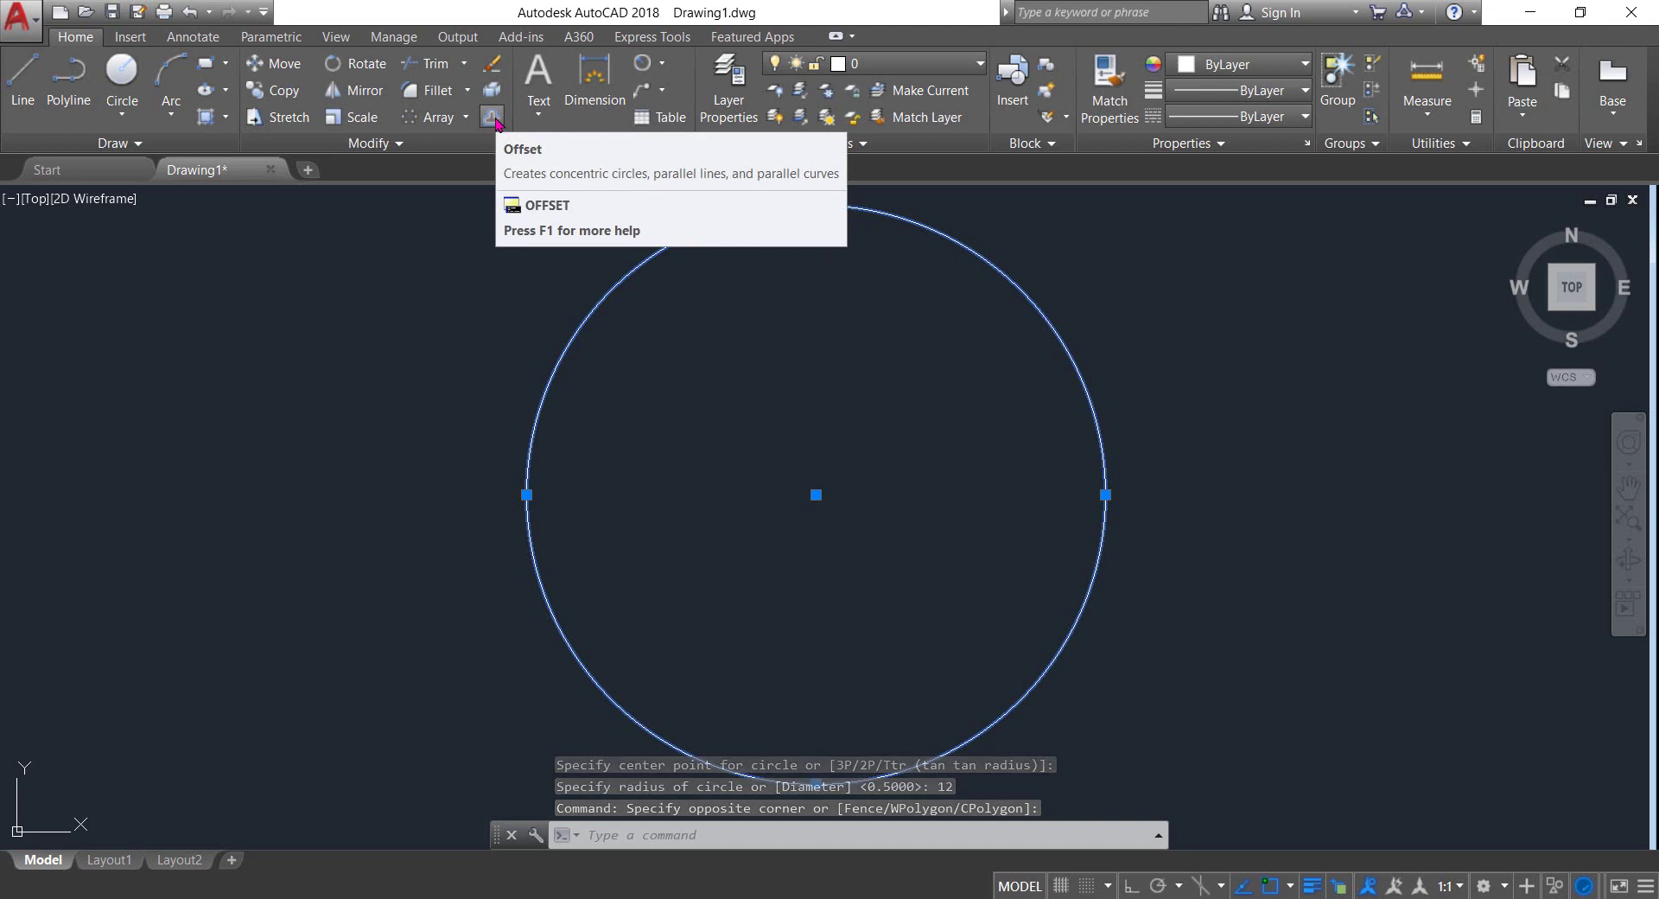
# - Offset the radius-12 outer circle inward by 1
pyautogui.click(493, 118)
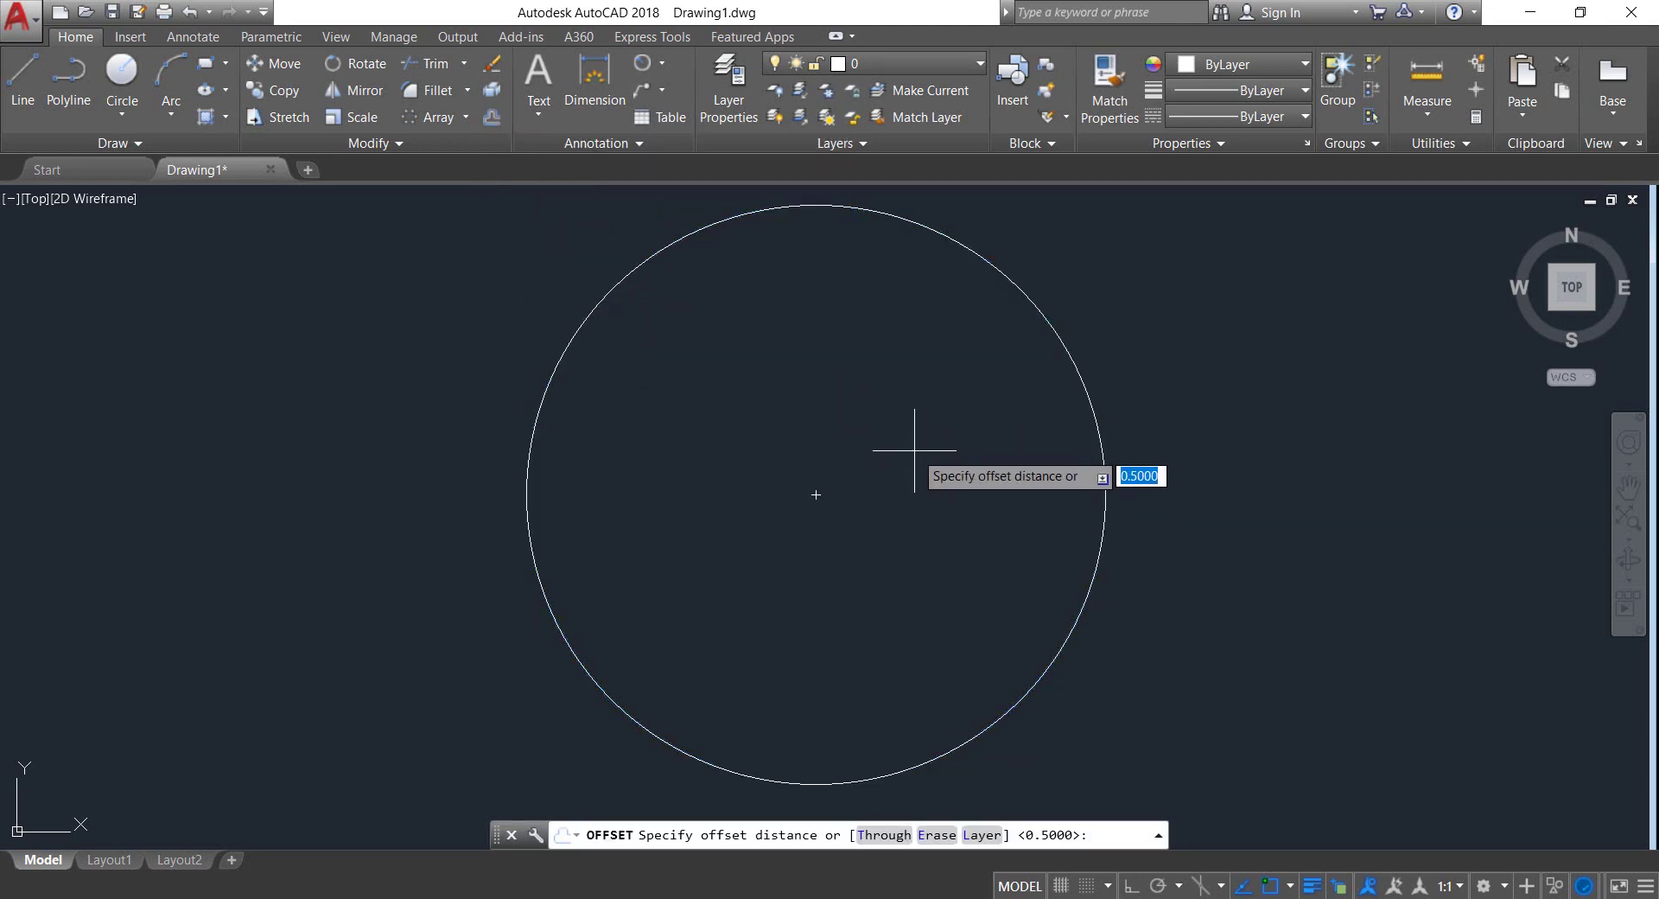
pyautogui.write('1')
pyautogui.press('Return')
pyautogui.click(1080, 377)
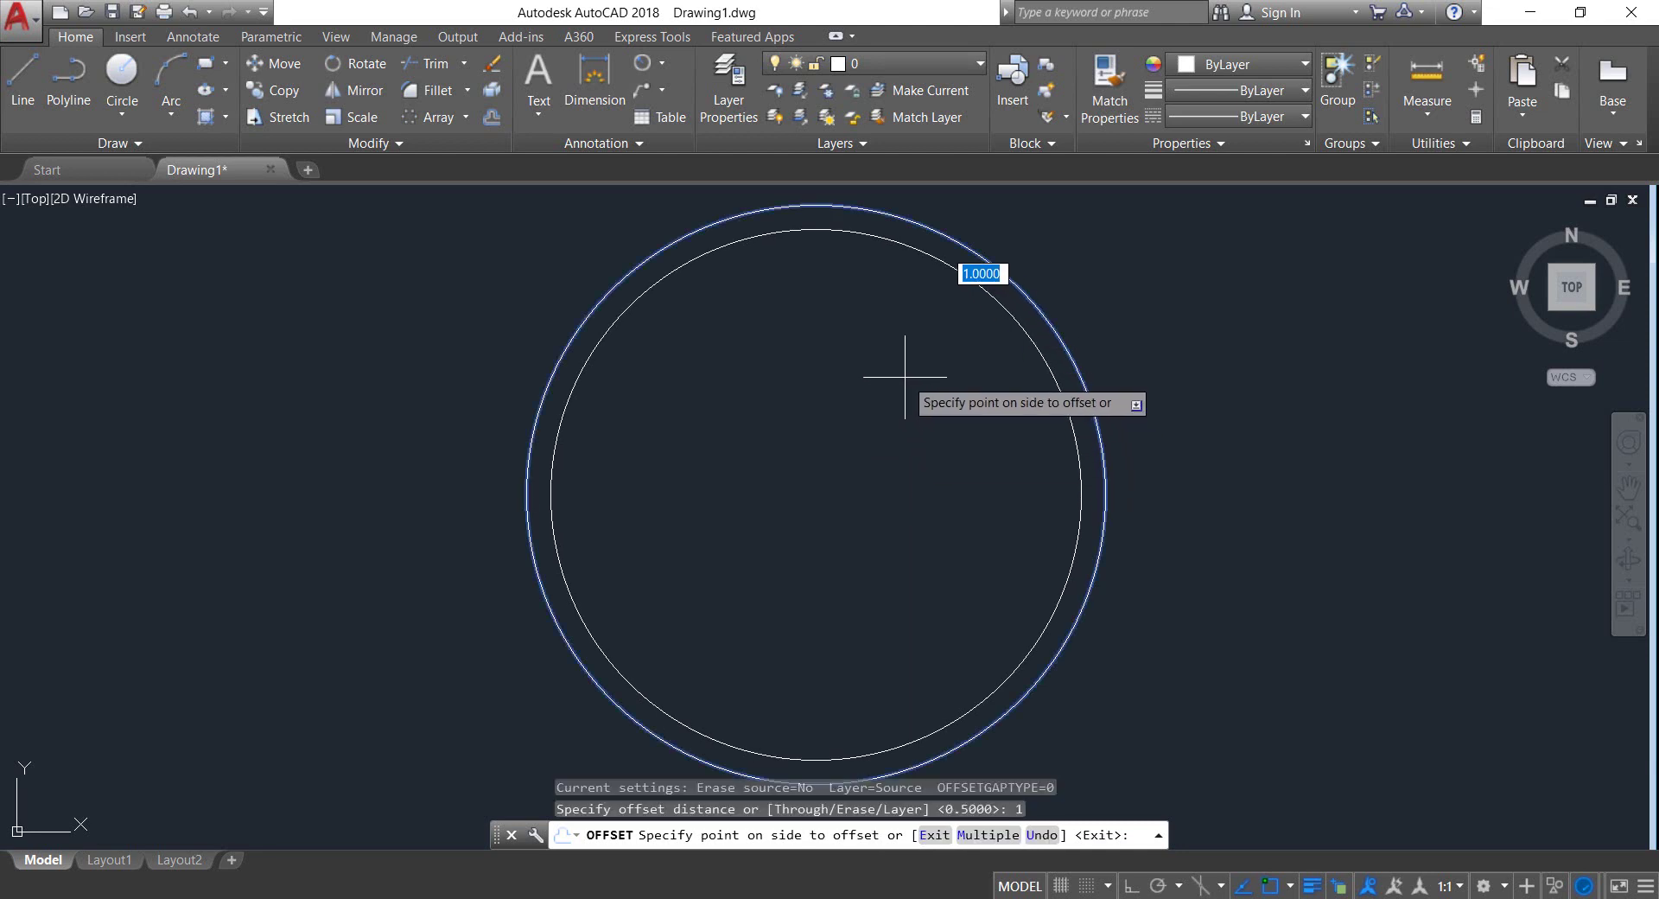
pyautogui.click(915, 400)
pyautogui.press('Return')
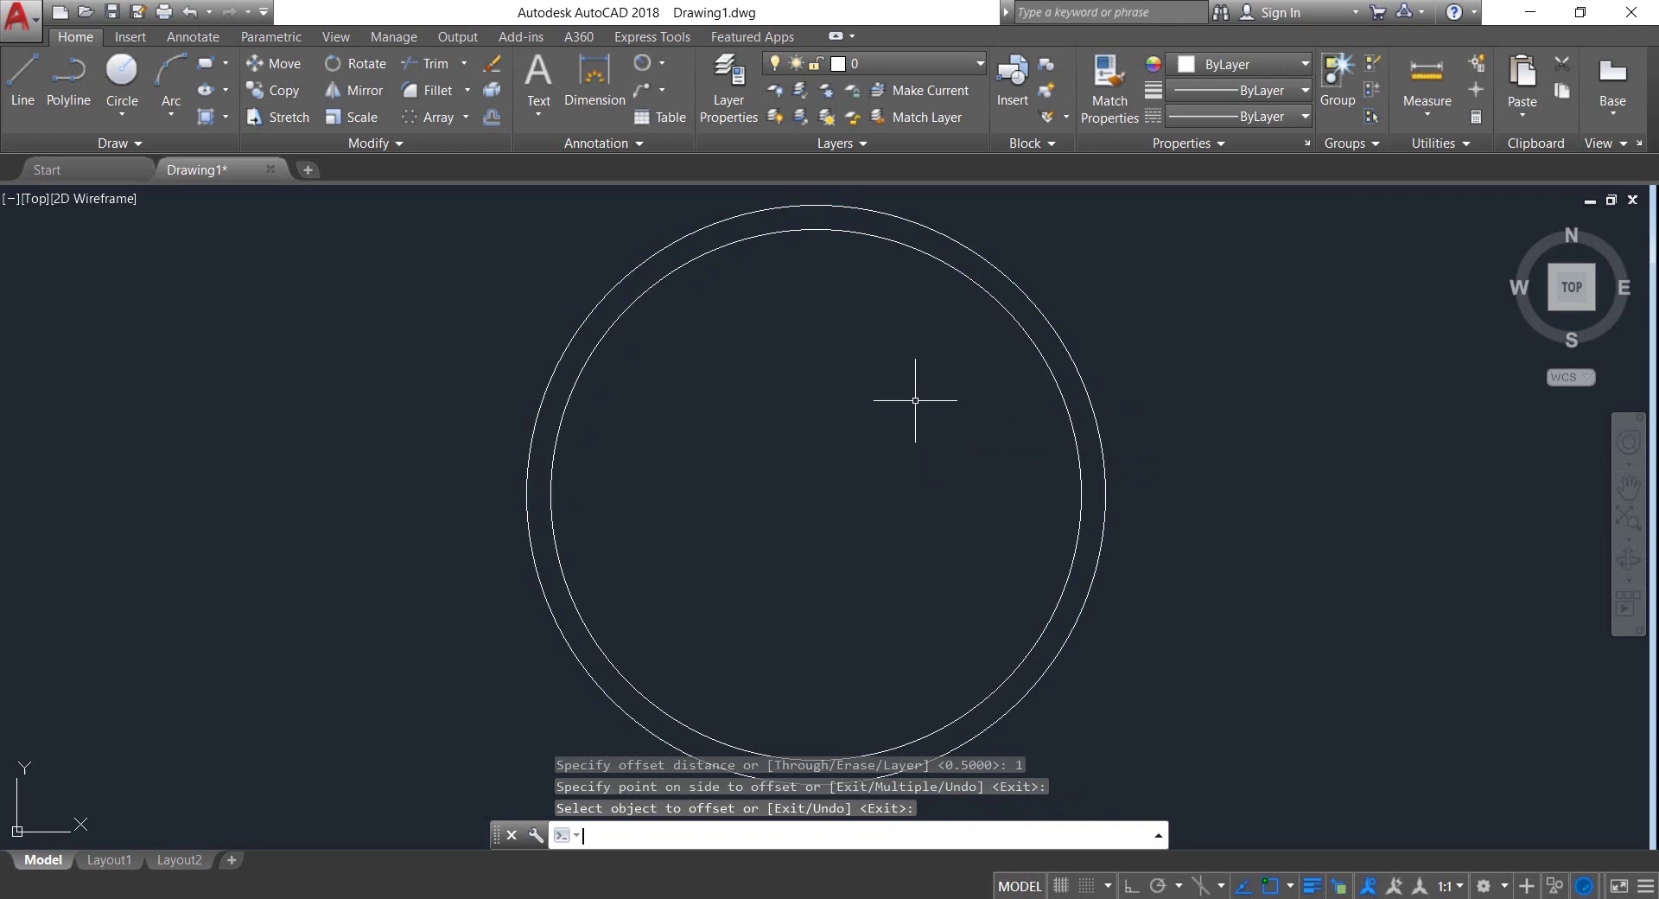
# - Offset the new inner circle a further 0.3 inward
pyautogui.click(974, 337)
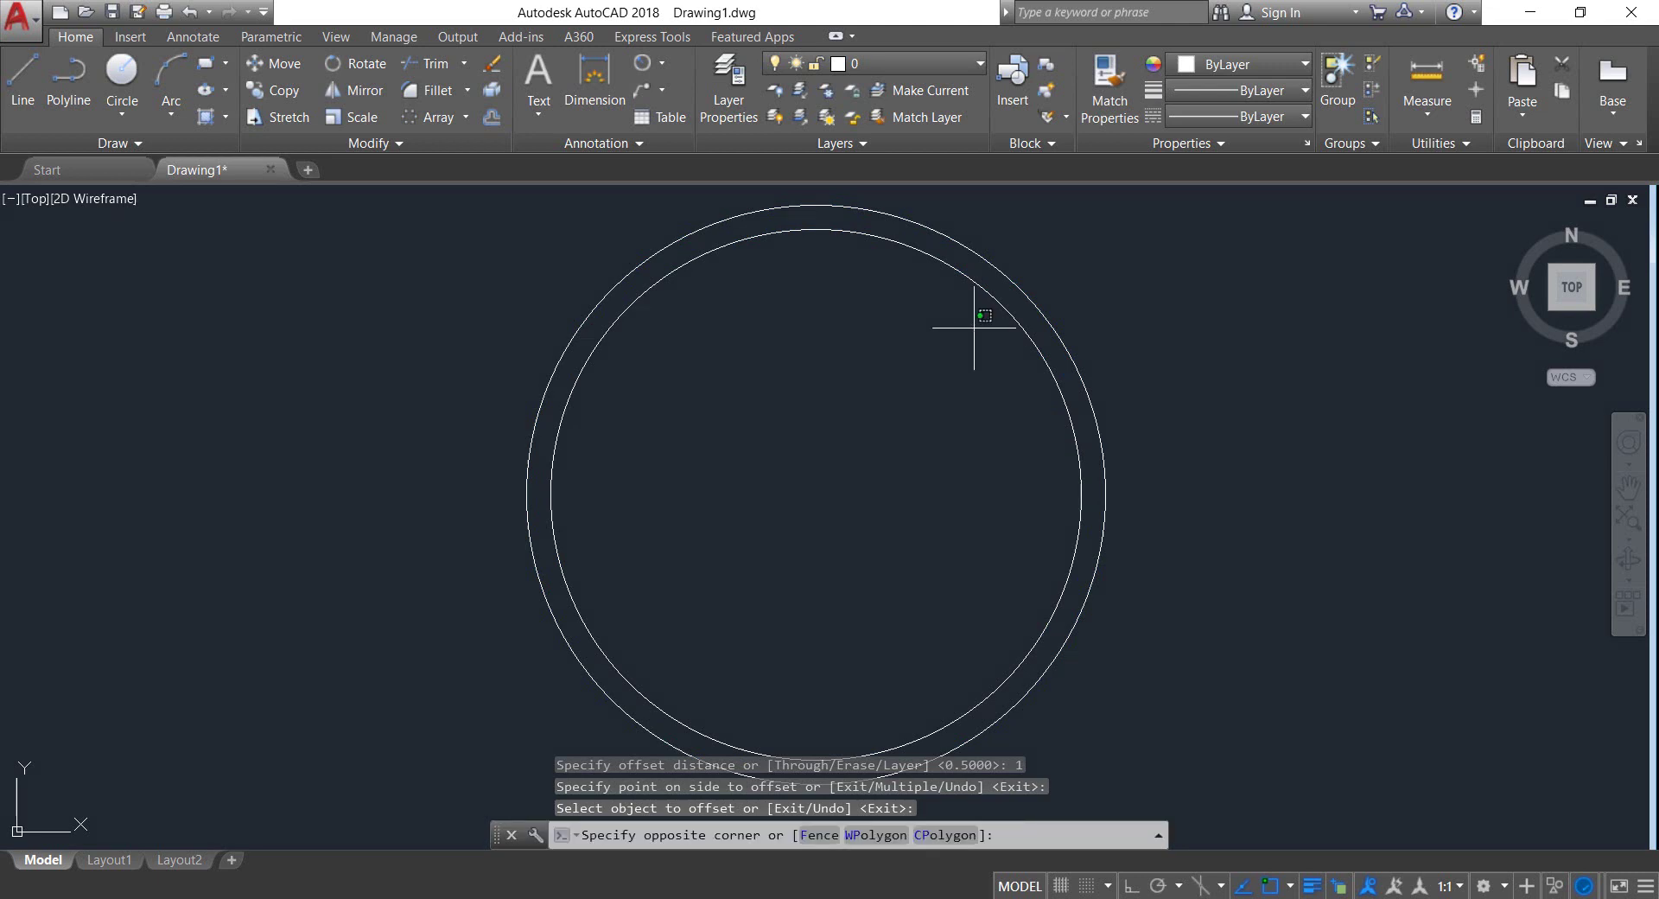
pyautogui.click(909, 256)
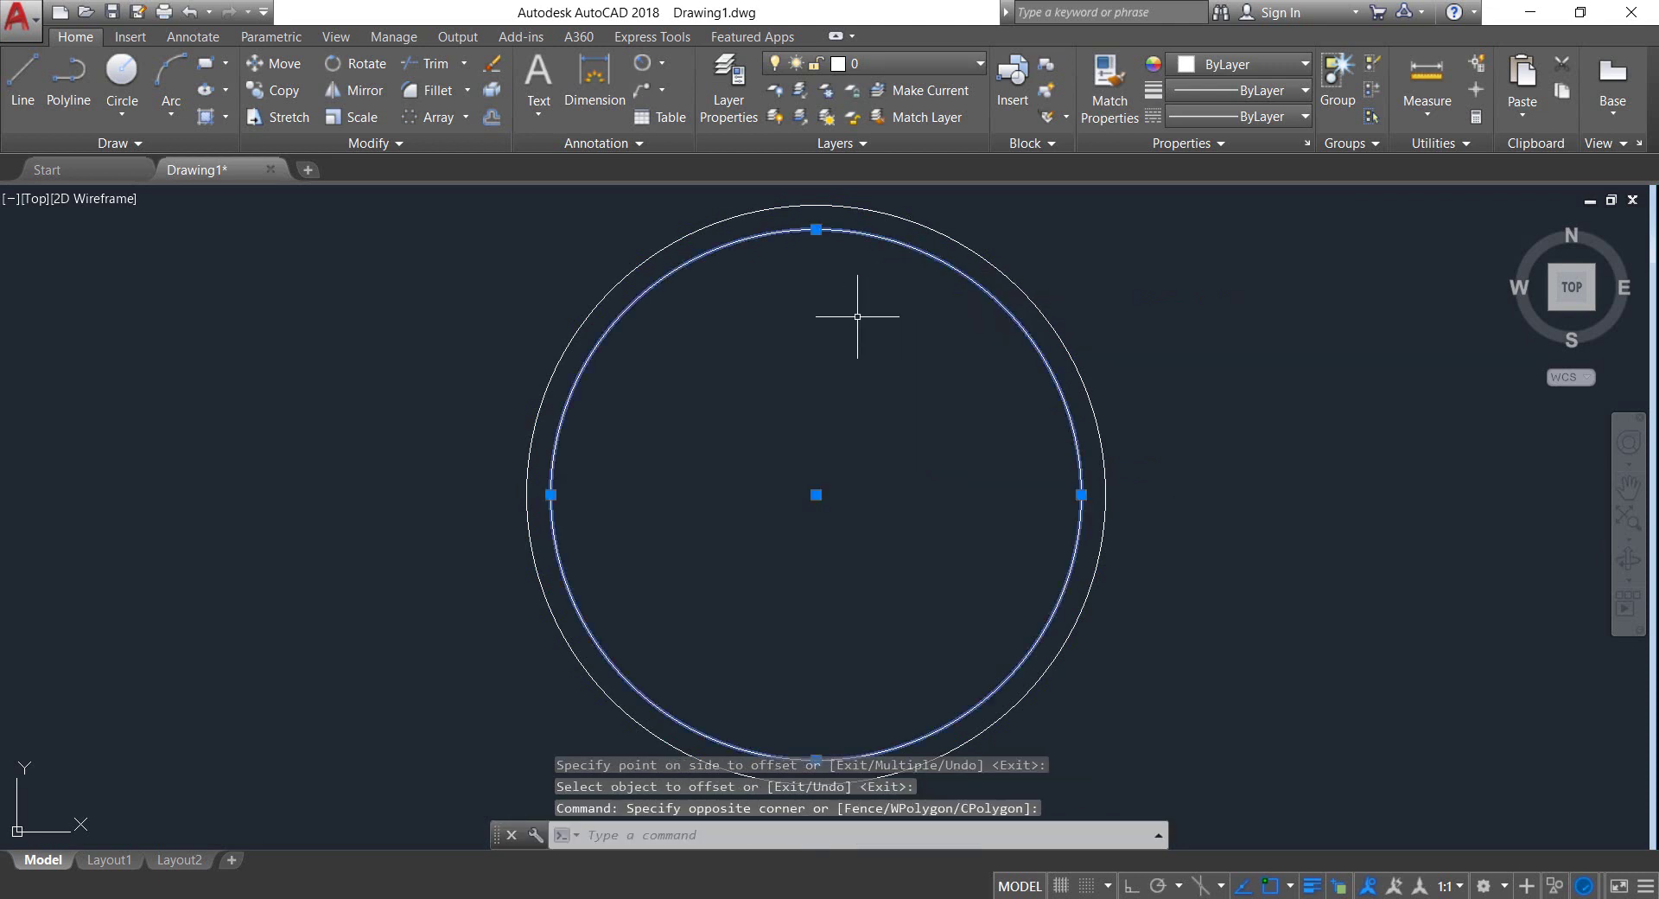
pyautogui.click(490, 118)
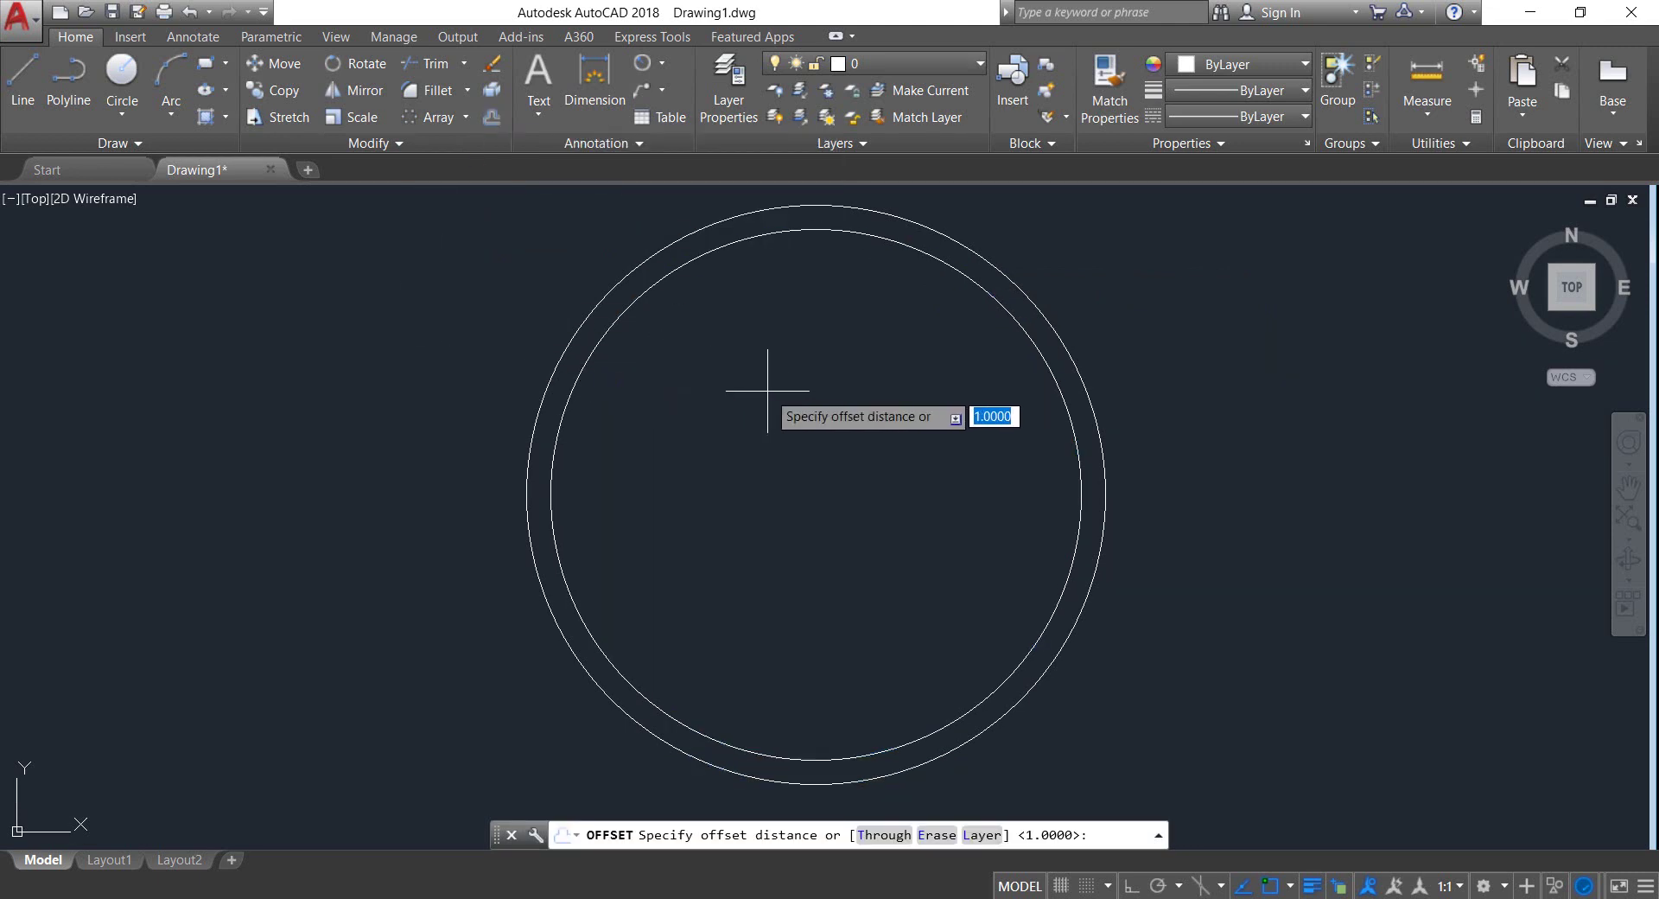
pyautogui.write('.3')
pyautogui.press('Return')
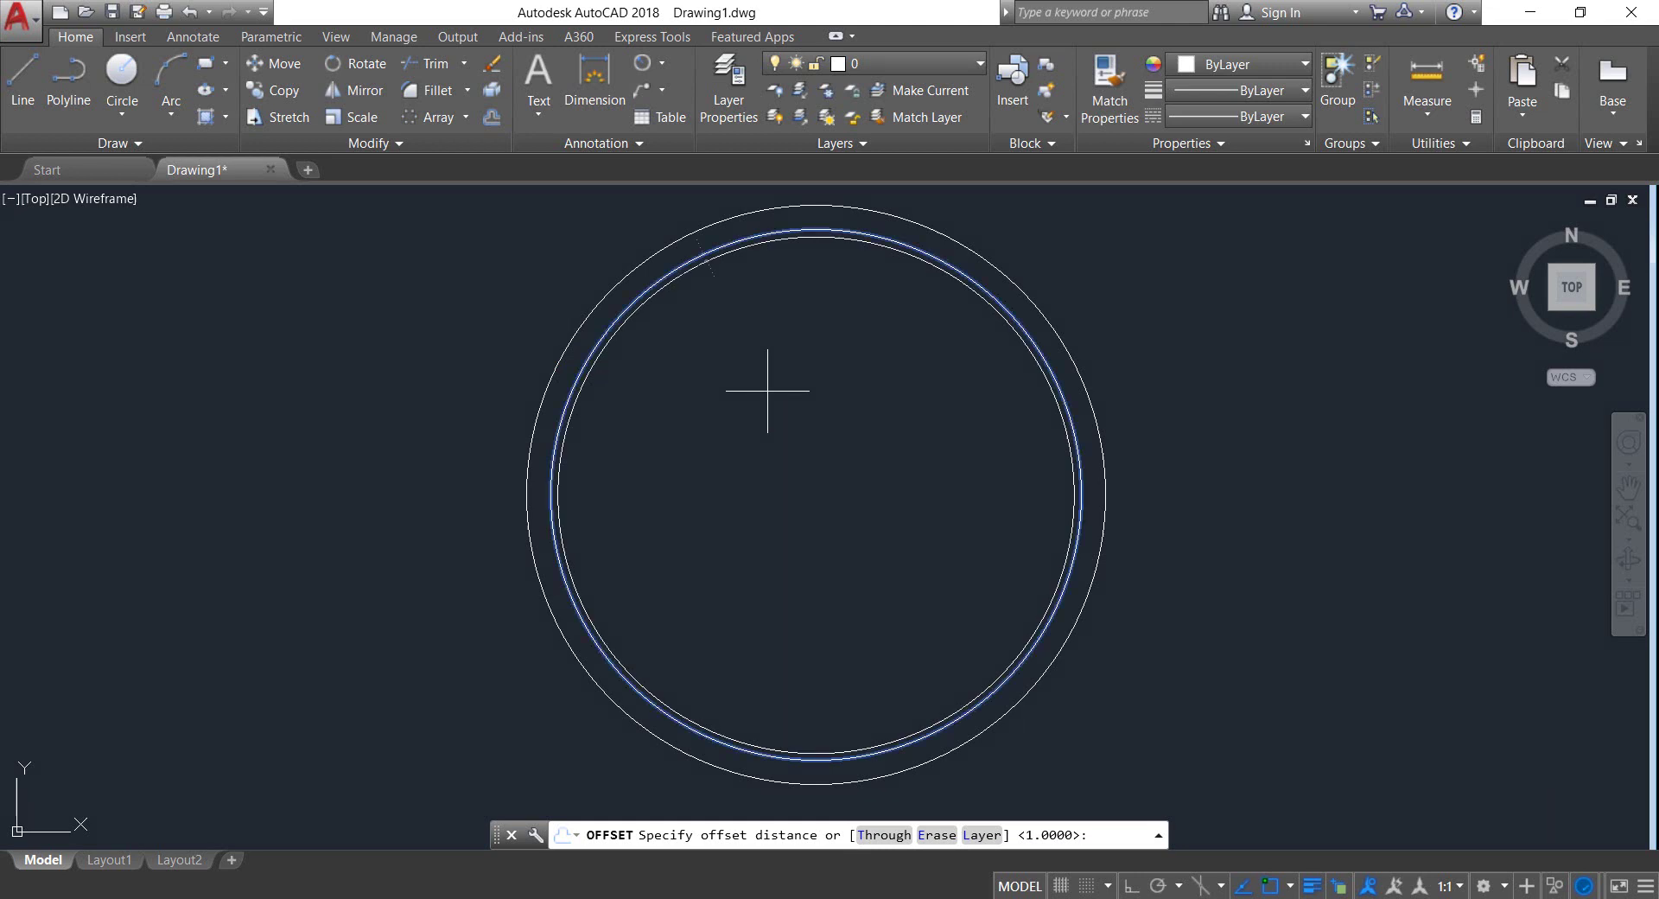
pyautogui.click(859, 357)
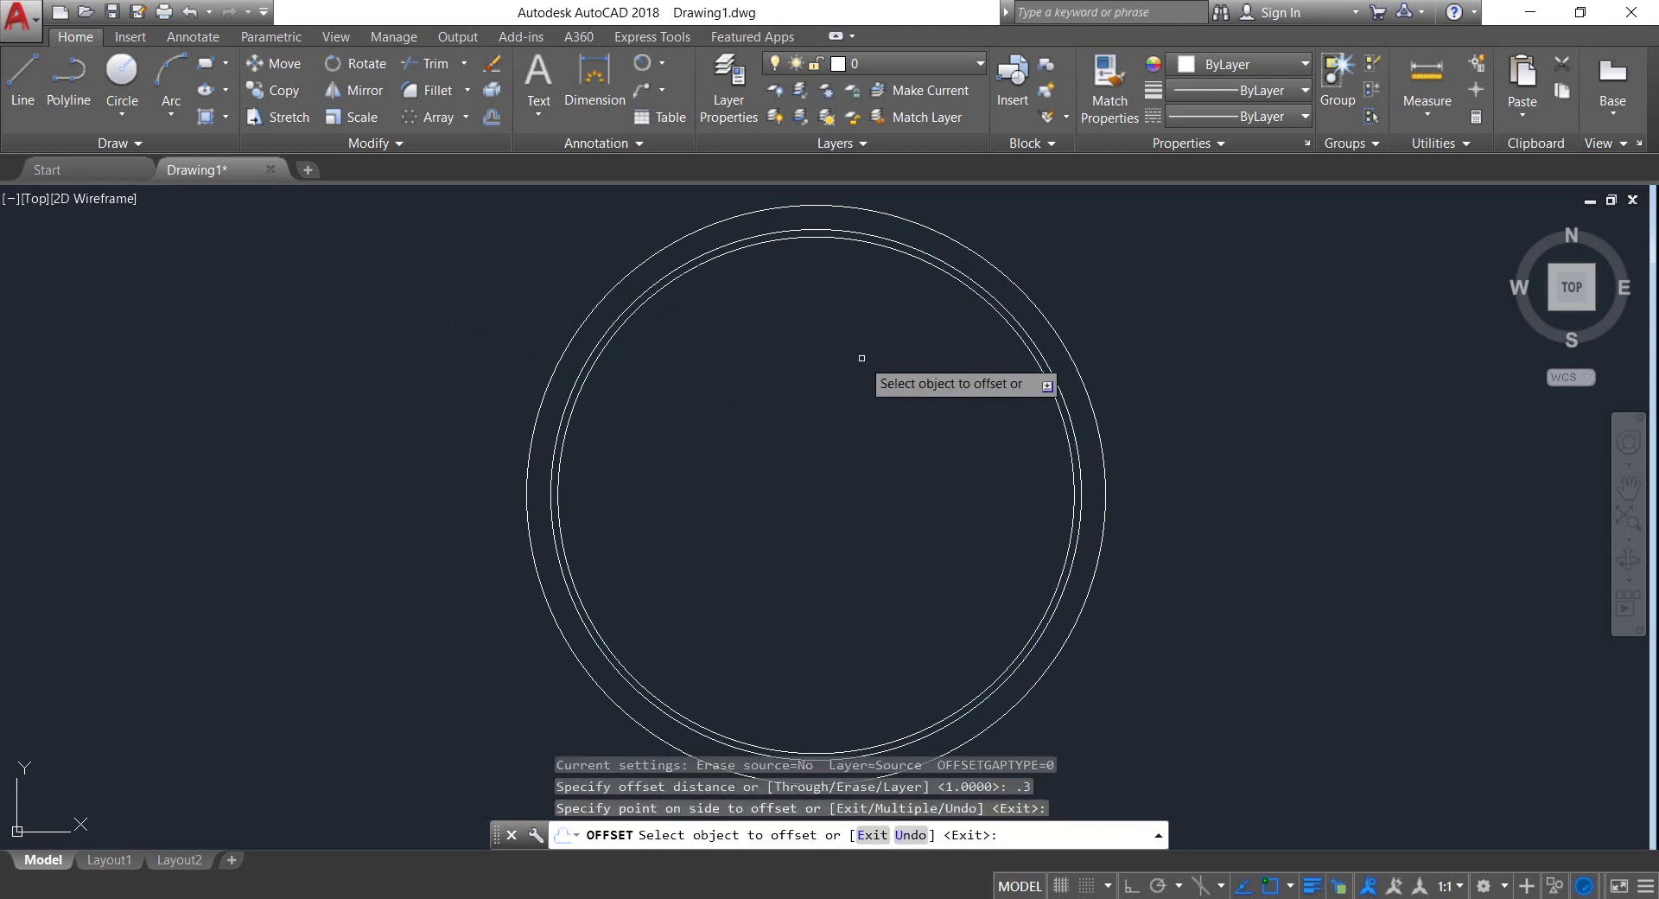
pyautogui.press('Return')
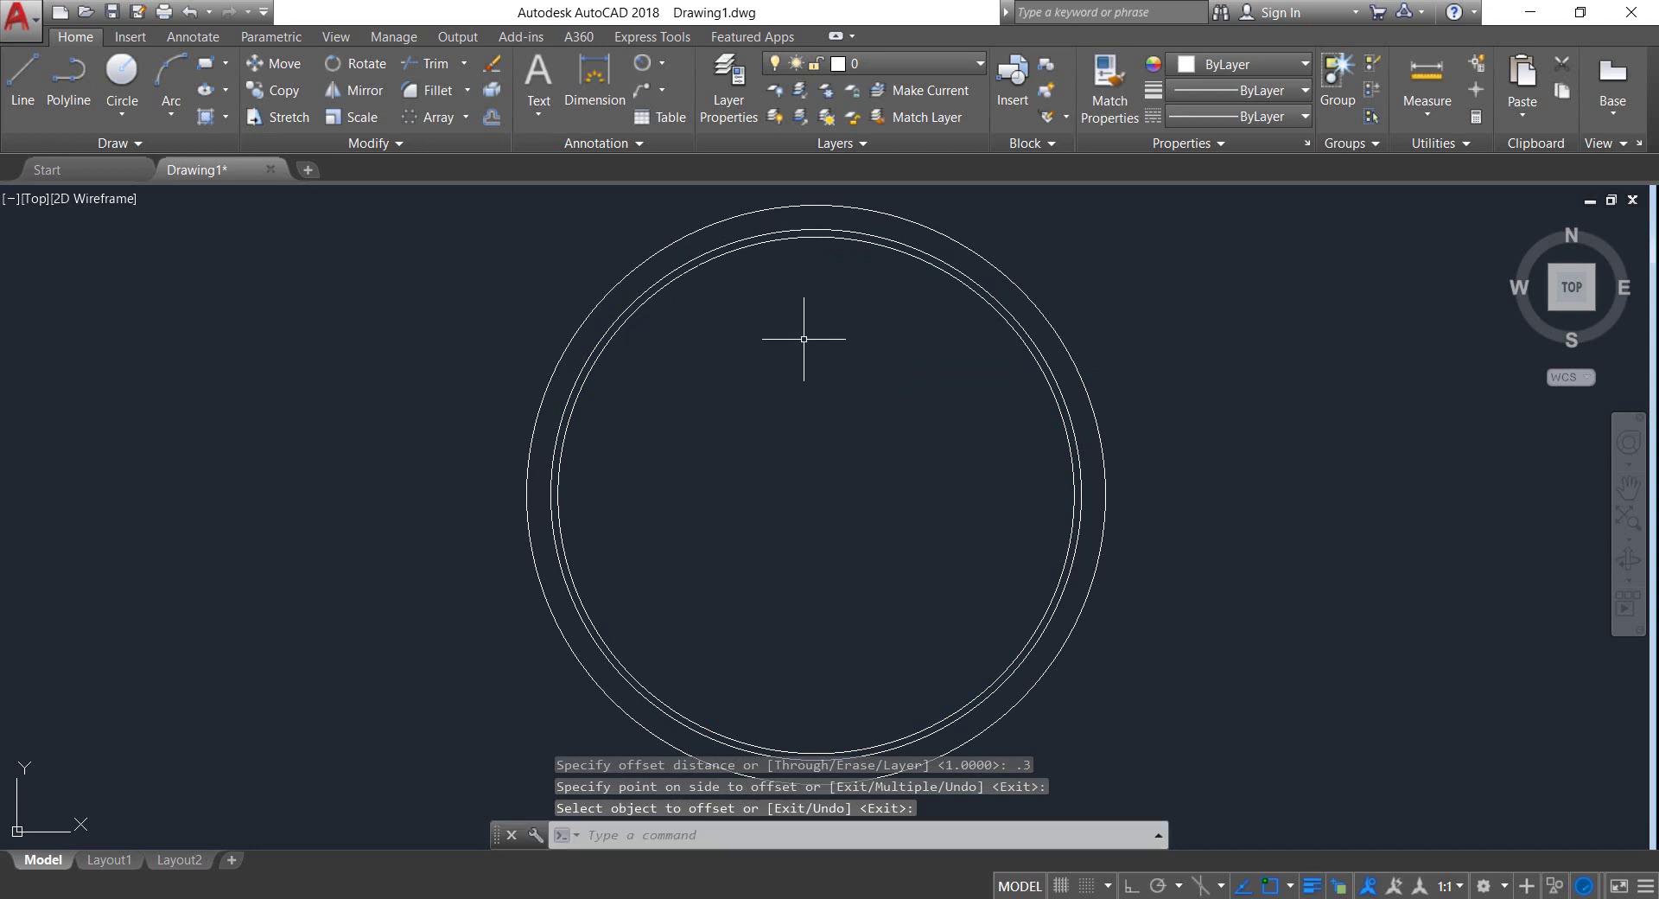
# - Draw a vertical line from the innermost circle's top down to the wheel centre, then select it
pyautogui.click(22, 76)
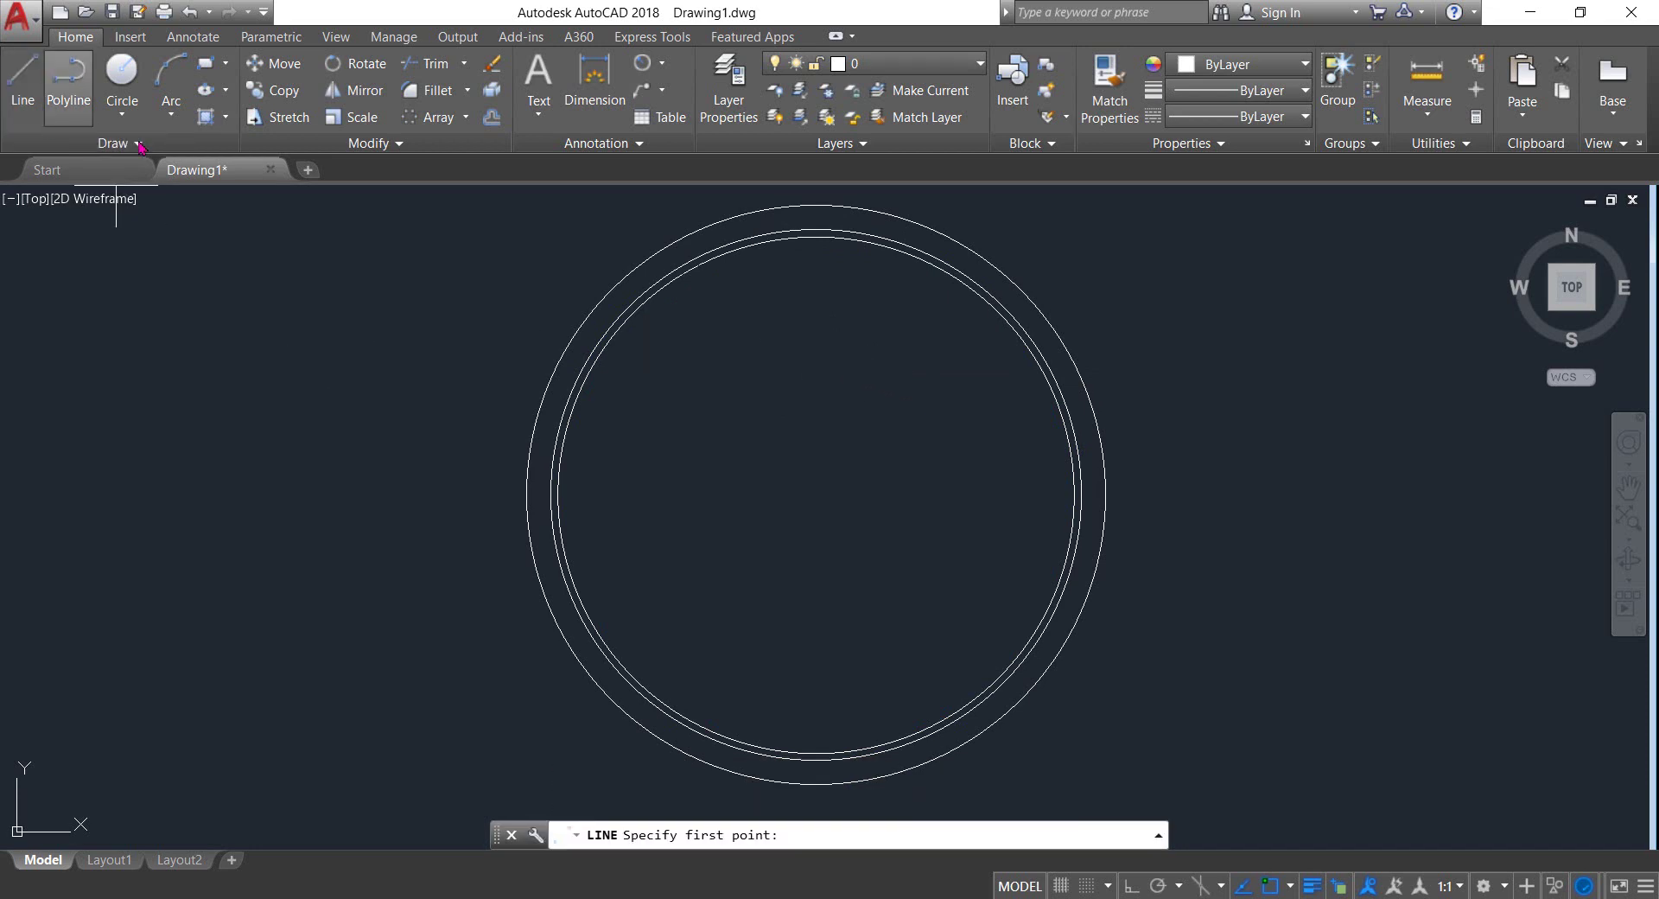
pyautogui.click(816, 235)
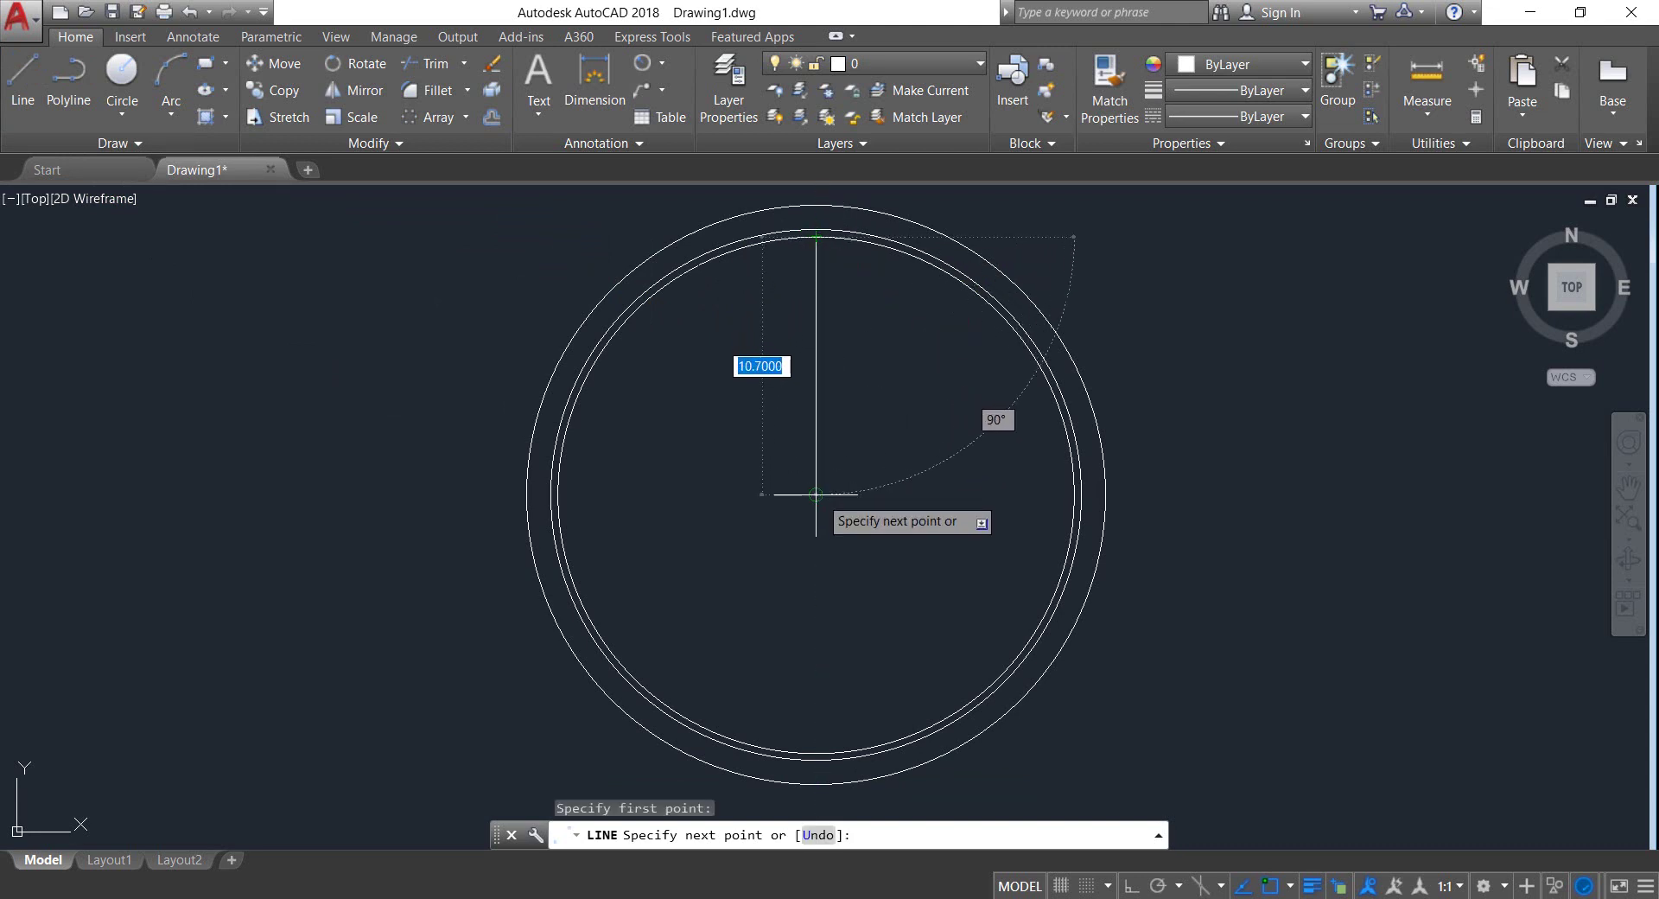
pyautogui.click(816, 495)
pyautogui.press('Return')
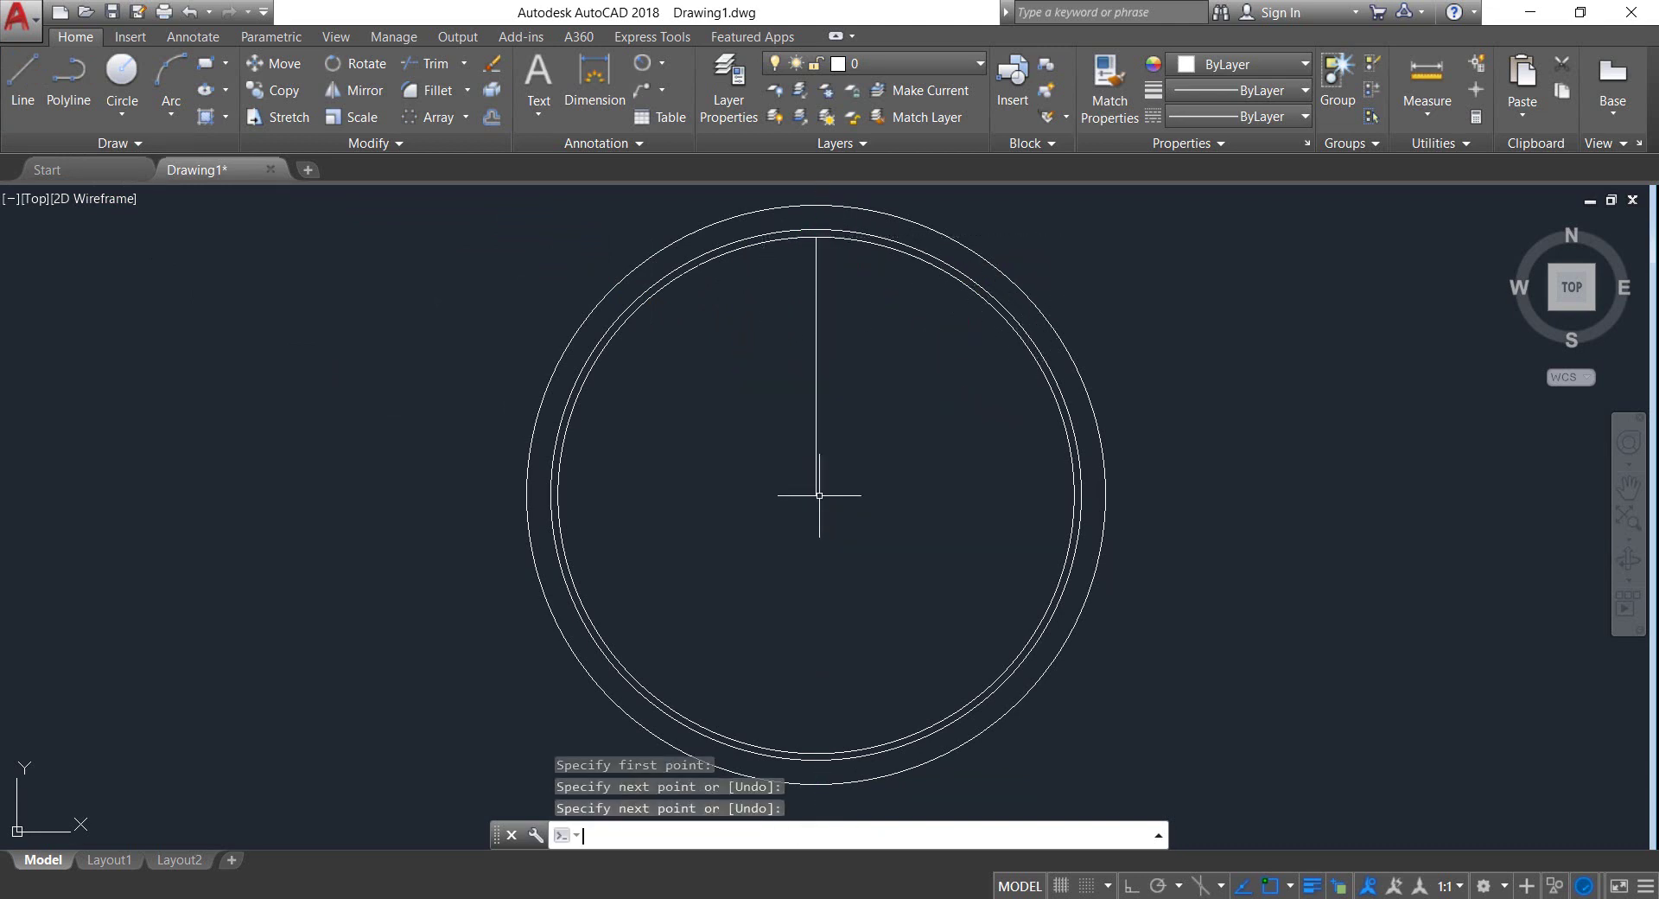
pyautogui.click(887, 492)
pyautogui.click(717, 366)
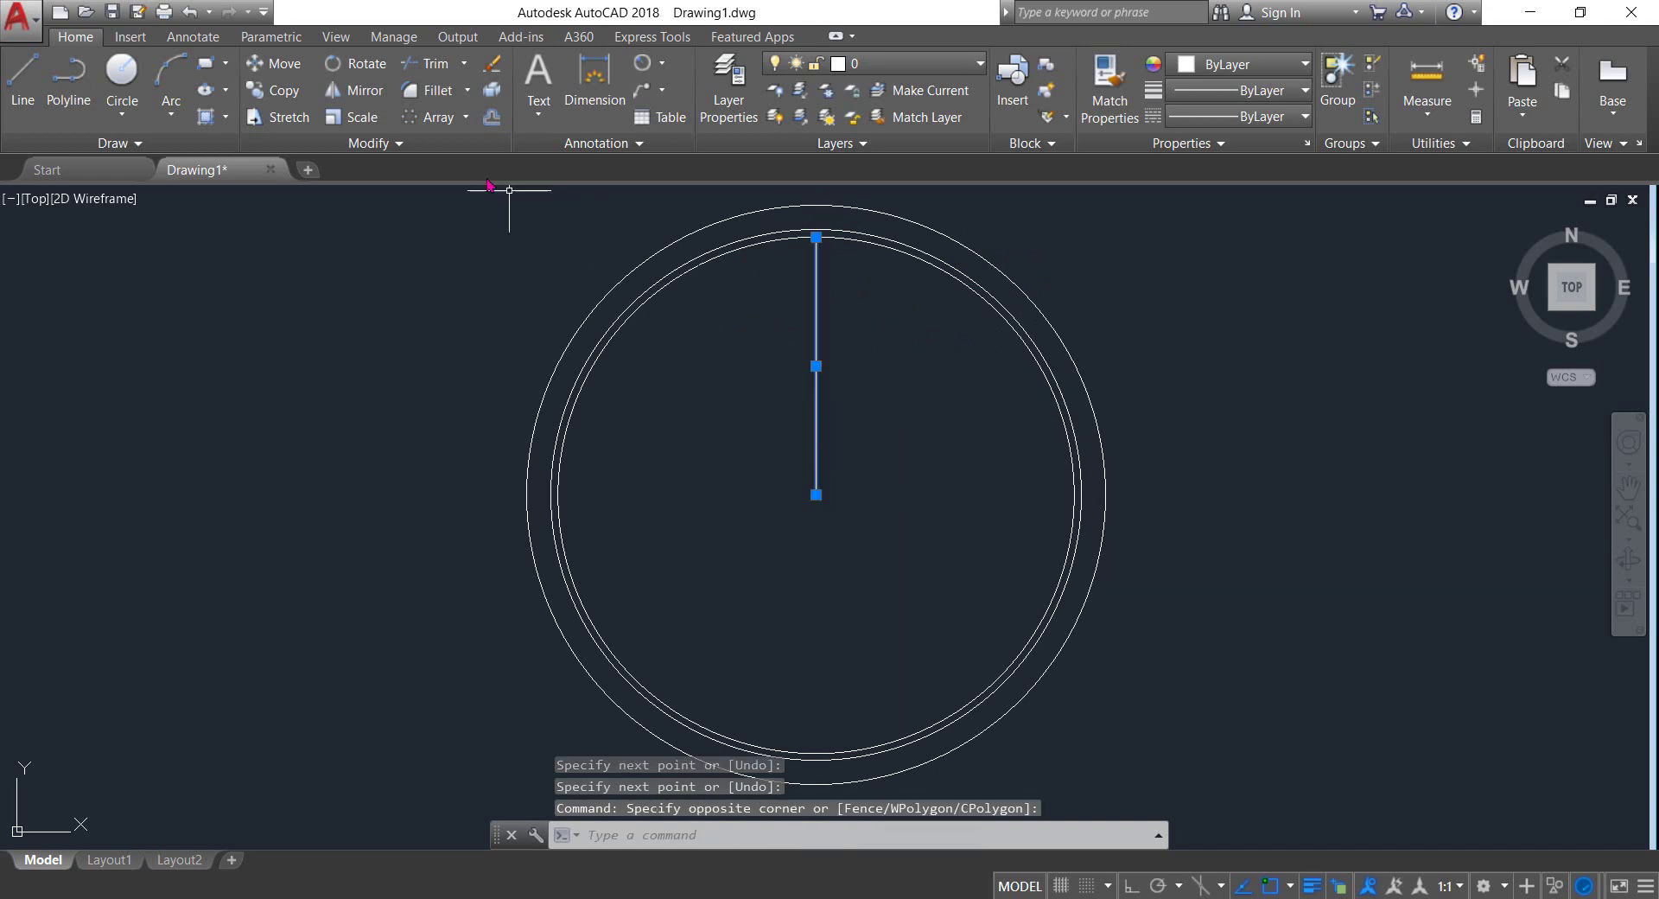
# - Polar-array the spoke 16 times around the wheel centre and select the resulting array
pyautogui.click(465, 117)
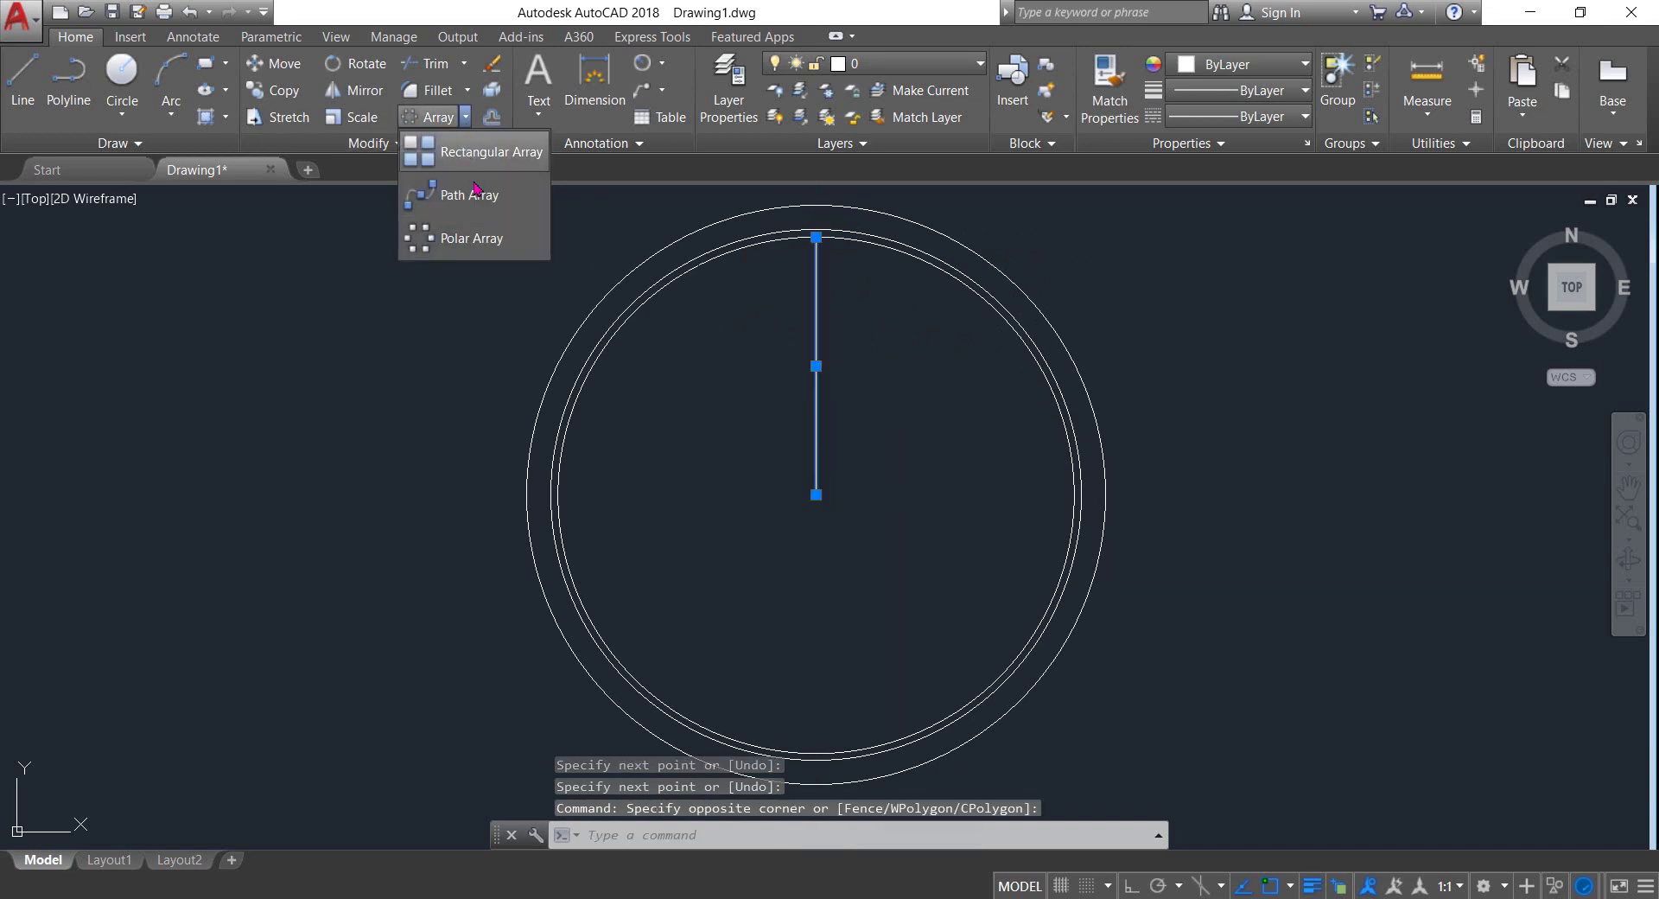
pyautogui.click(462, 242)
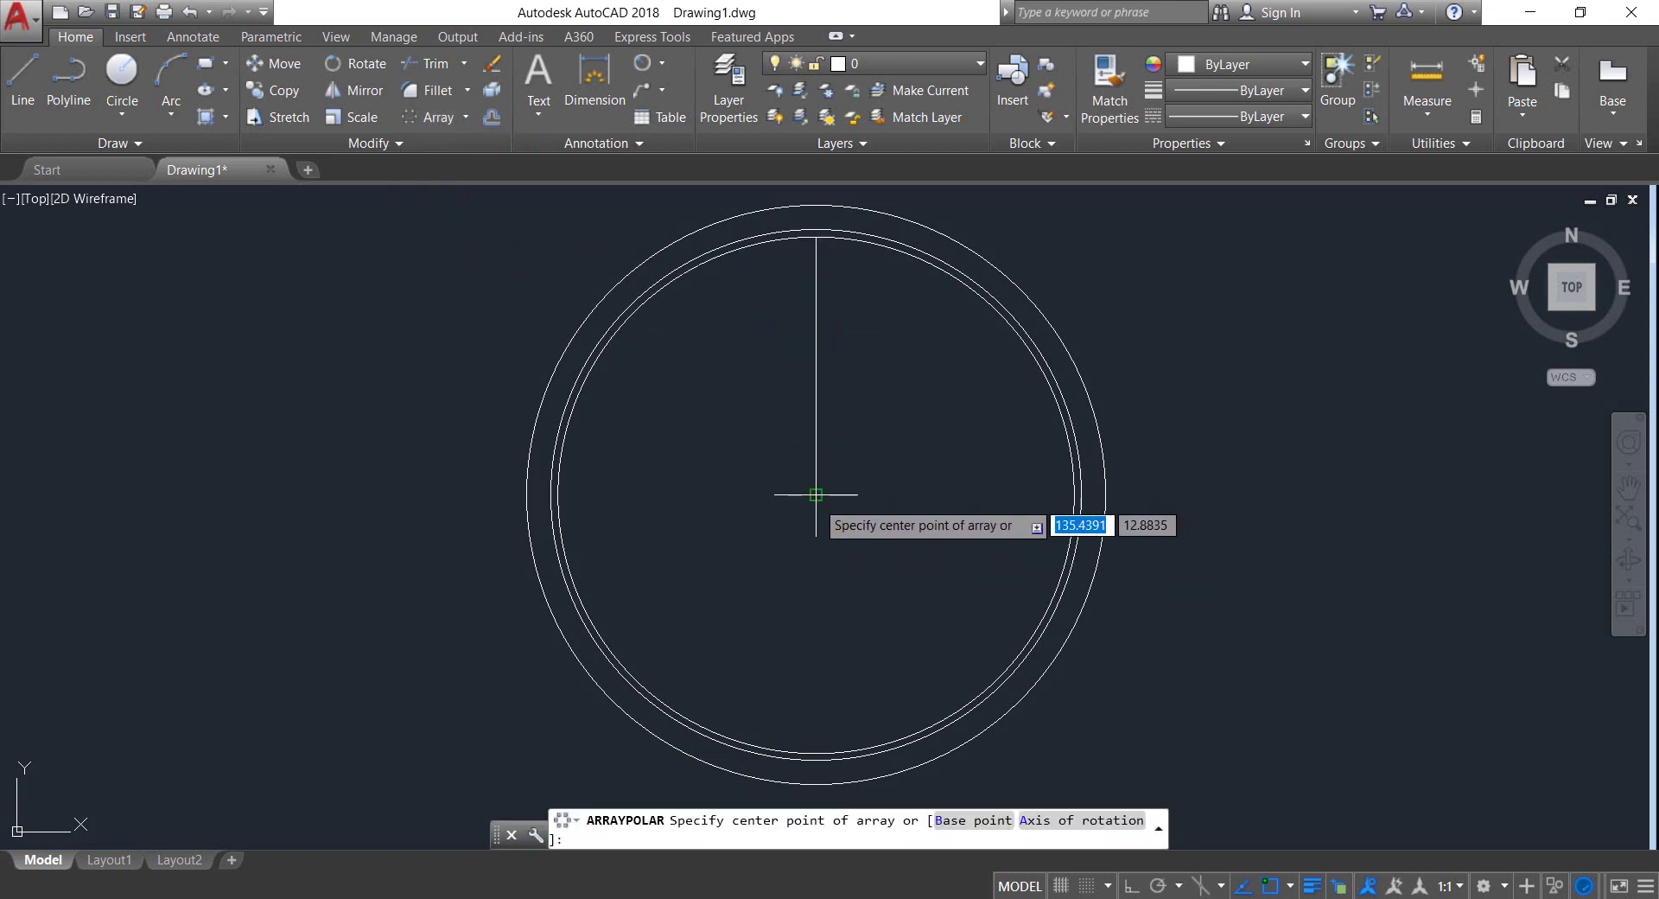
pyautogui.click(814, 495)
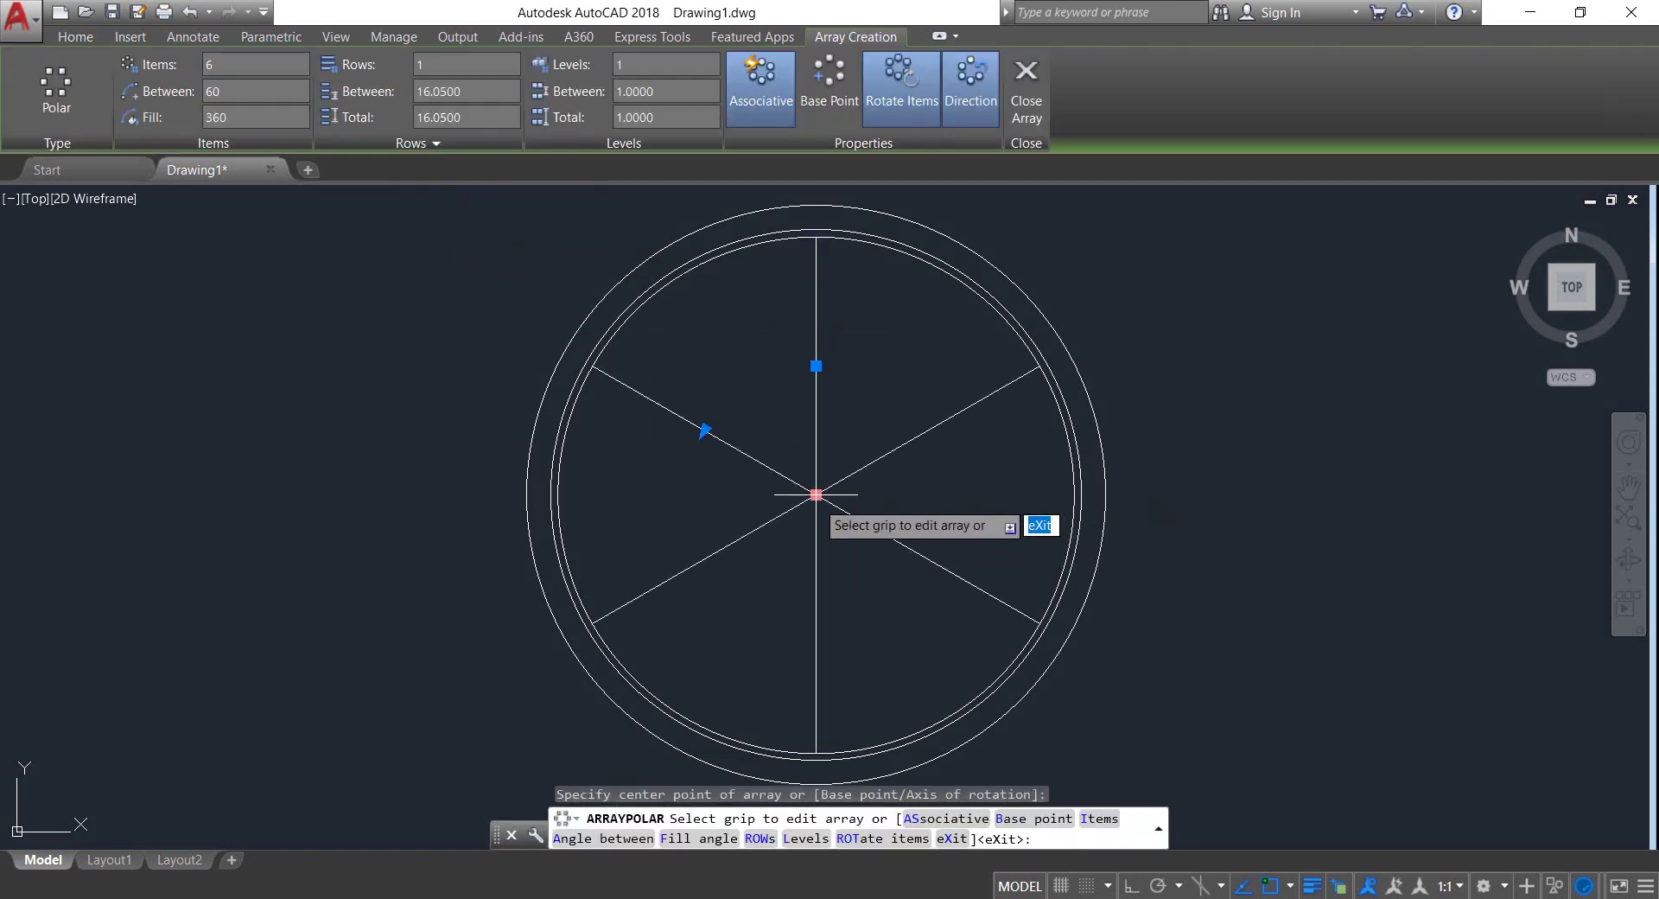
pyautogui.click(206, 66)
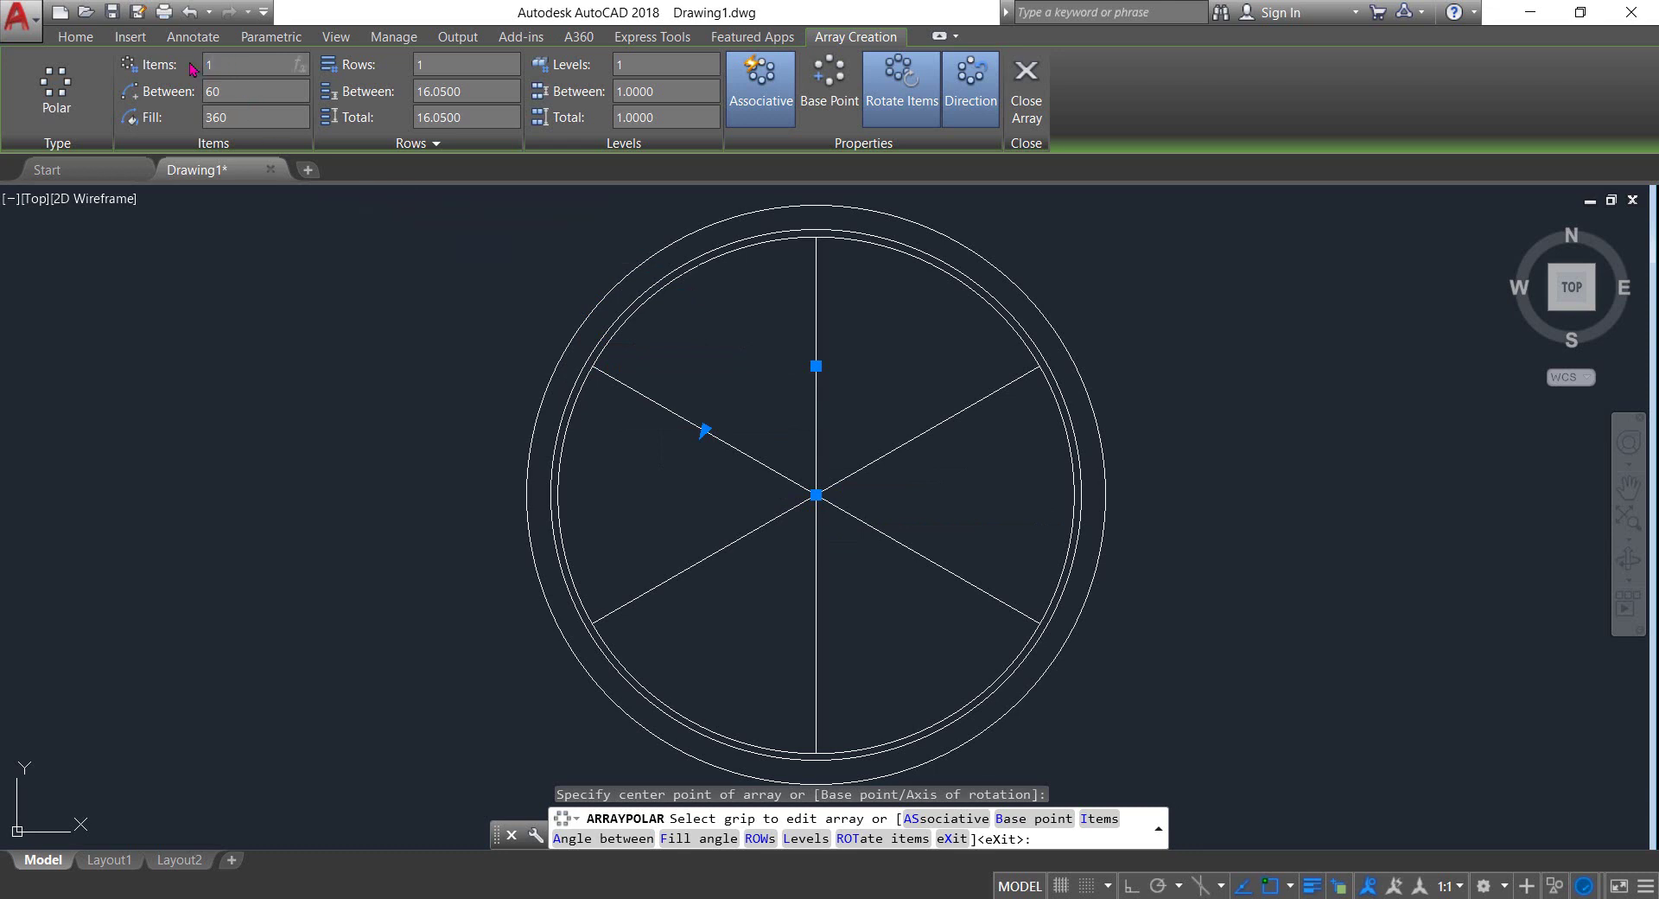
pyautogui.press('Return')
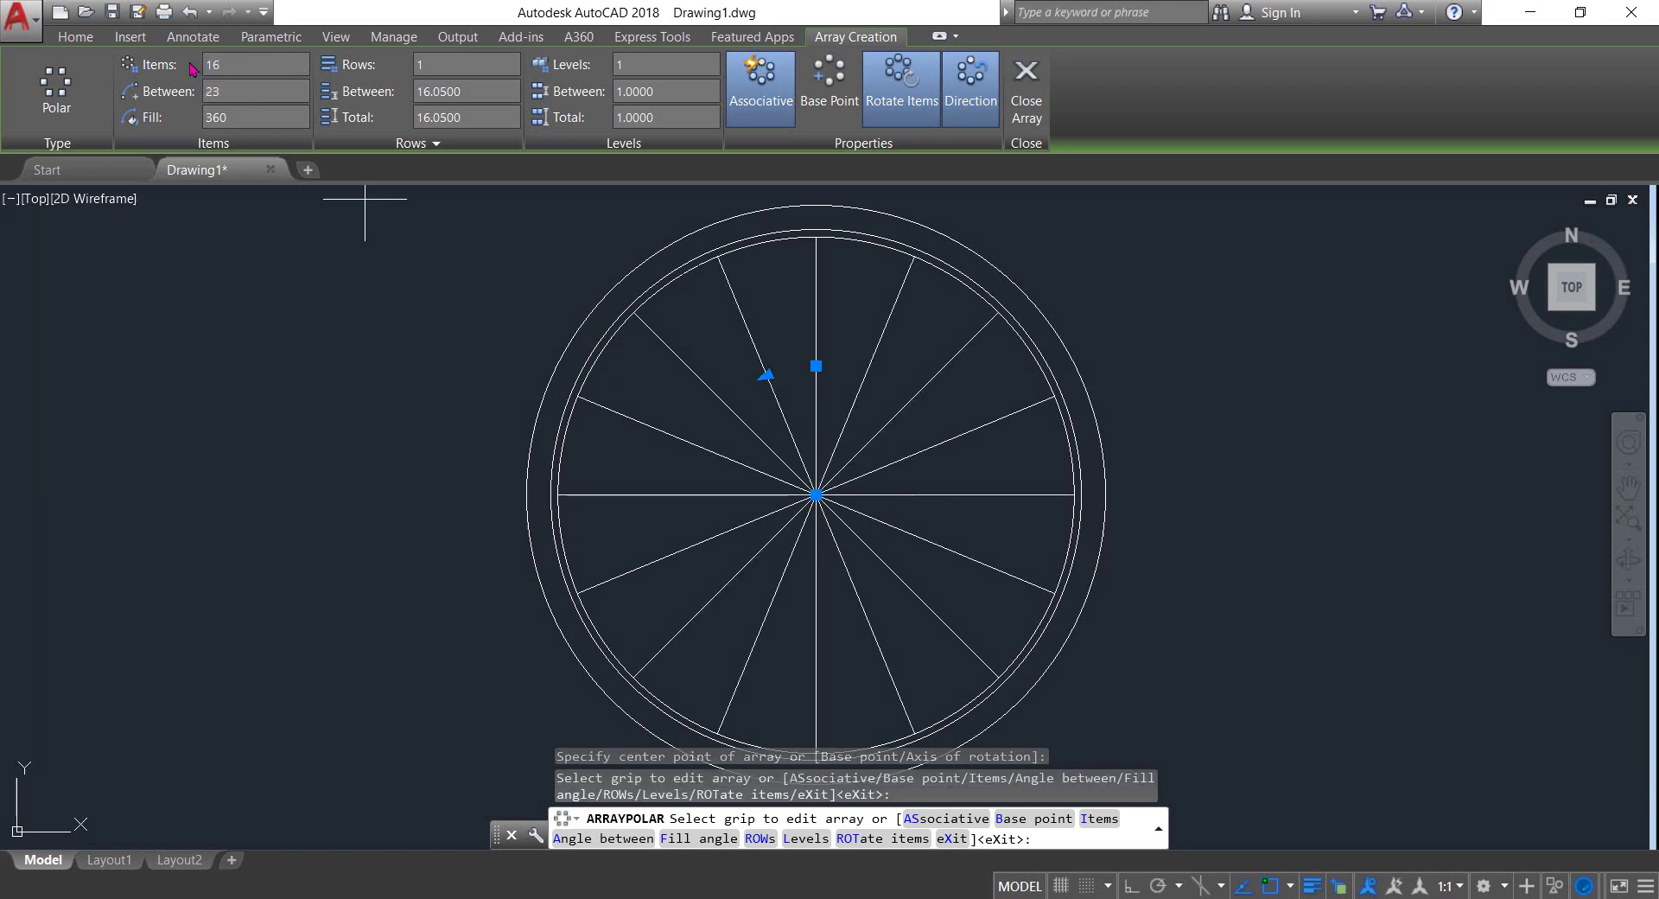
pyautogui.click(1027, 108)
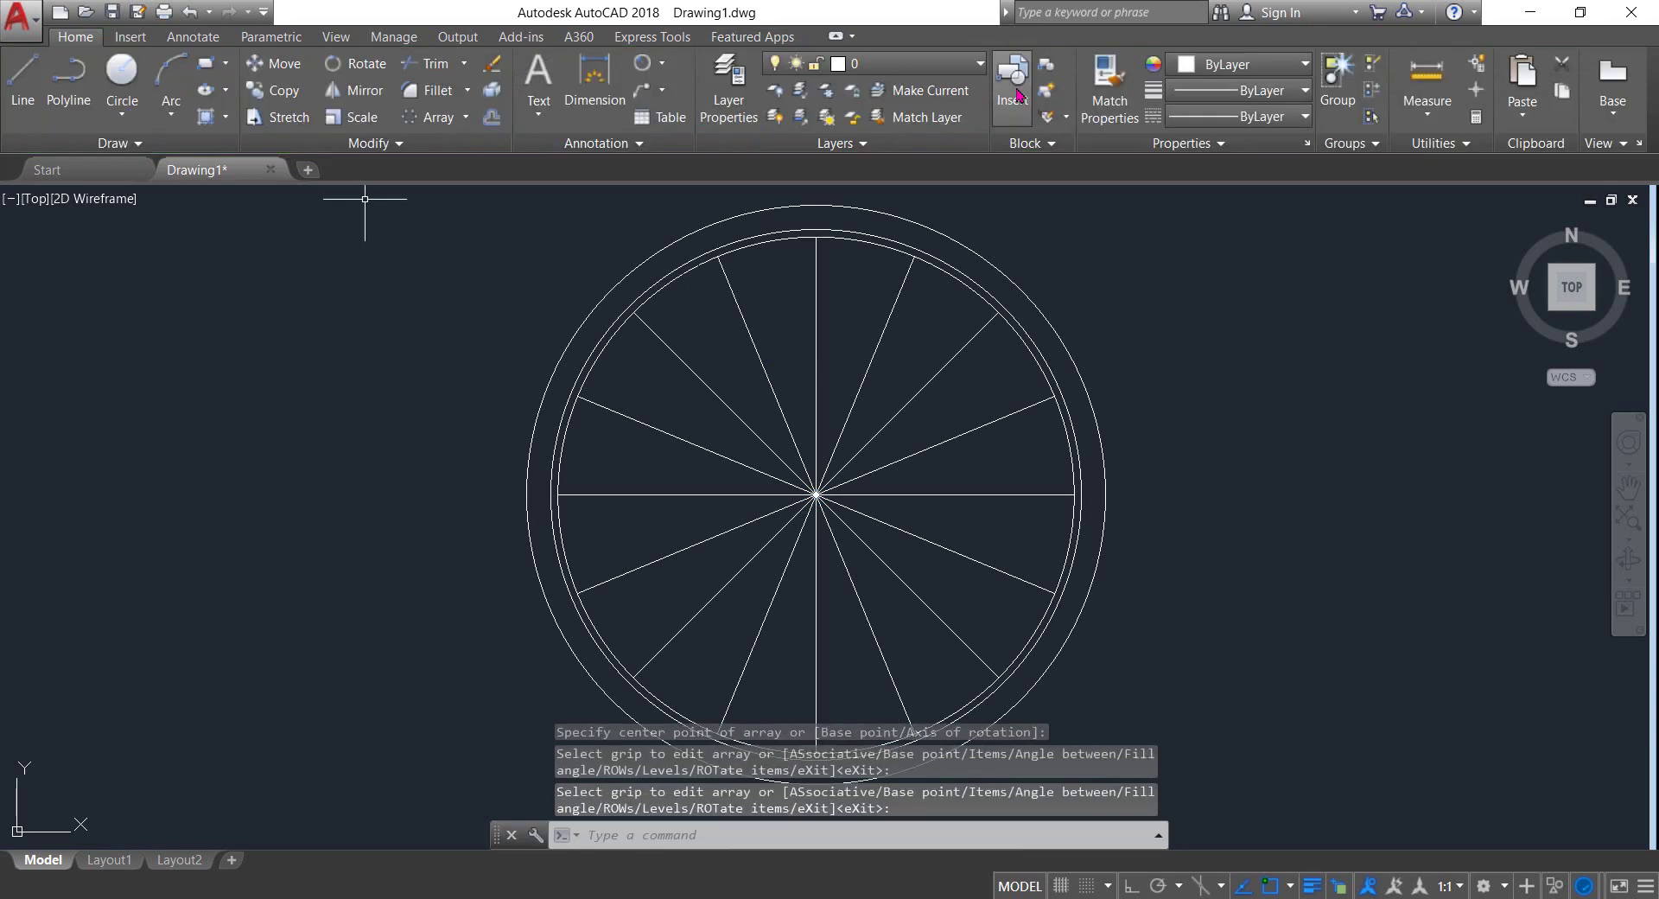
pyautogui.click(921, 566)
pyautogui.click(734, 407)
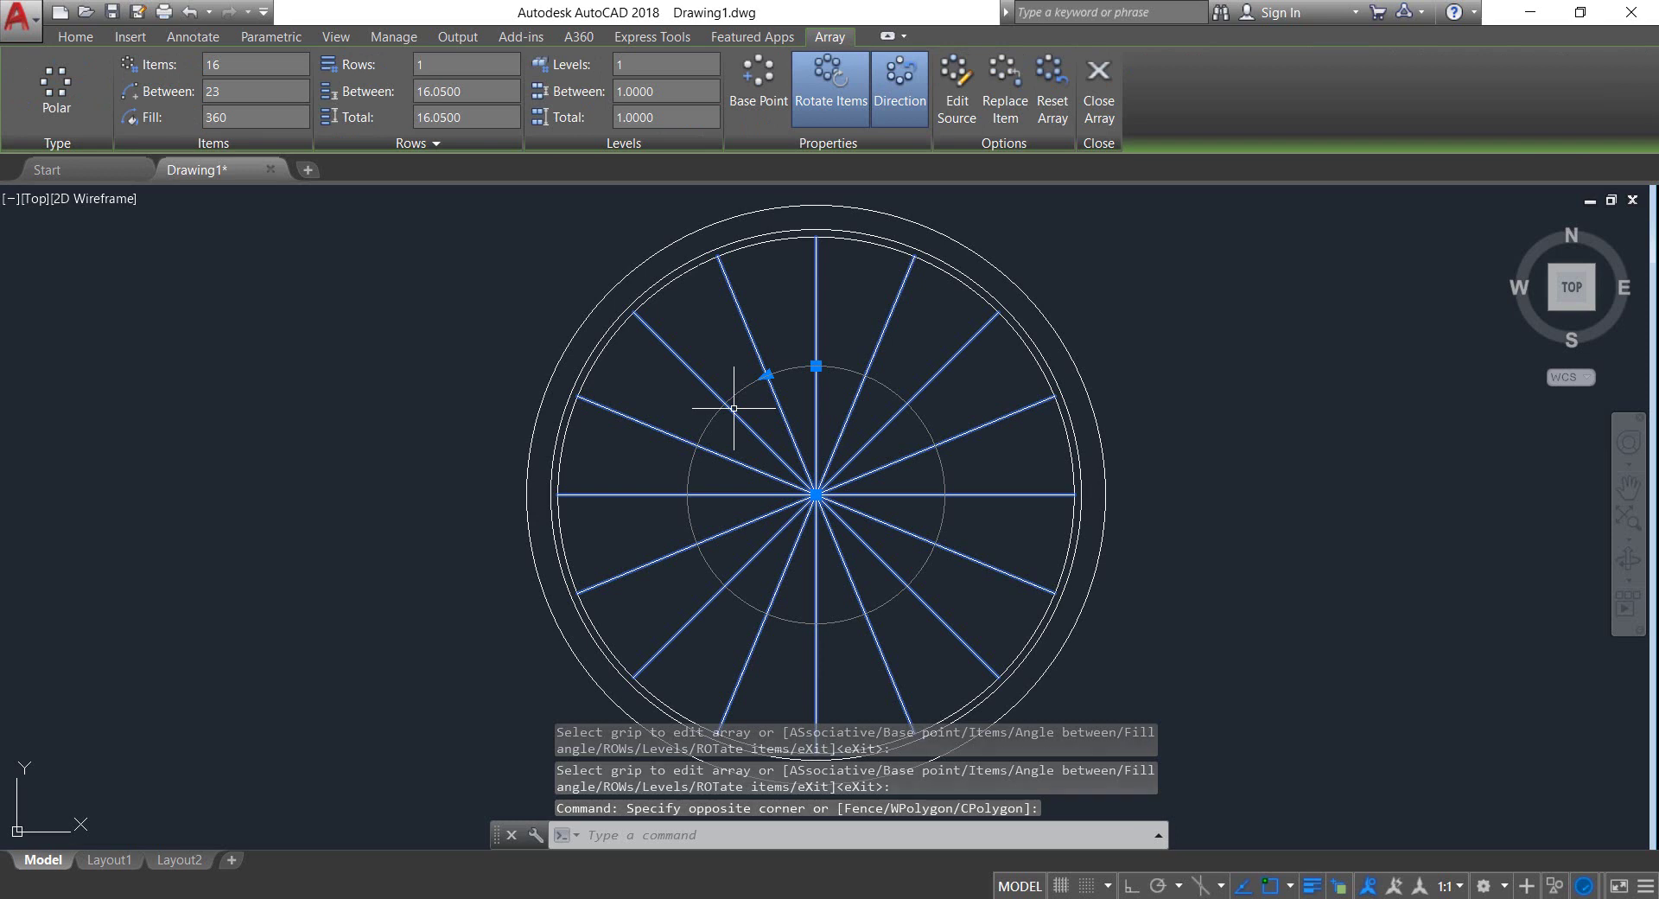
# - Explode the spoke array with X and confirm a single spoke is now a separate line
pyautogui.write('x')
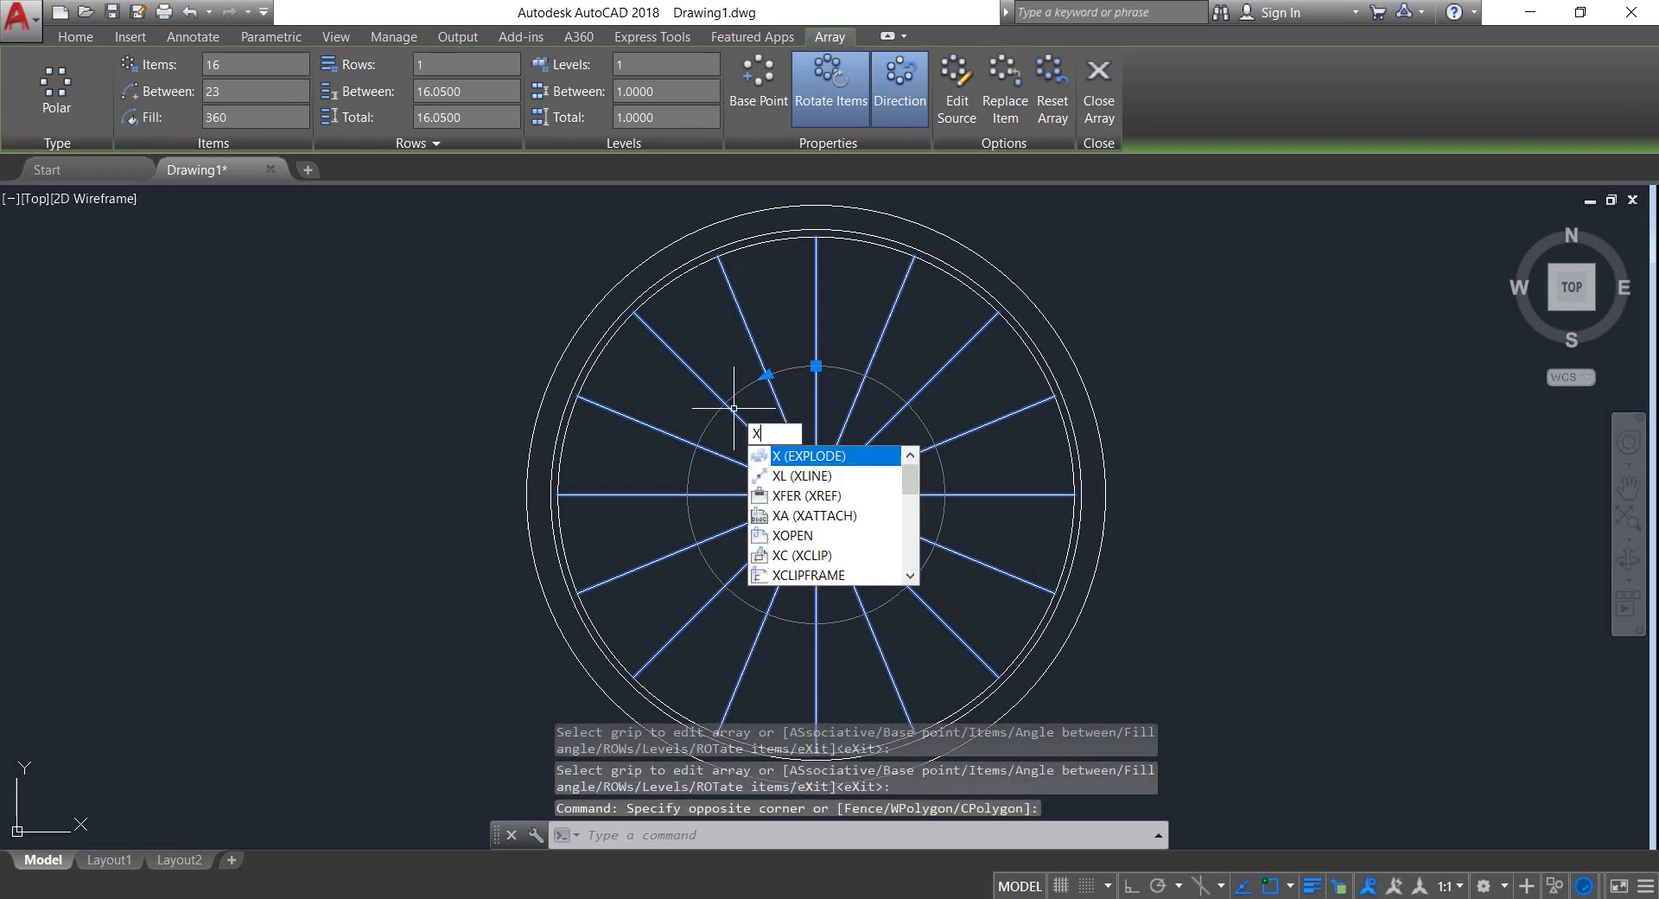
pyautogui.click(825, 458)
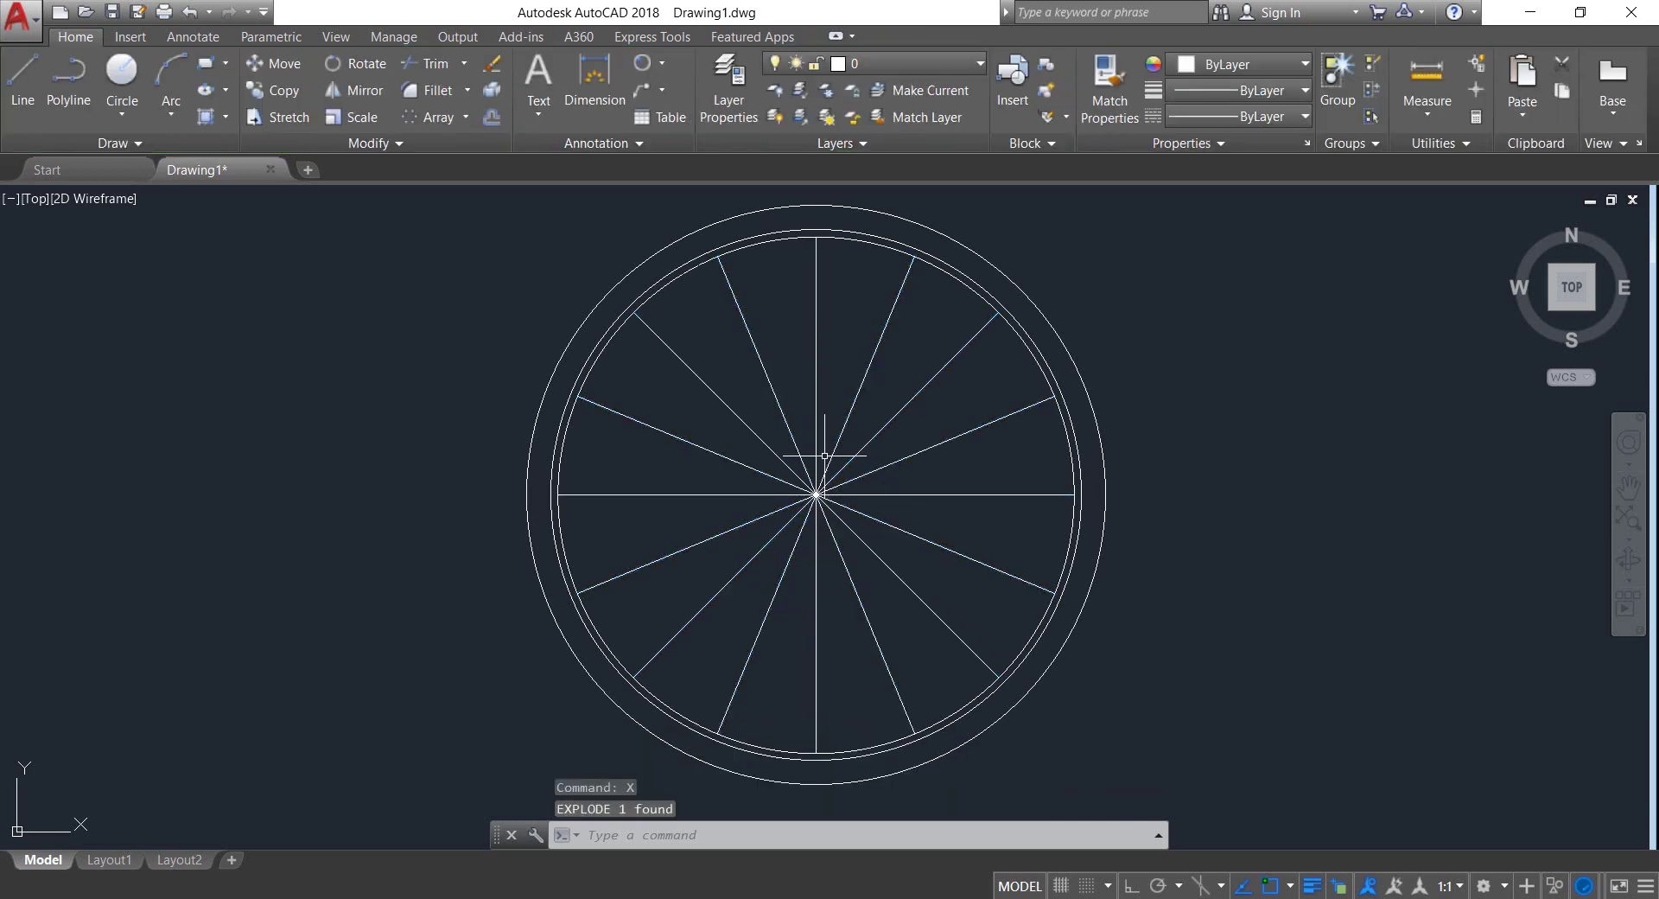
pyautogui.click(872, 357)
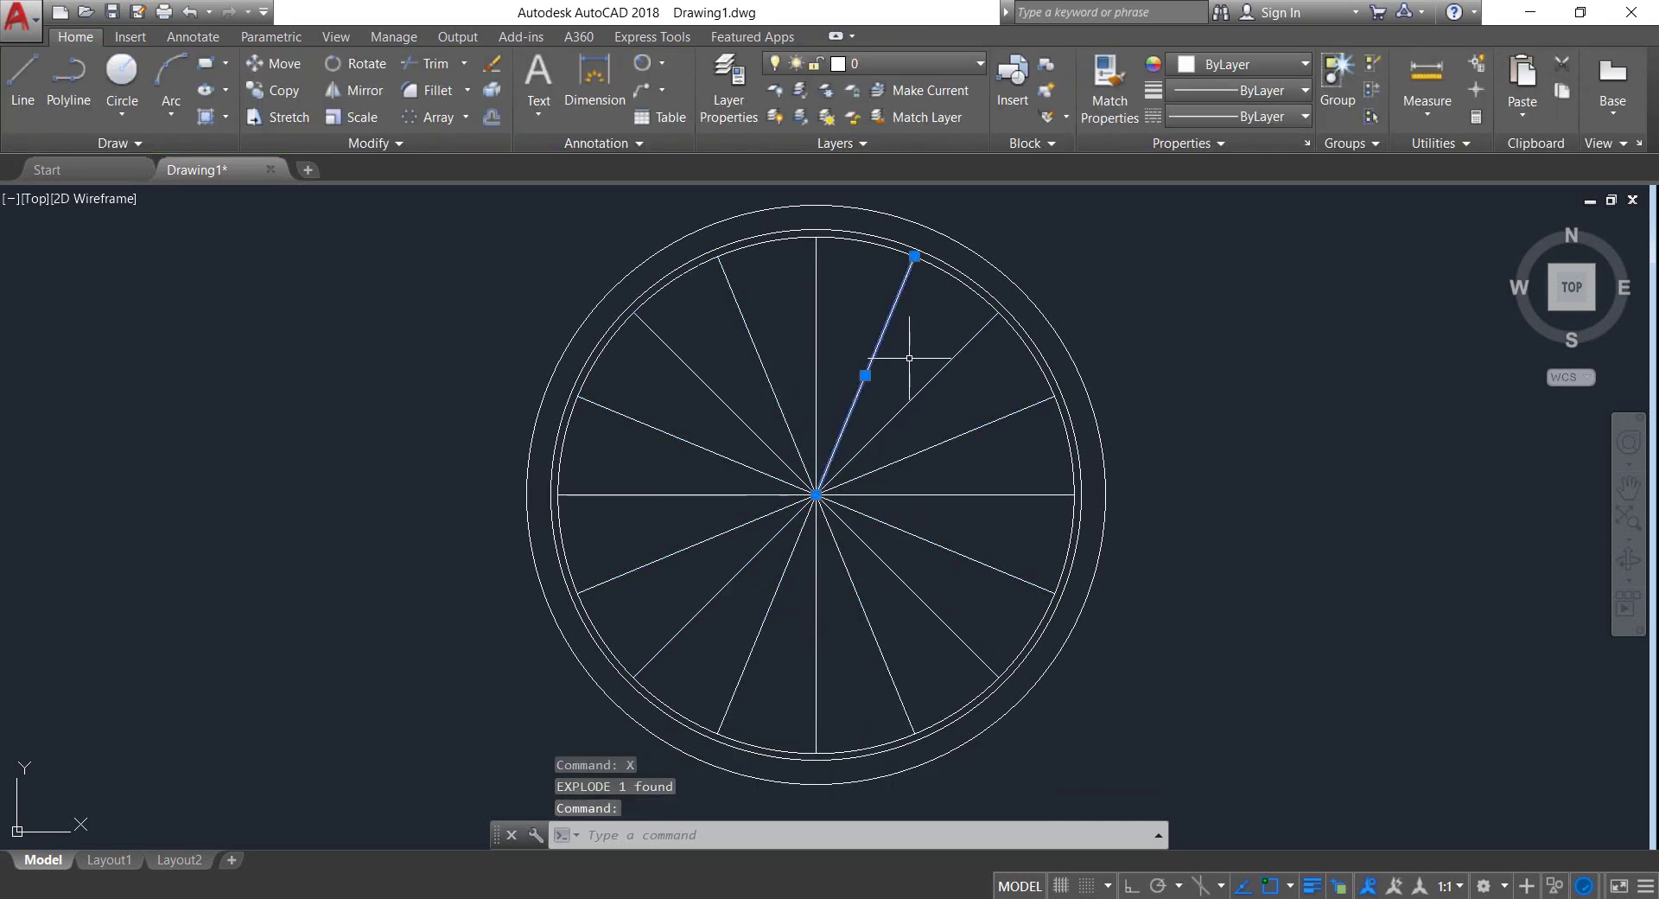
pyautogui.press('Escape')
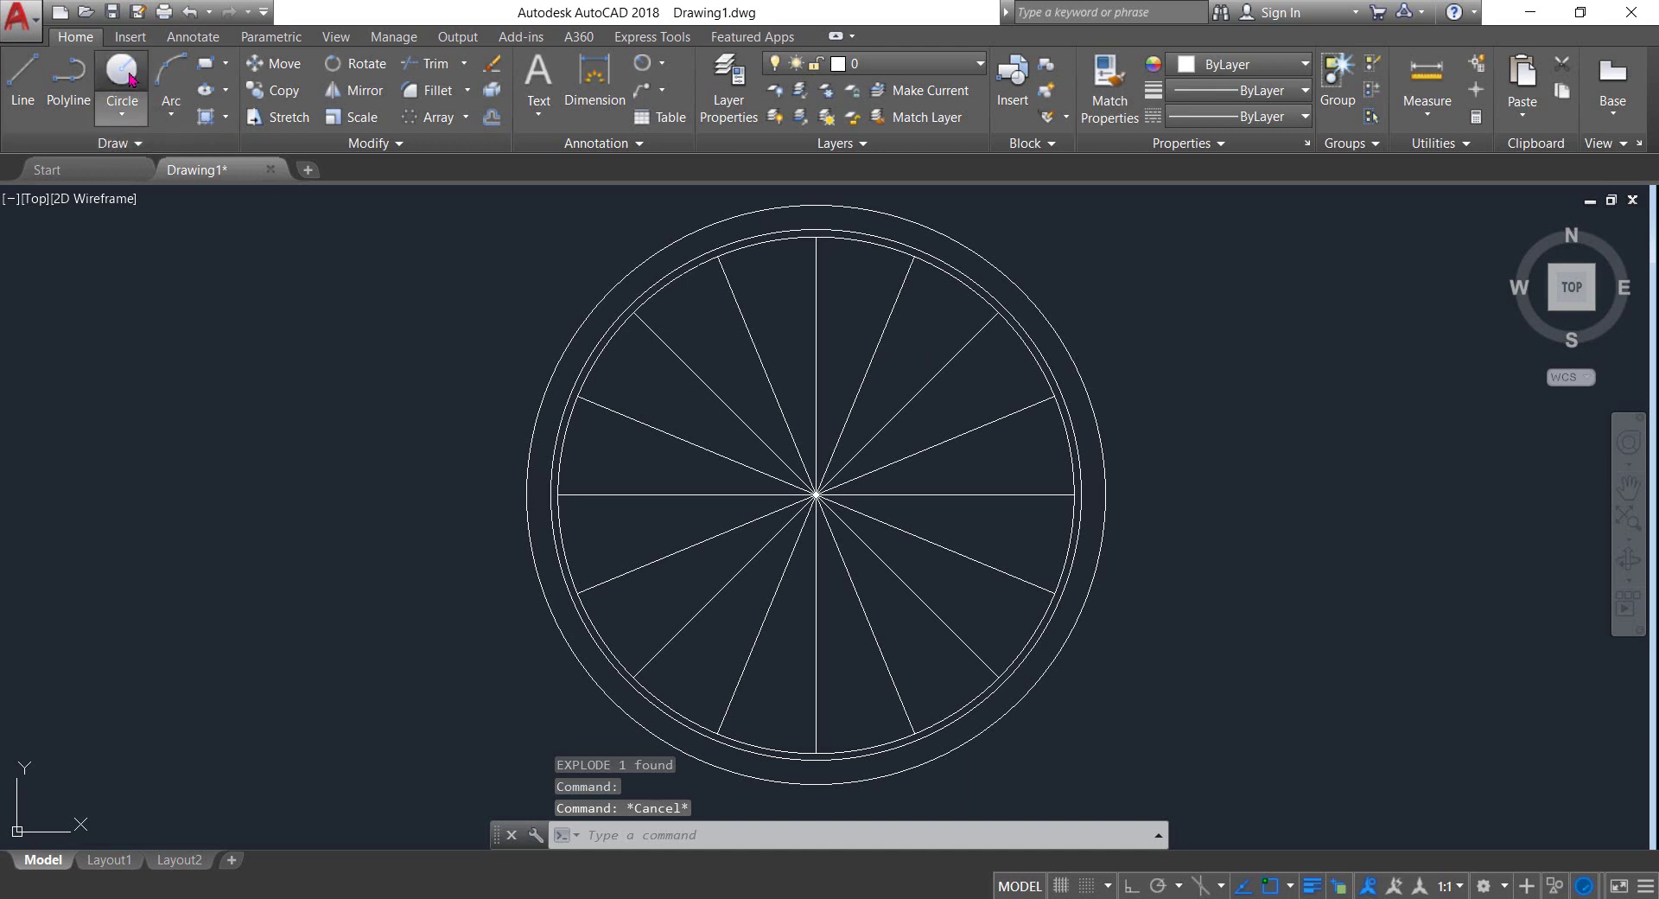
# - Draw a radius-1.3 hub circle at the wheel centre and zoom in on it
pyautogui.click(129, 80)
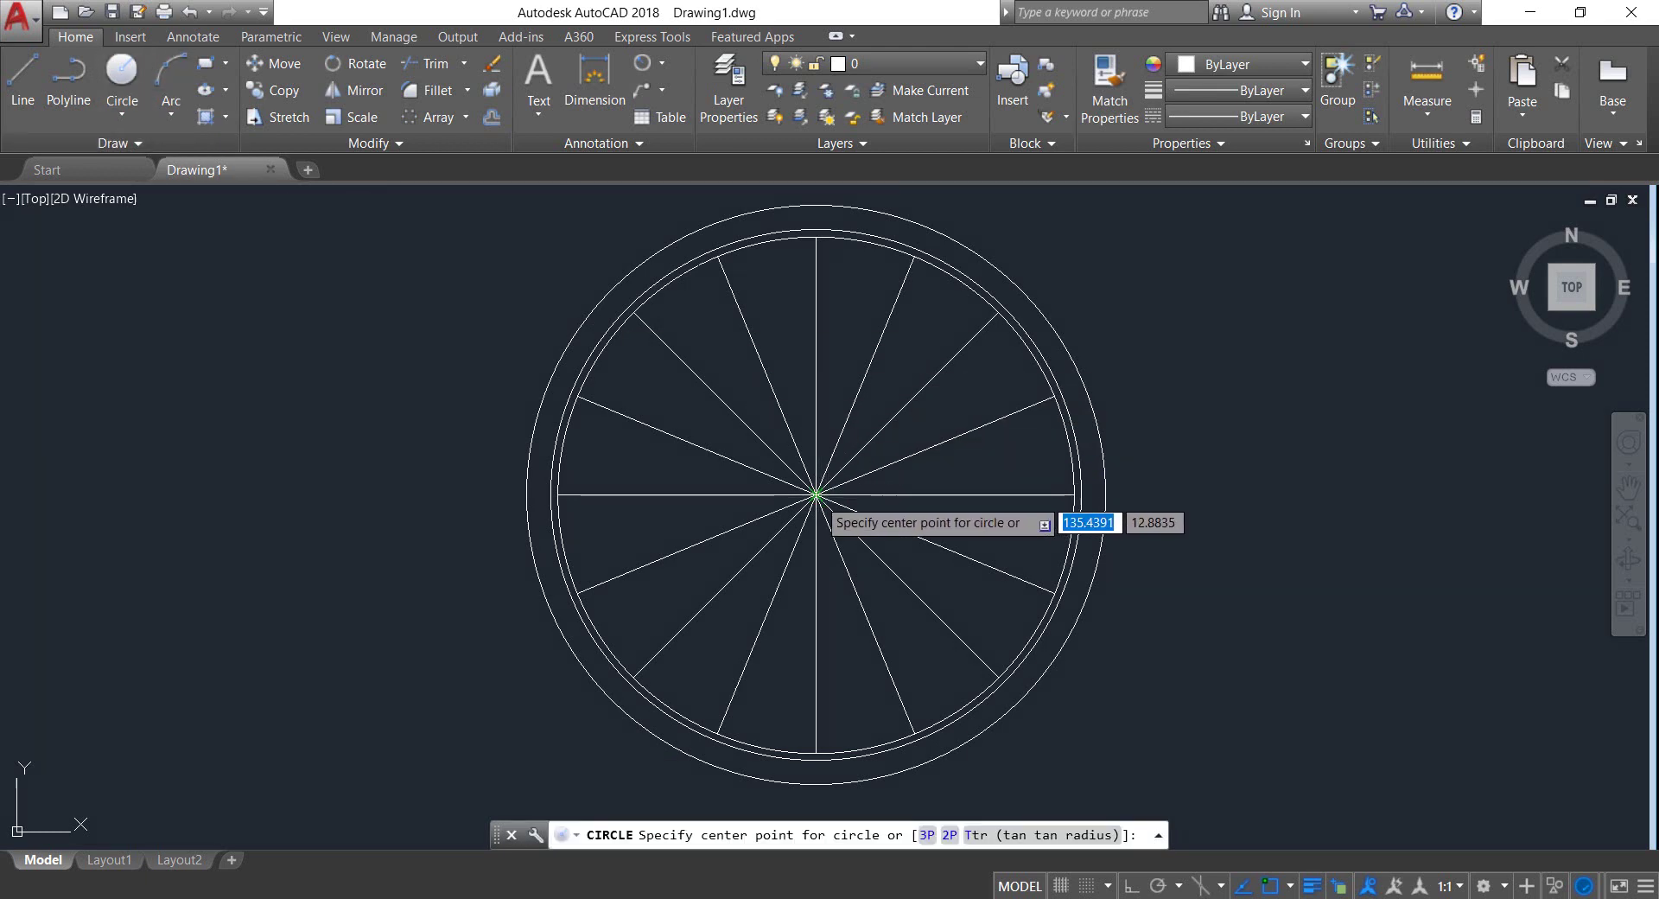
pyautogui.click(816, 495)
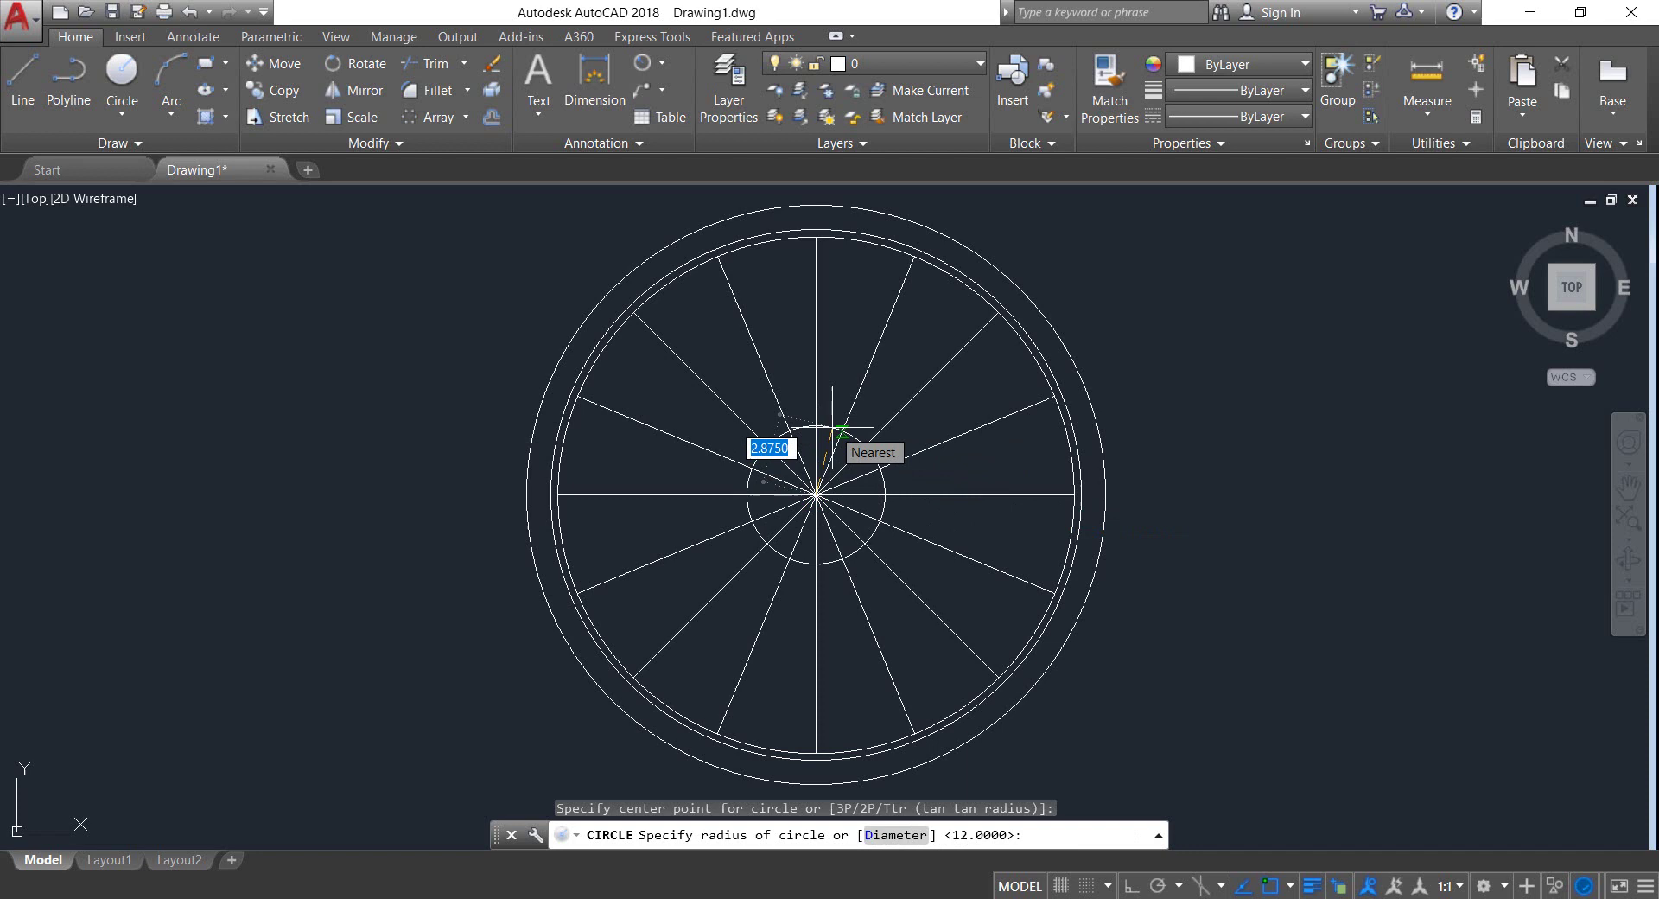
pyautogui.write('1.3')
pyautogui.press('Return')
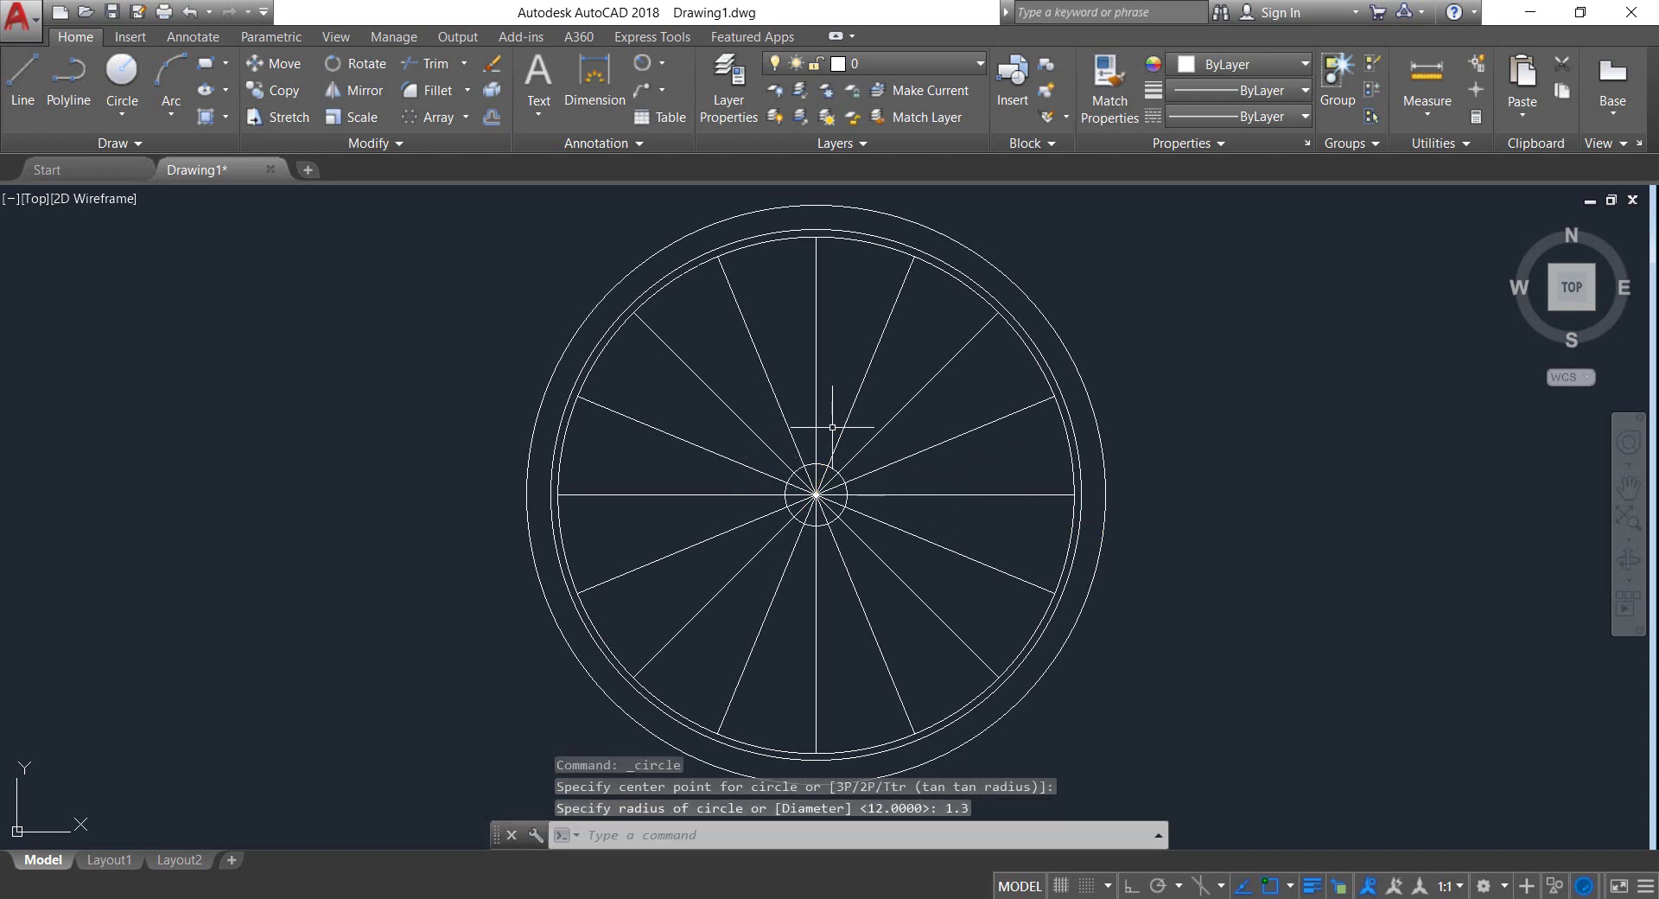
pyautogui.scroll(4, 827, 504)
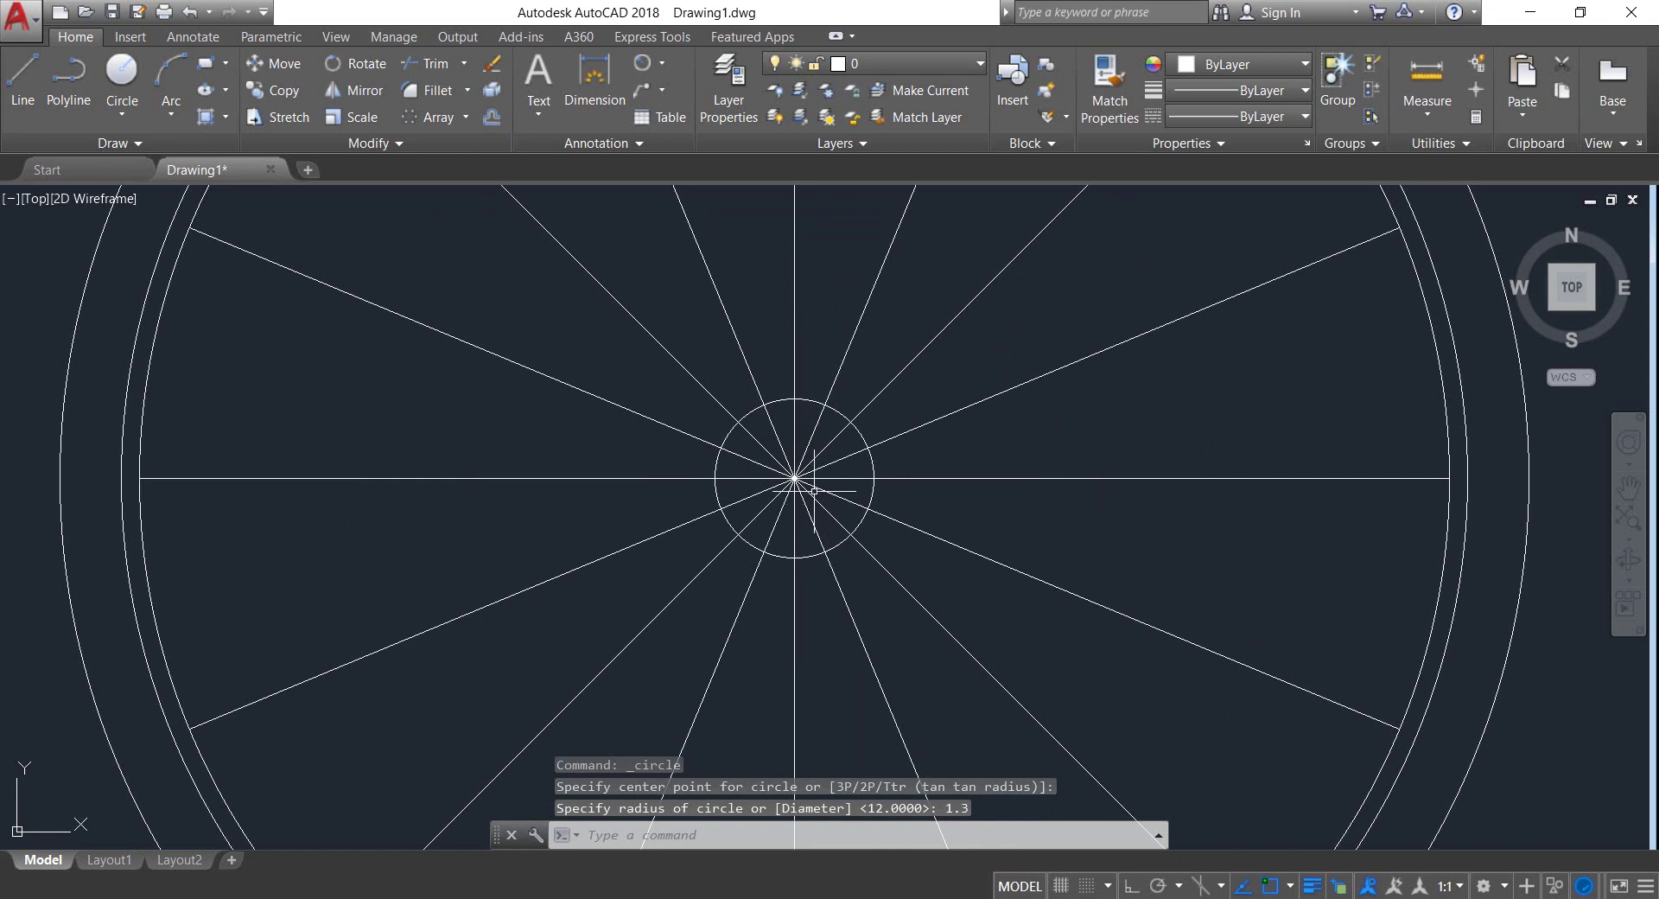
pyautogui.scroll(4, 821, 497)
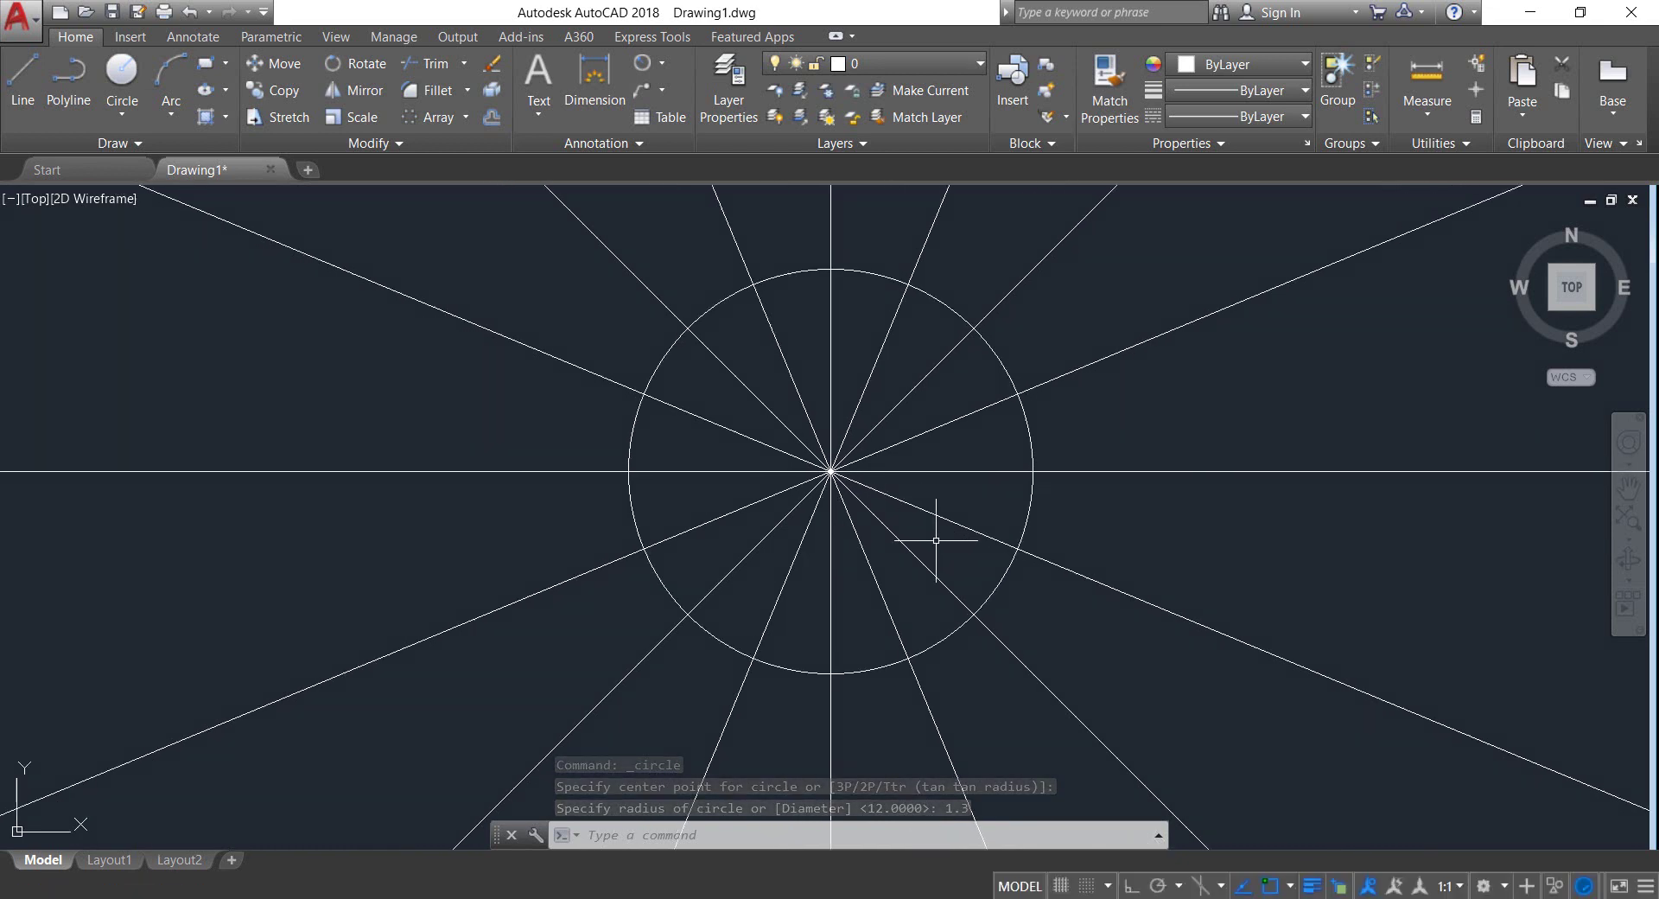
# - Trim away the spoke ends inside the hub circle, then select the hub circle
pyautogui.click(936, 542)
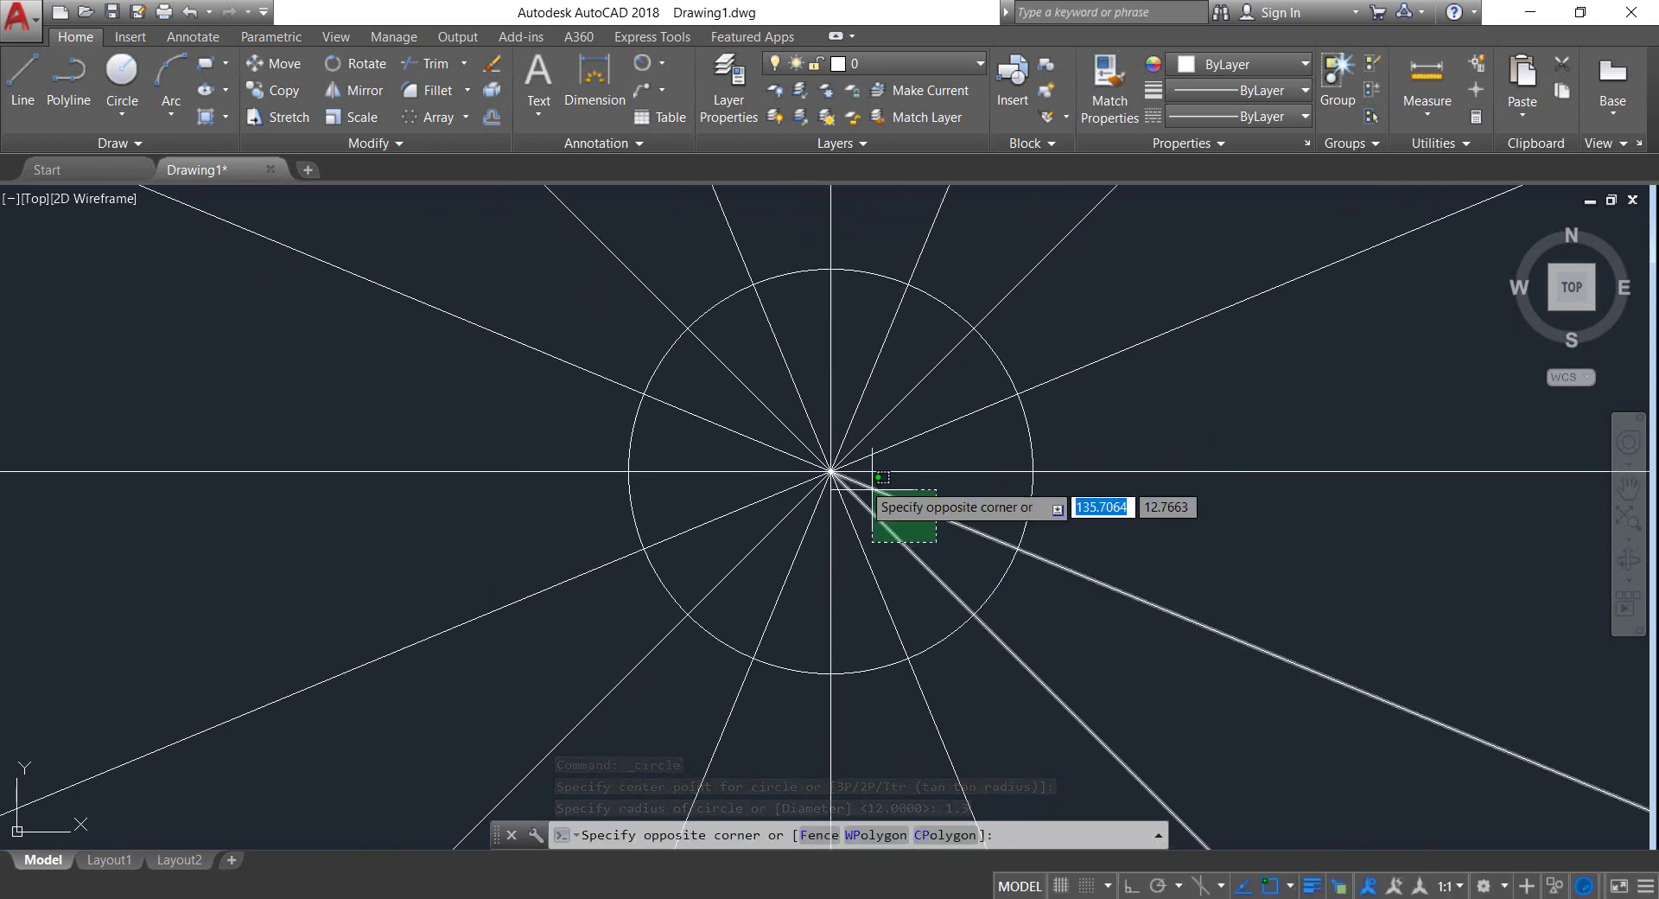
pyautogui.click(646, 261)
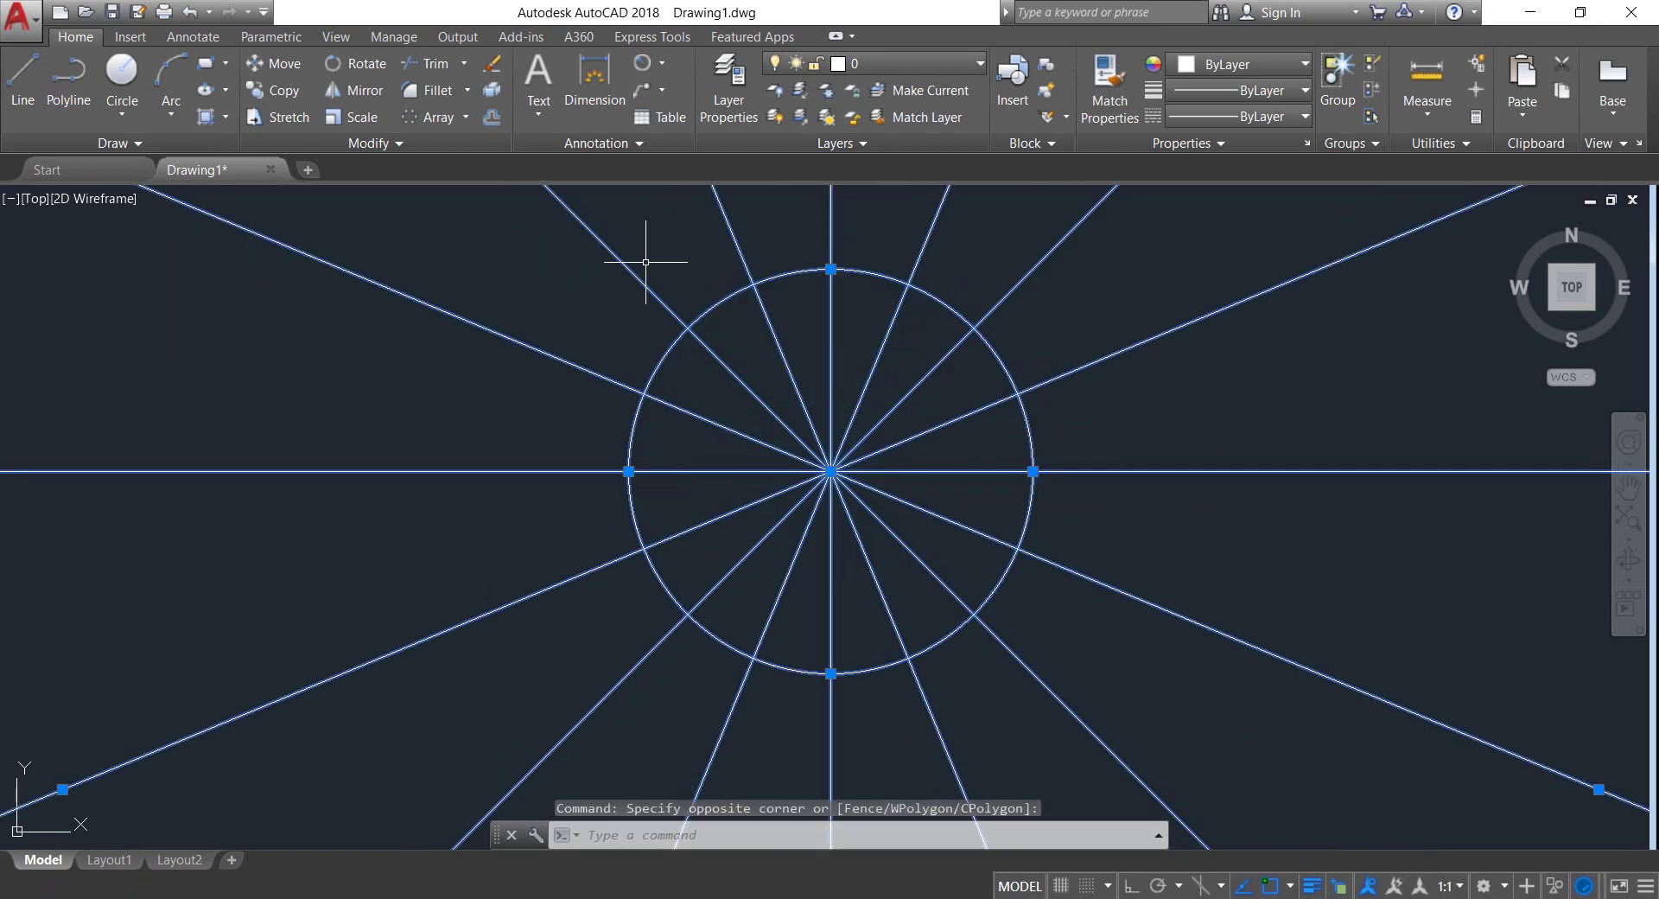
pyautogui.click(426, 63)
pyautogui.click(922, 530)
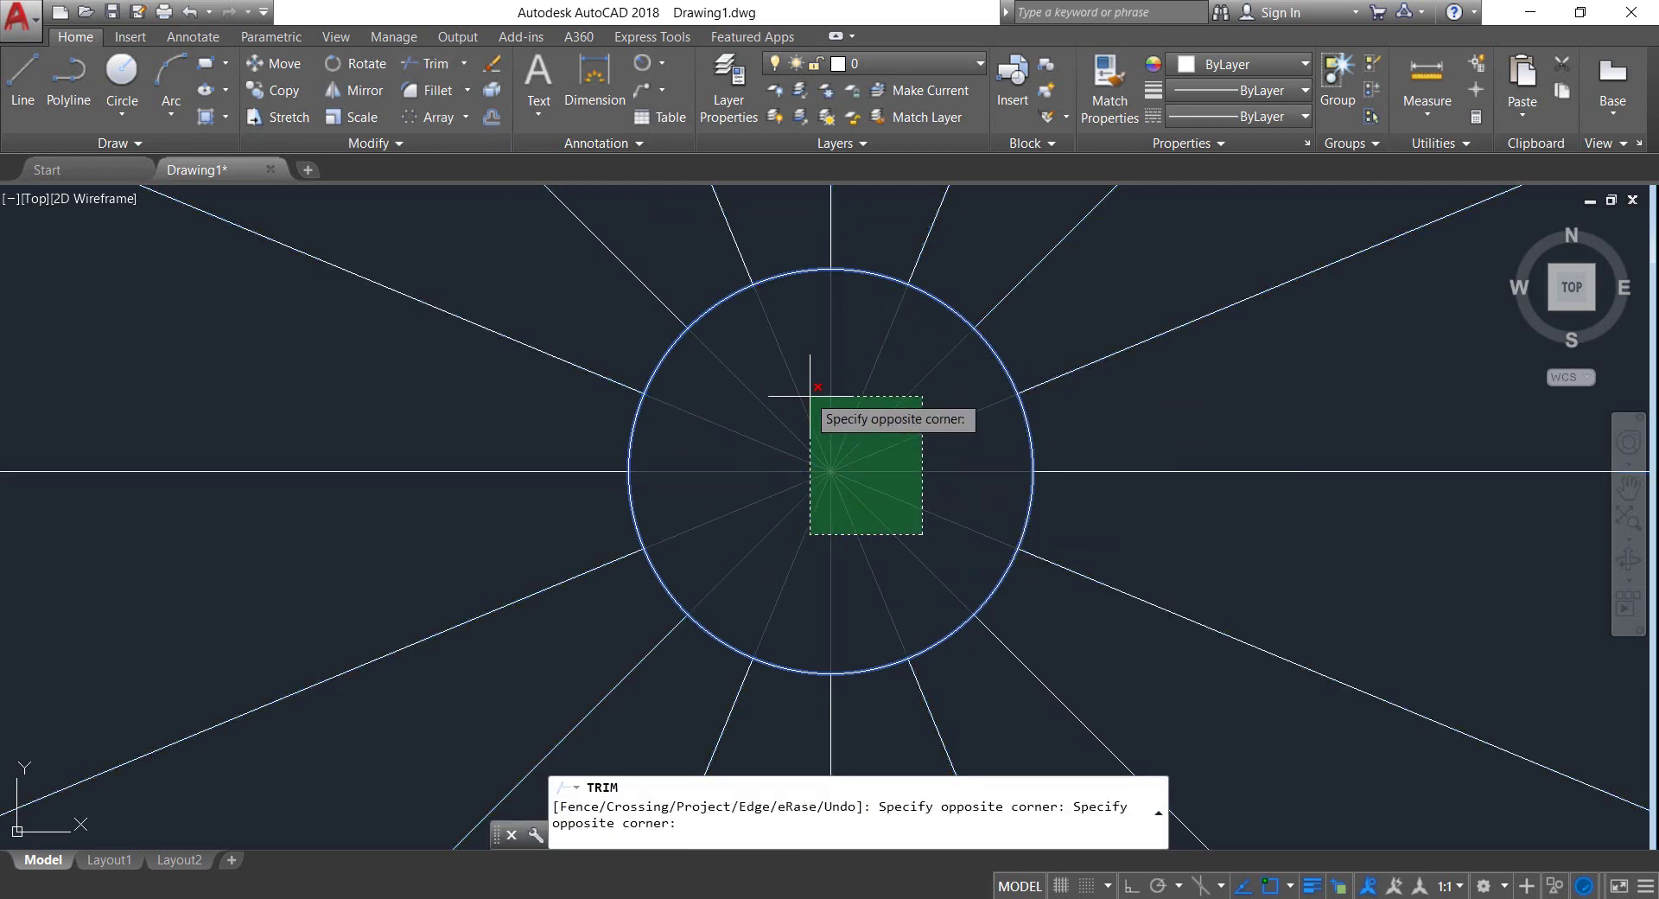
pyautogui.click(769, 365)
pyautogui.press('Return')
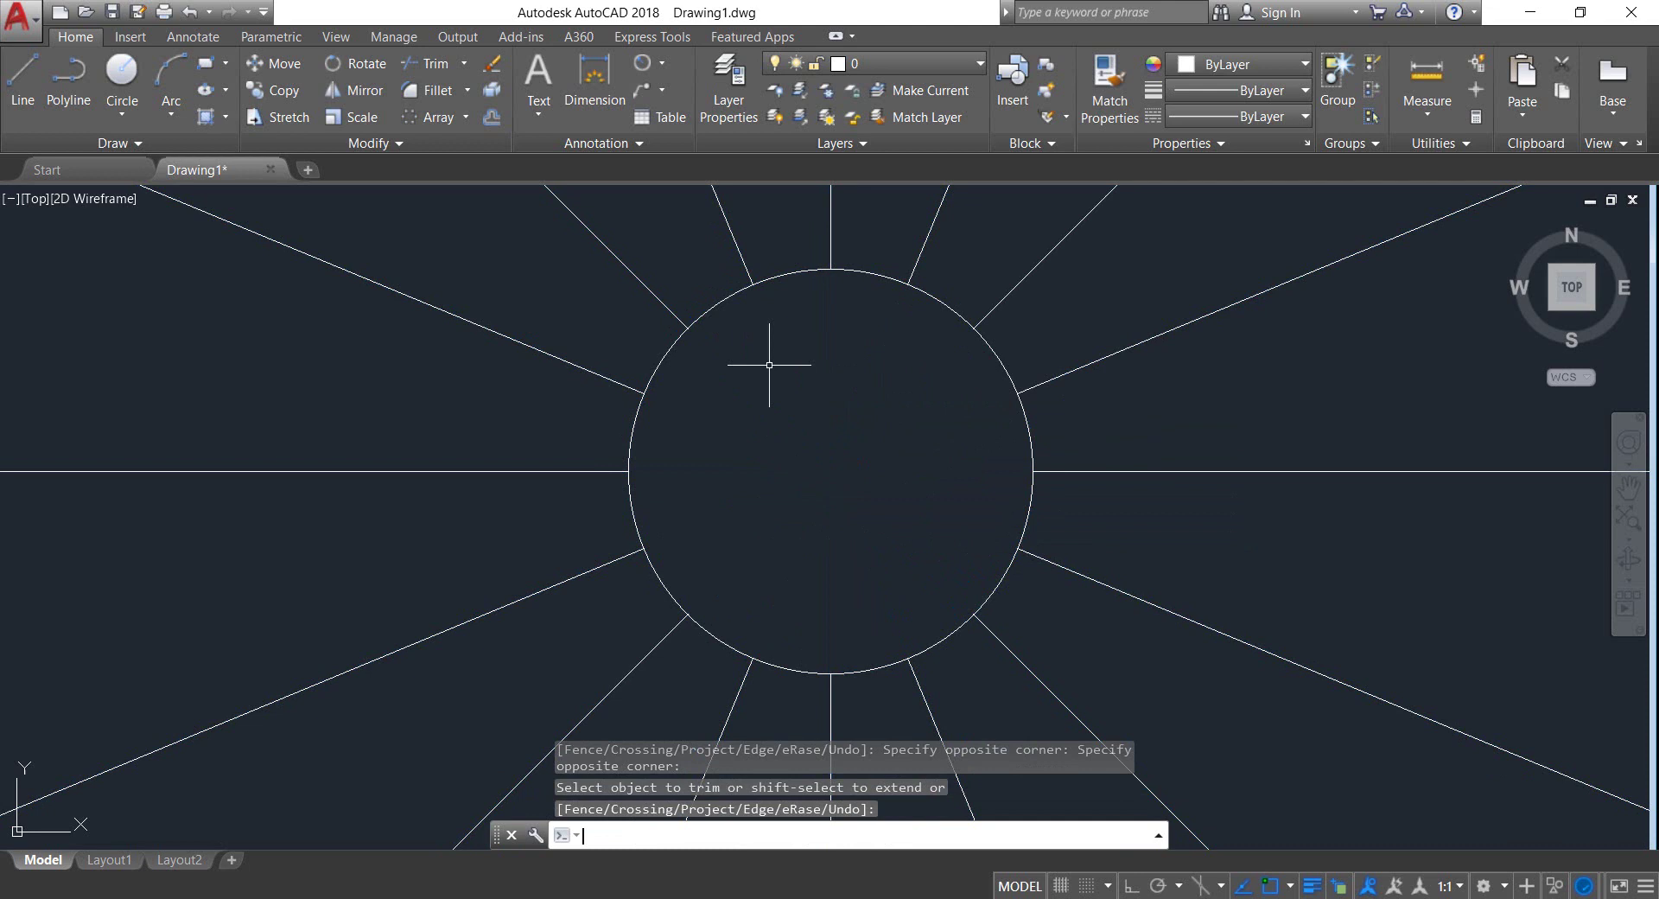
pyautogui.click(789, 366)
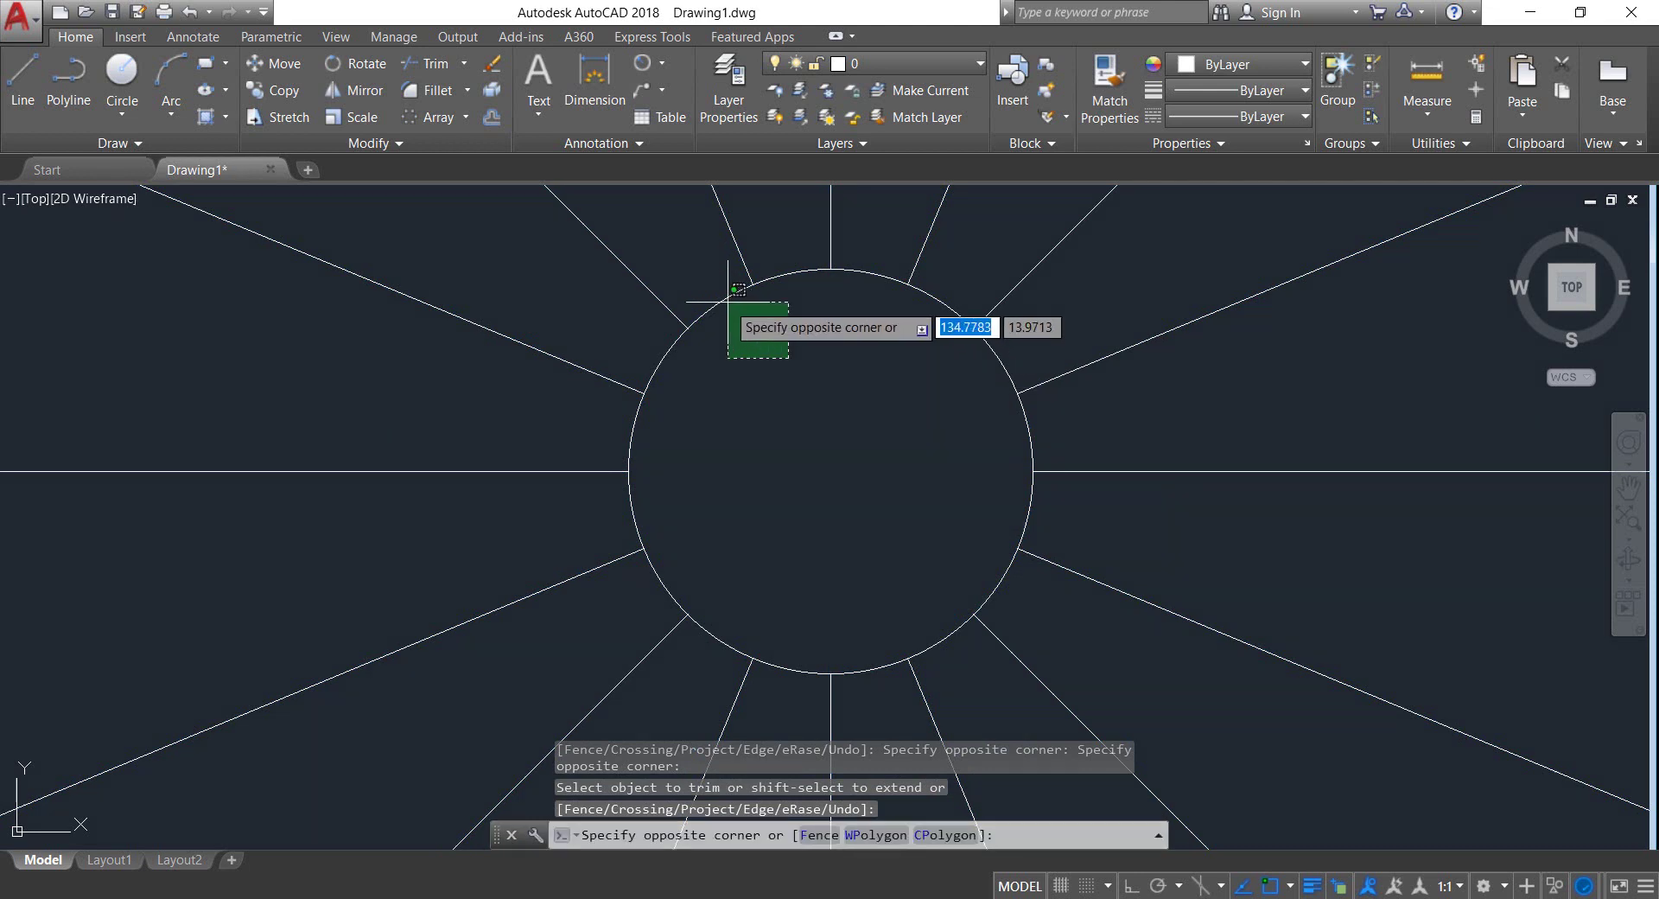
pyautogui.click(724, 300)
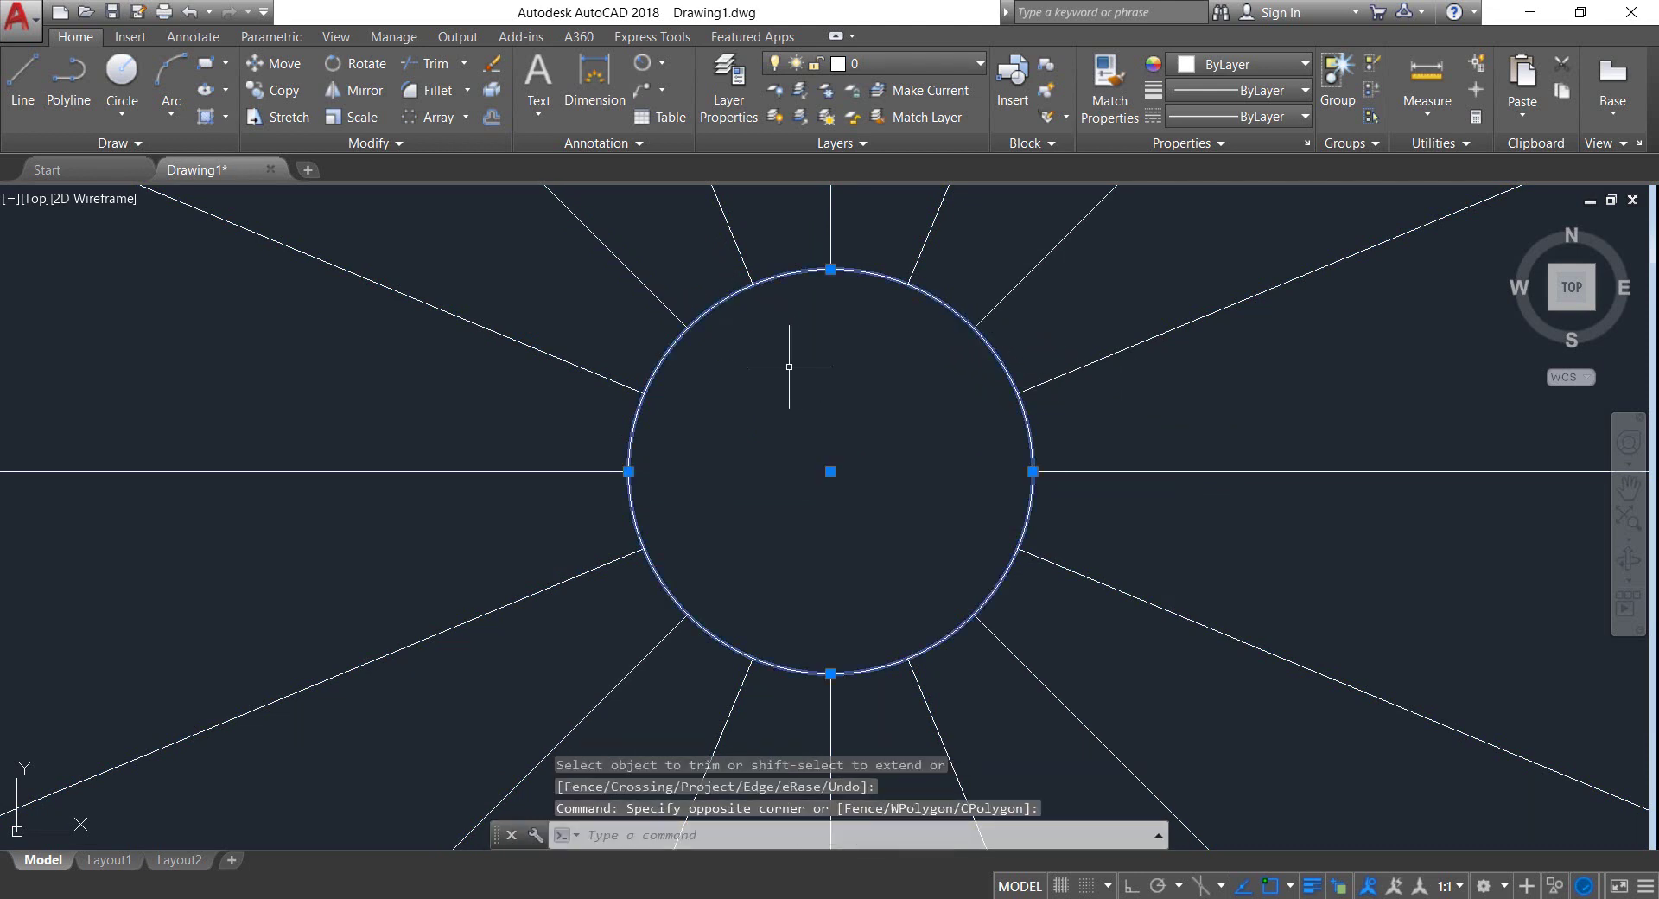
# - Offset the hub circle 0.2 inward to give it a double outline
pyautogui.click(489, 119)
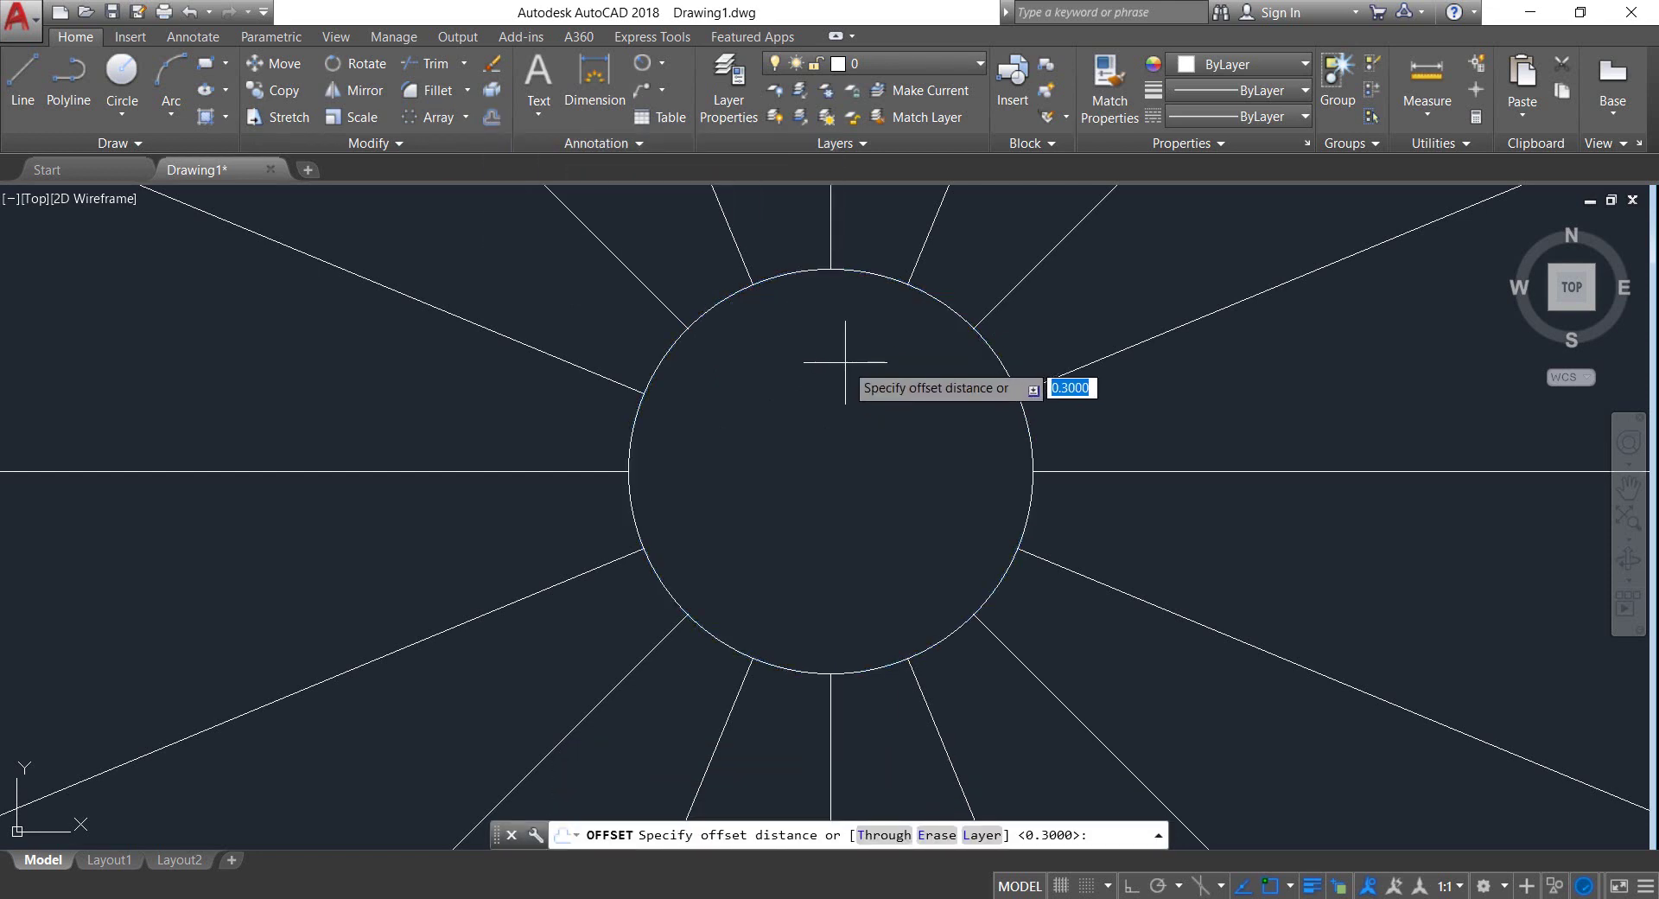
pyautogui.write('.2')
pyautogui.press('Return')
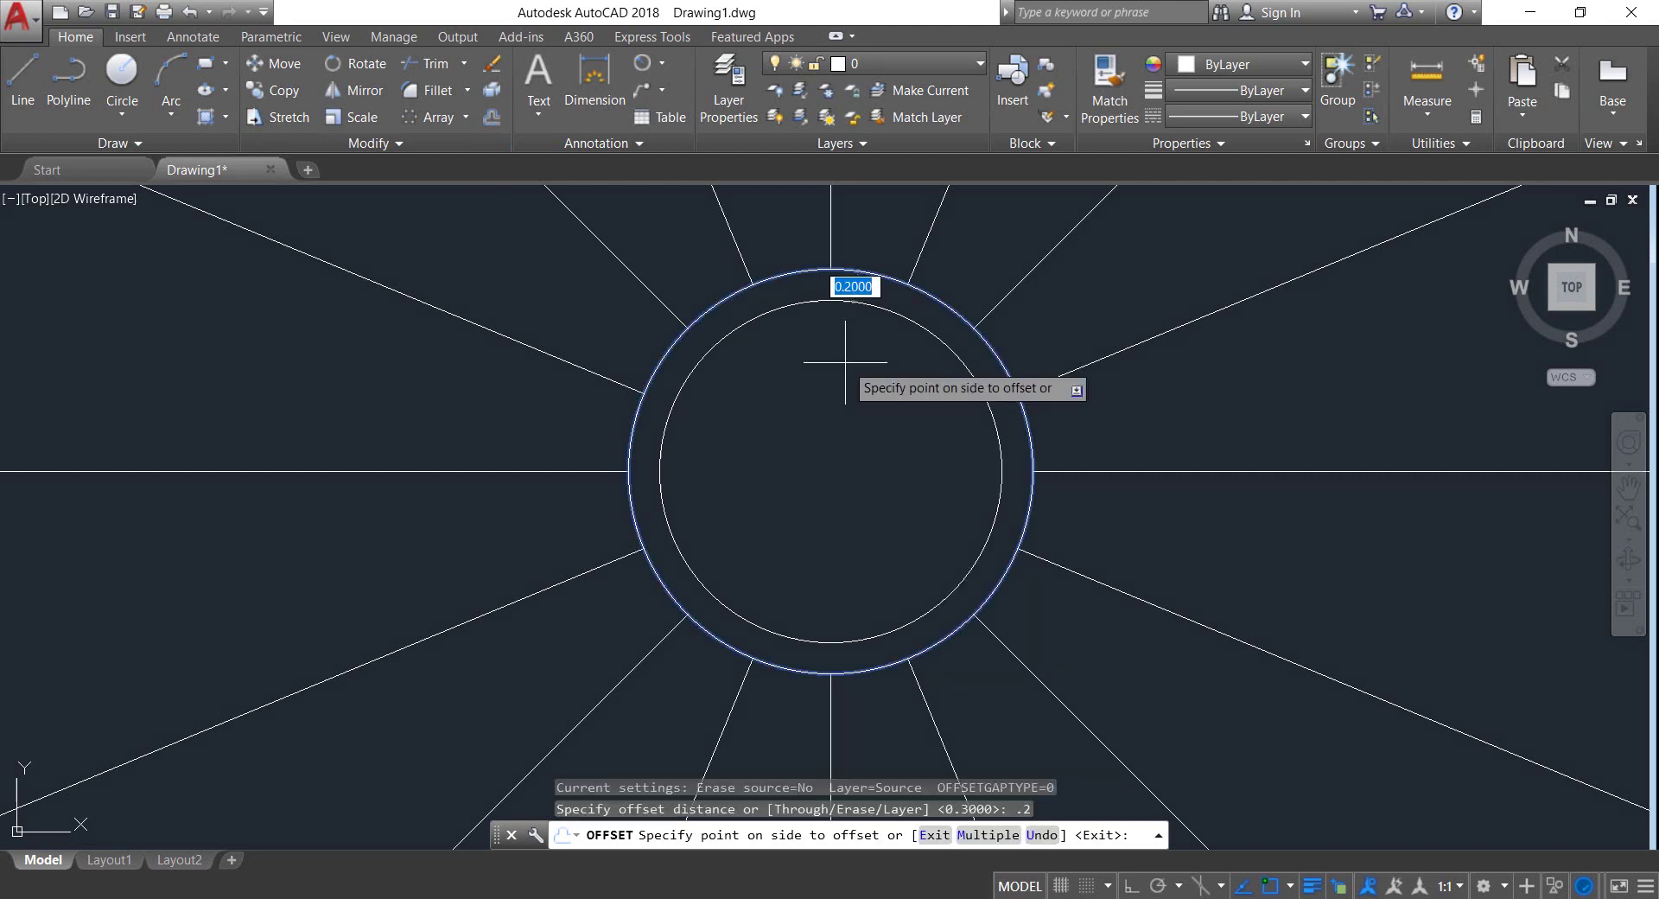
pyautogui.click(845, 362)
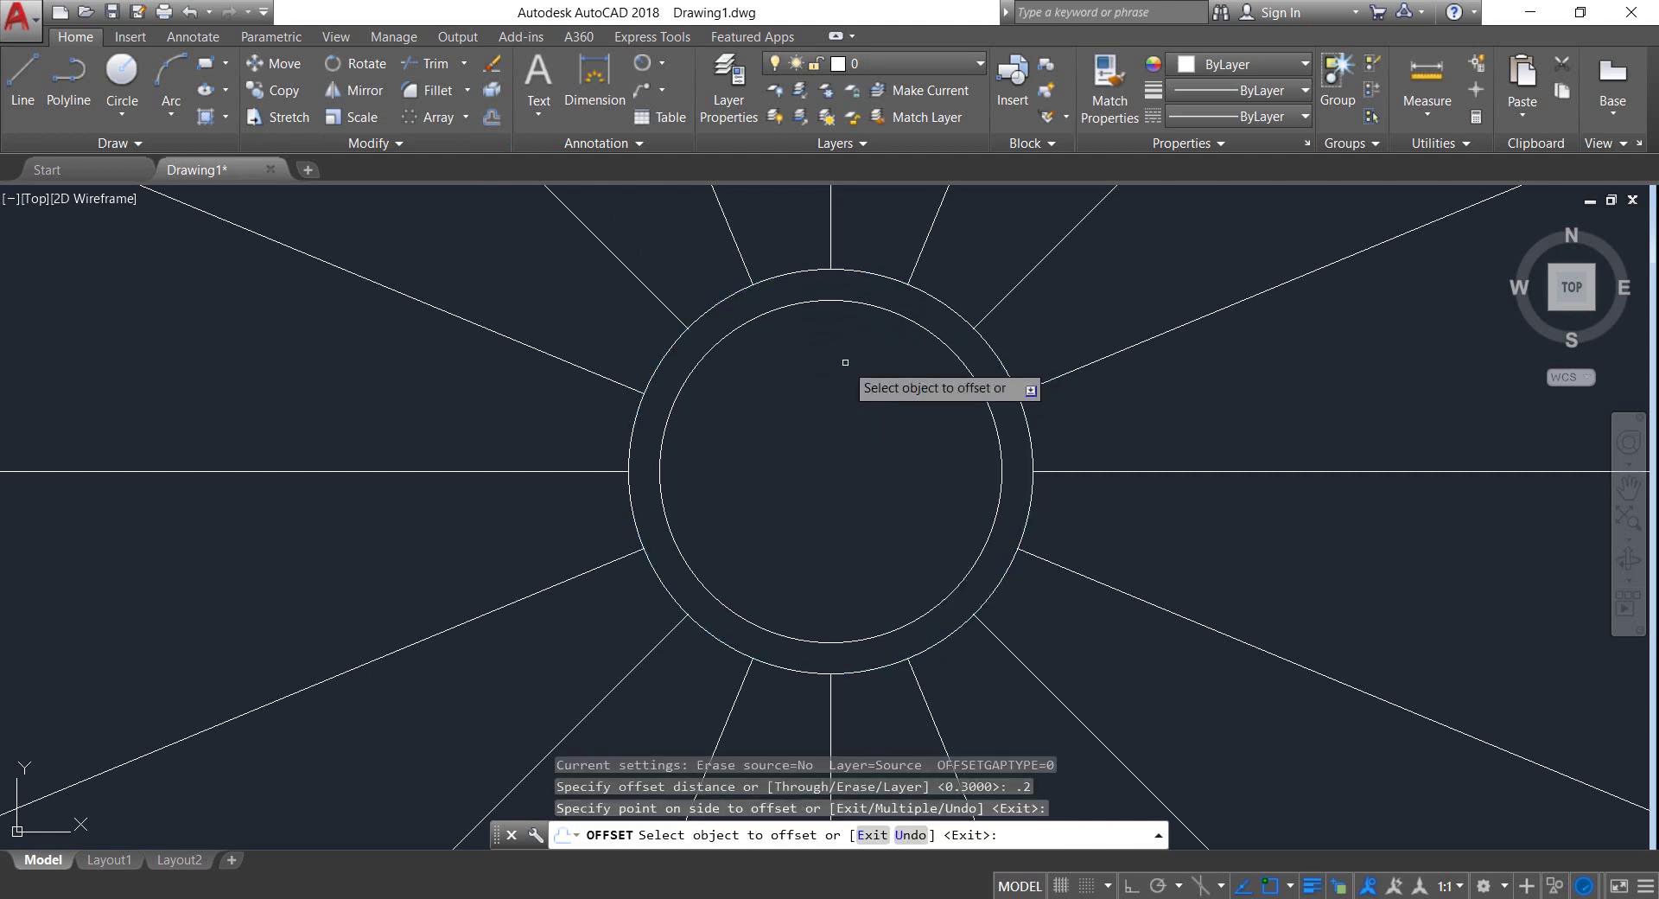
pyautogui.press('Return')
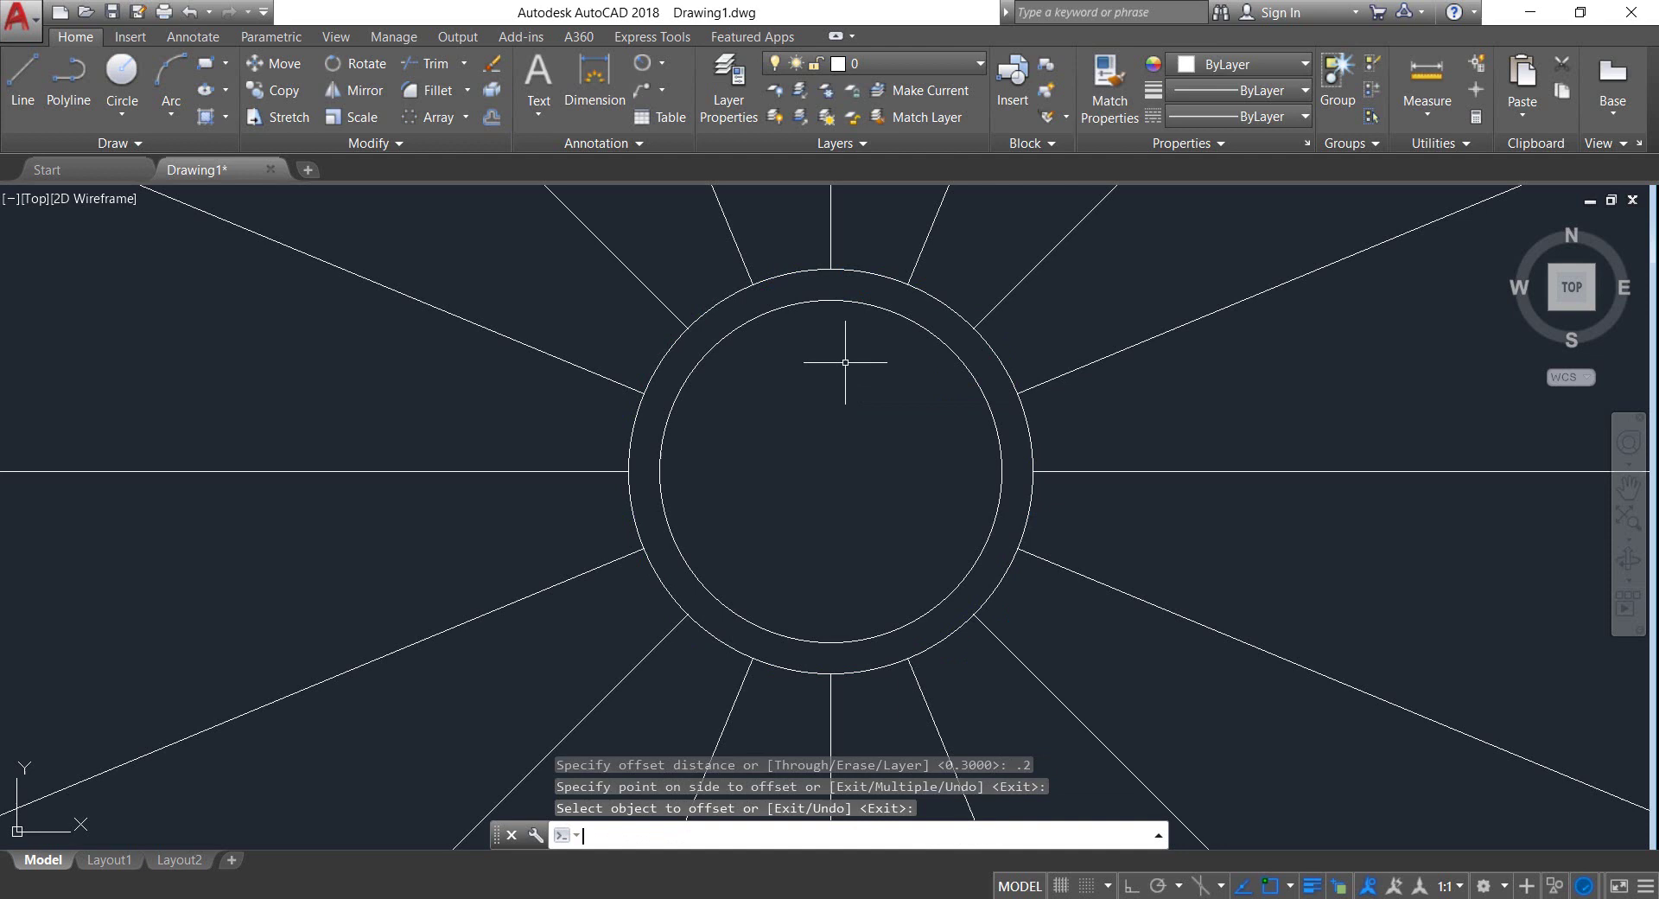
# - Draw a radius-0.5 axle circle at the hub centre, then reframe the view on the whole wheel
pyautogui.click(122, 74)
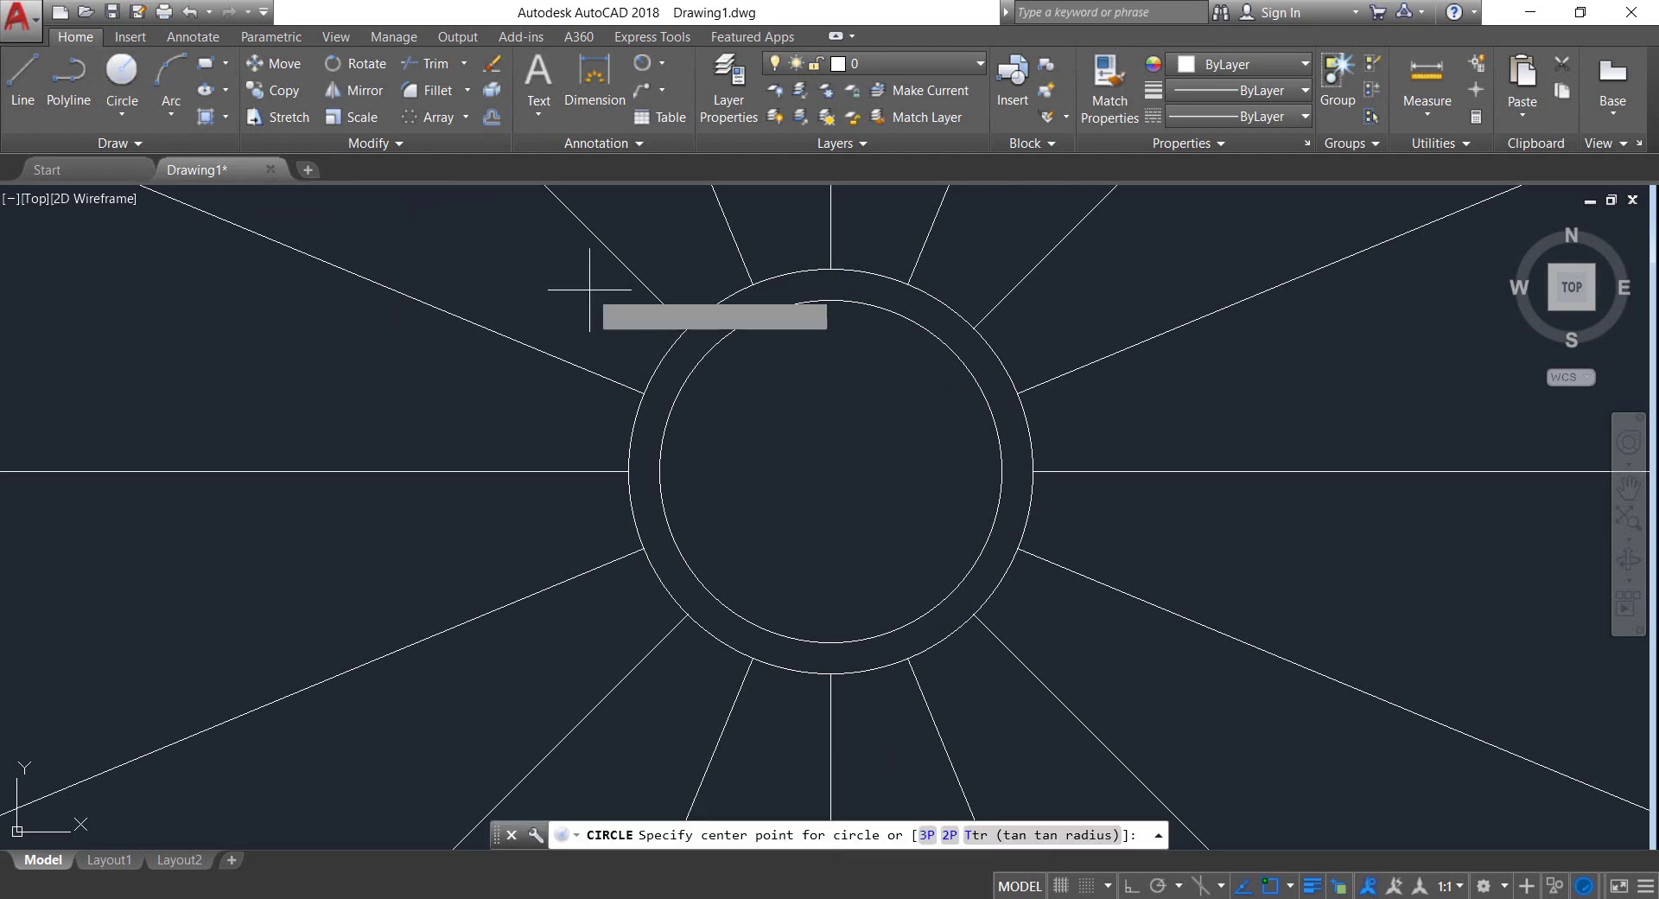
pyautogui.click(830, 471)
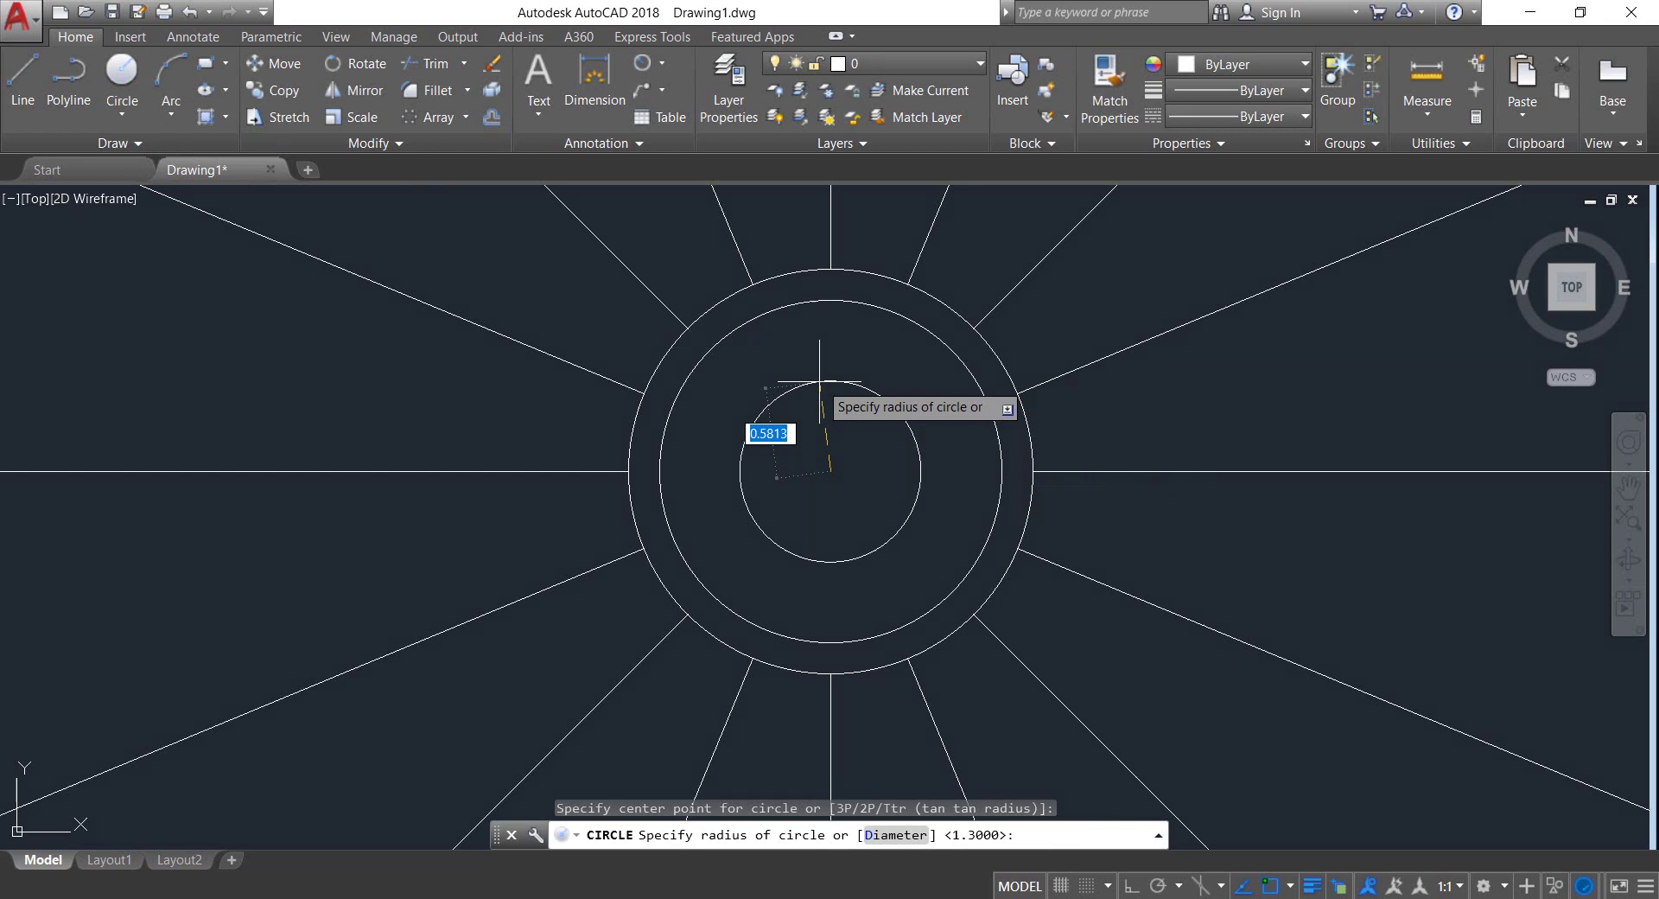
pyautogui.press('BackSpace')
pyautogui.write('.5')
pyautogui.press('Return')
pyautogui.scroll(-8, 819, 380)
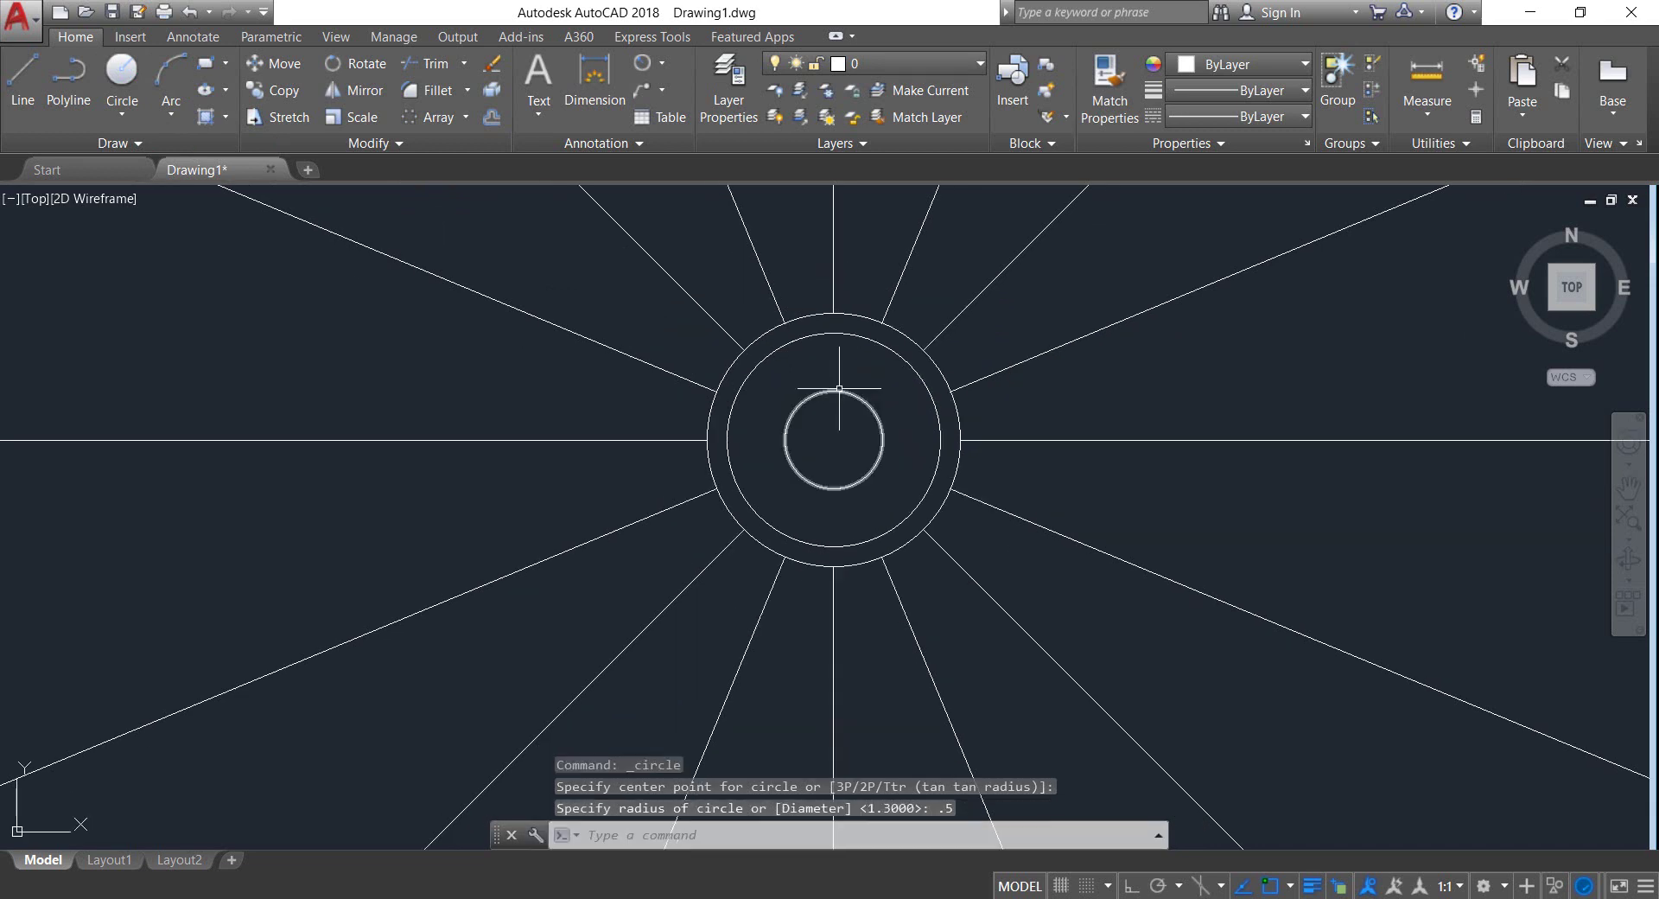
pyautogui.moveTo(829, 474)
pyautogui.mouseDown(button='middle')
pyautogui.moveTo(837, 395)
pyautogui.moveTo(826, 497)
pyautogui.mouseUp(button='middle')
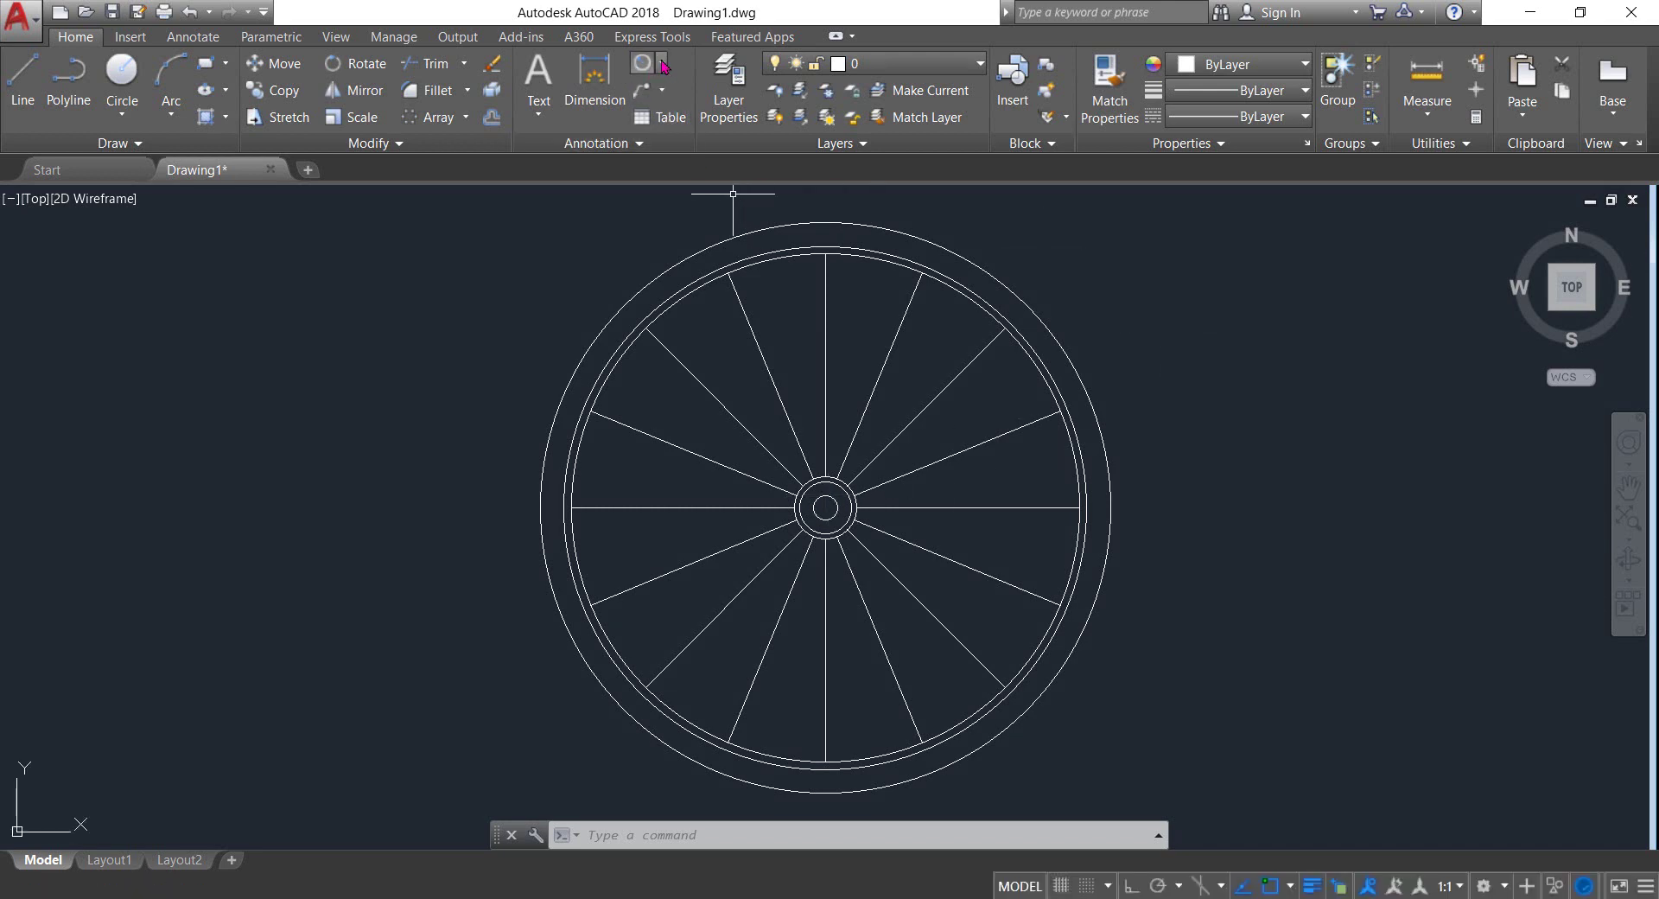
# - Dimension the outer, middle and inner rim circles as R12.00, R11.00 and R10.70, stacked upper right
pyautogui.click(664, 67)
pyautogui.click(687, 276)
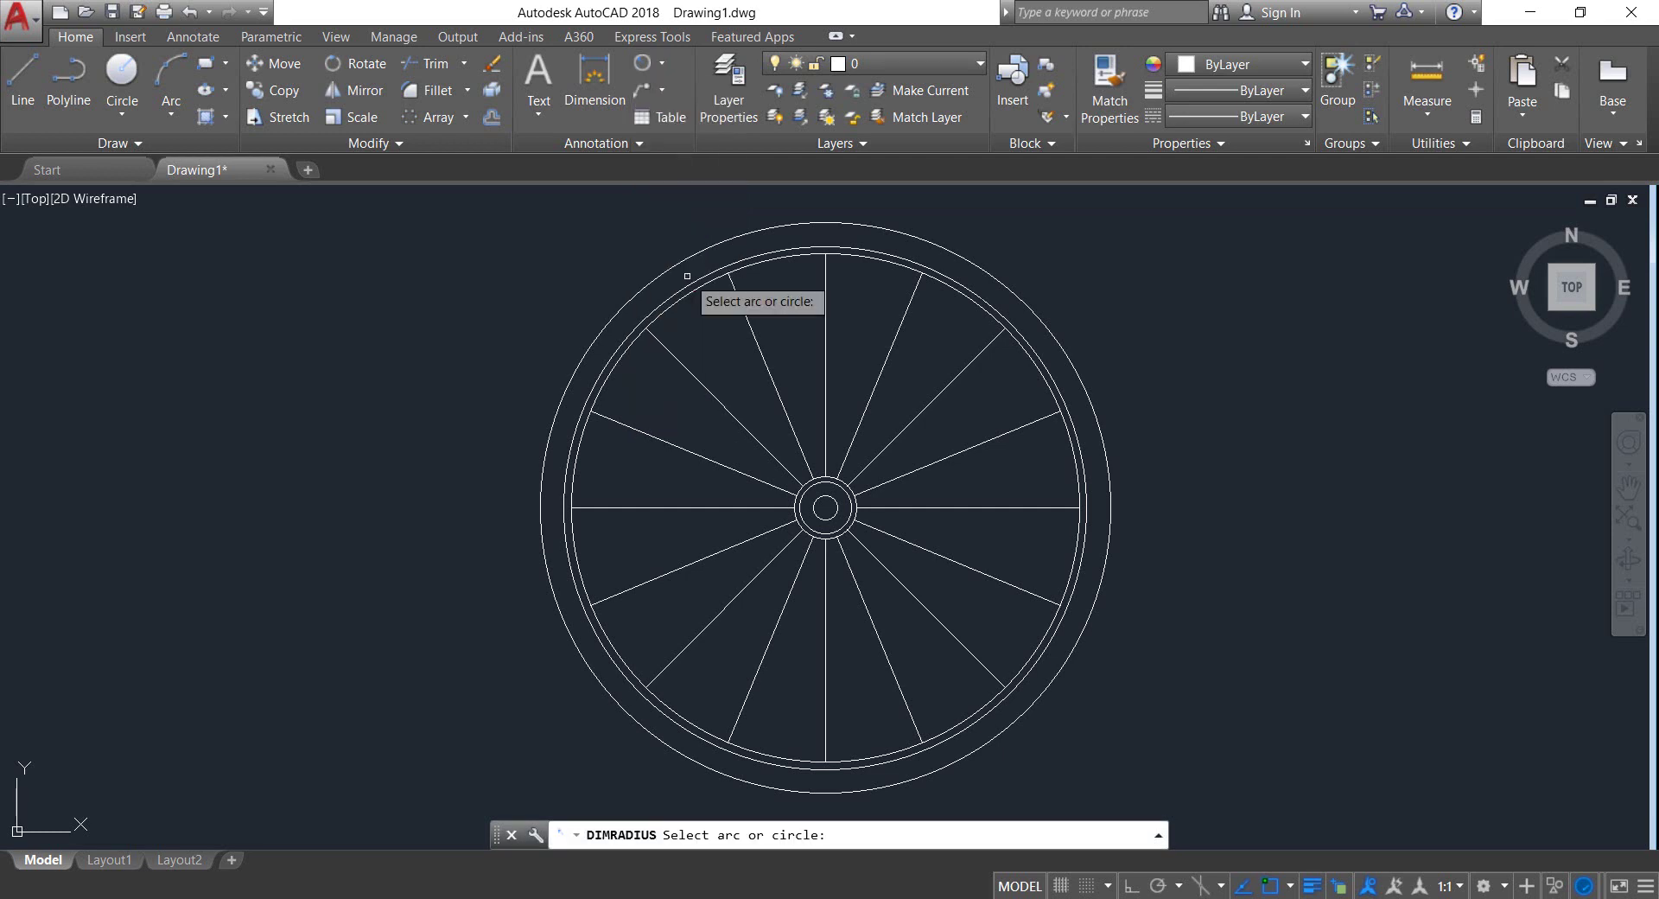
pyautogui.click(1037, 308)
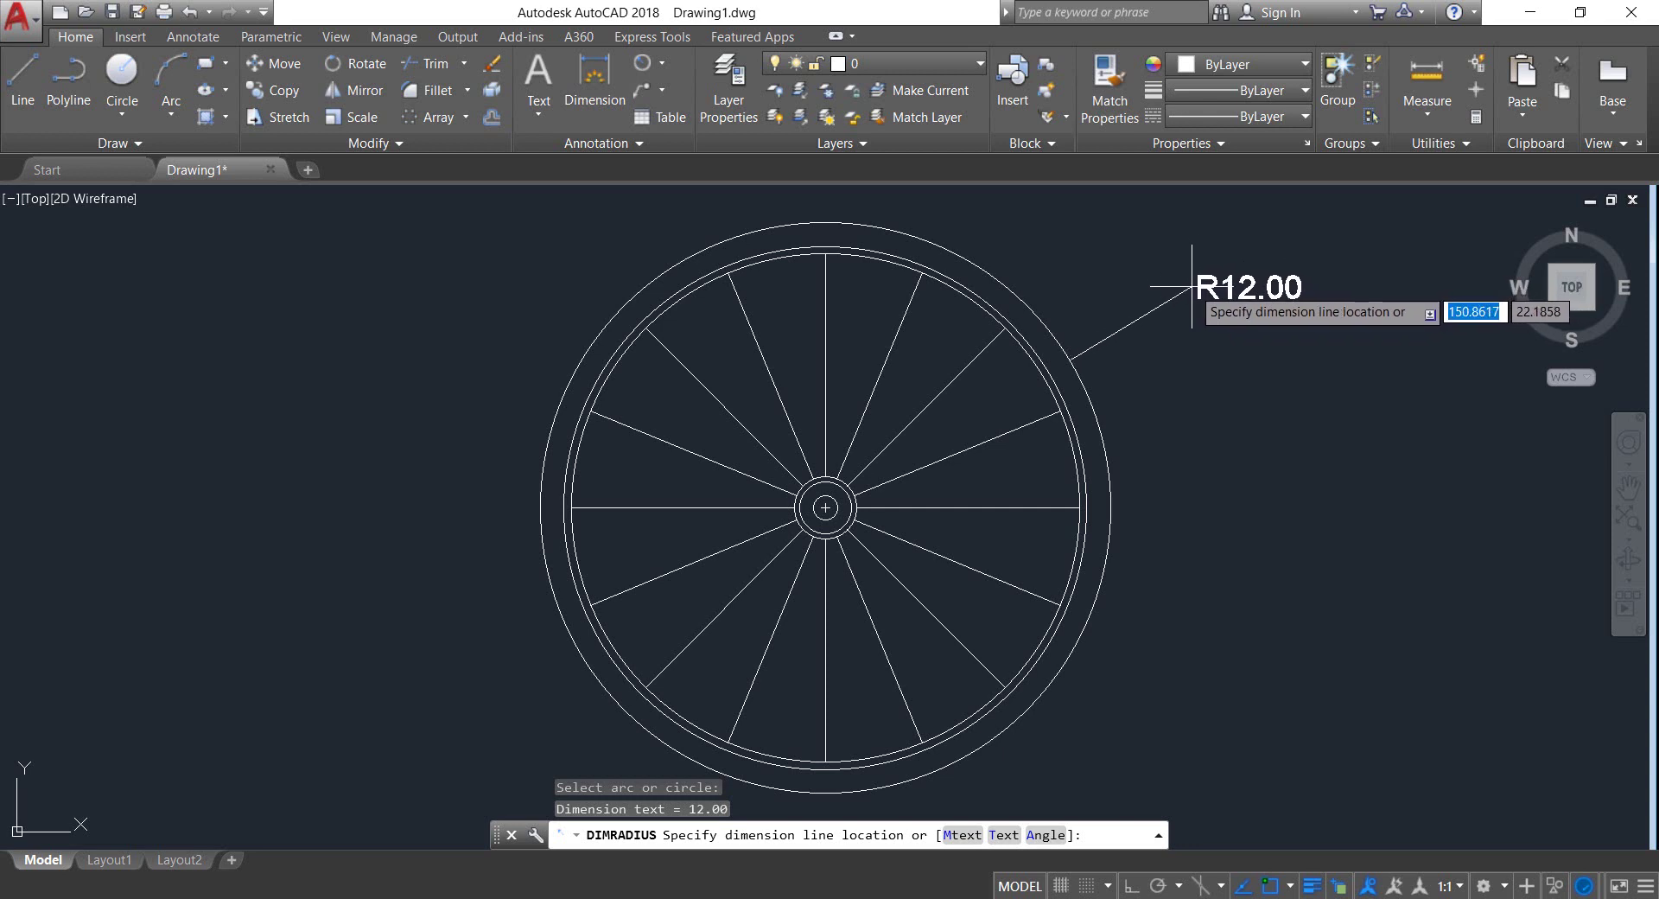
pyautogui.click(1192, 286)
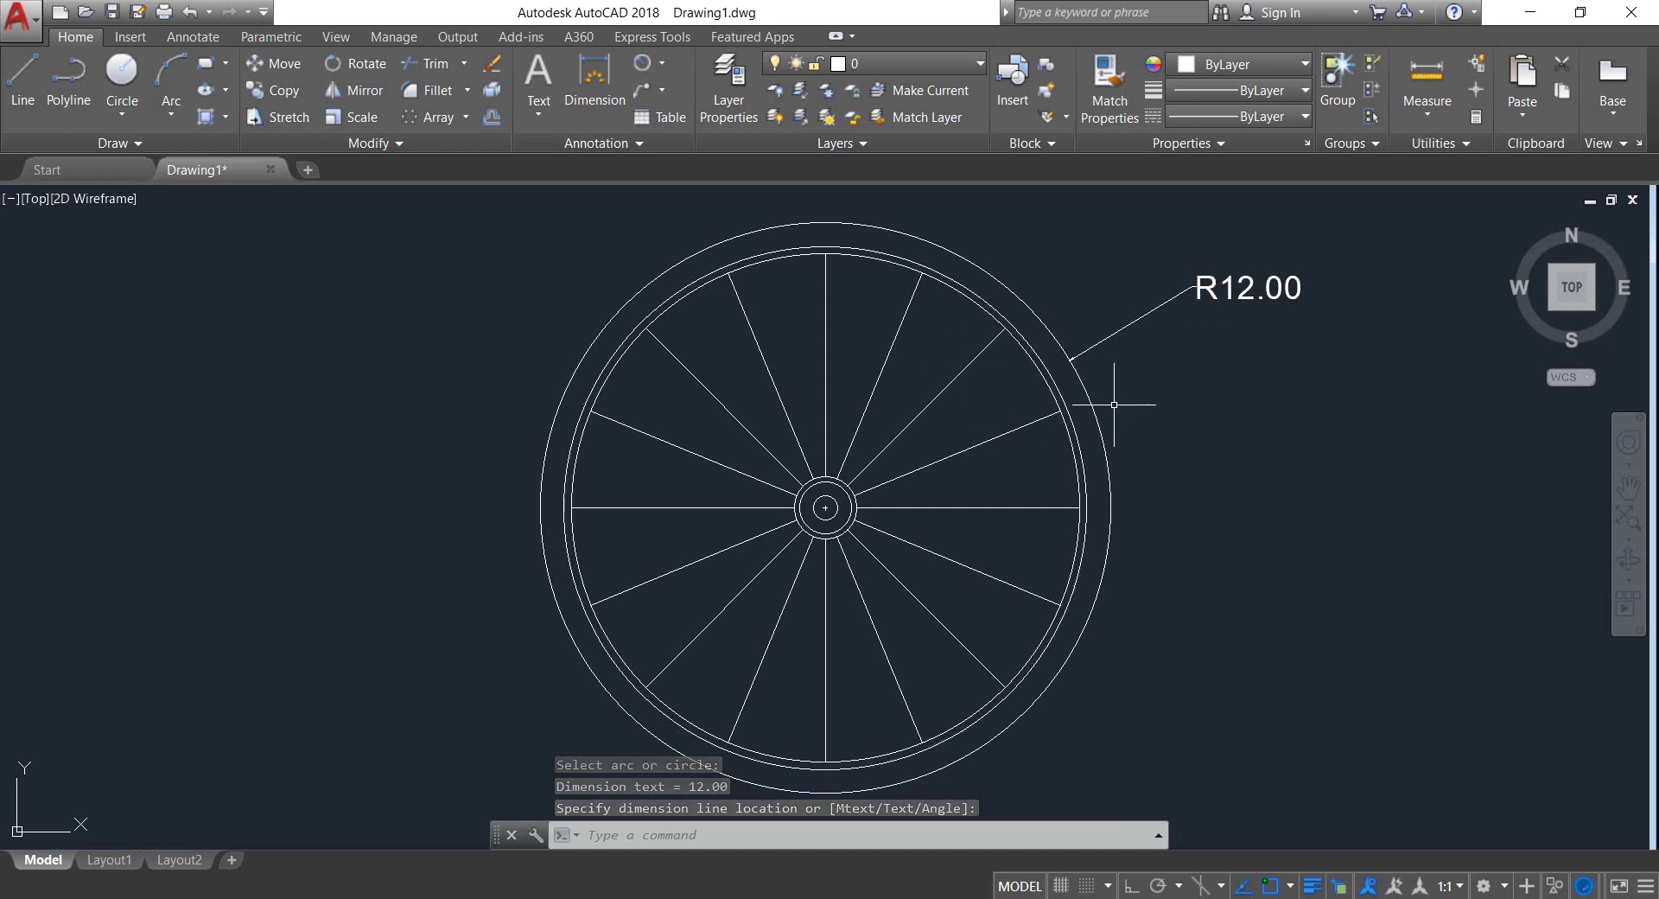
pyautogui.press('Return')
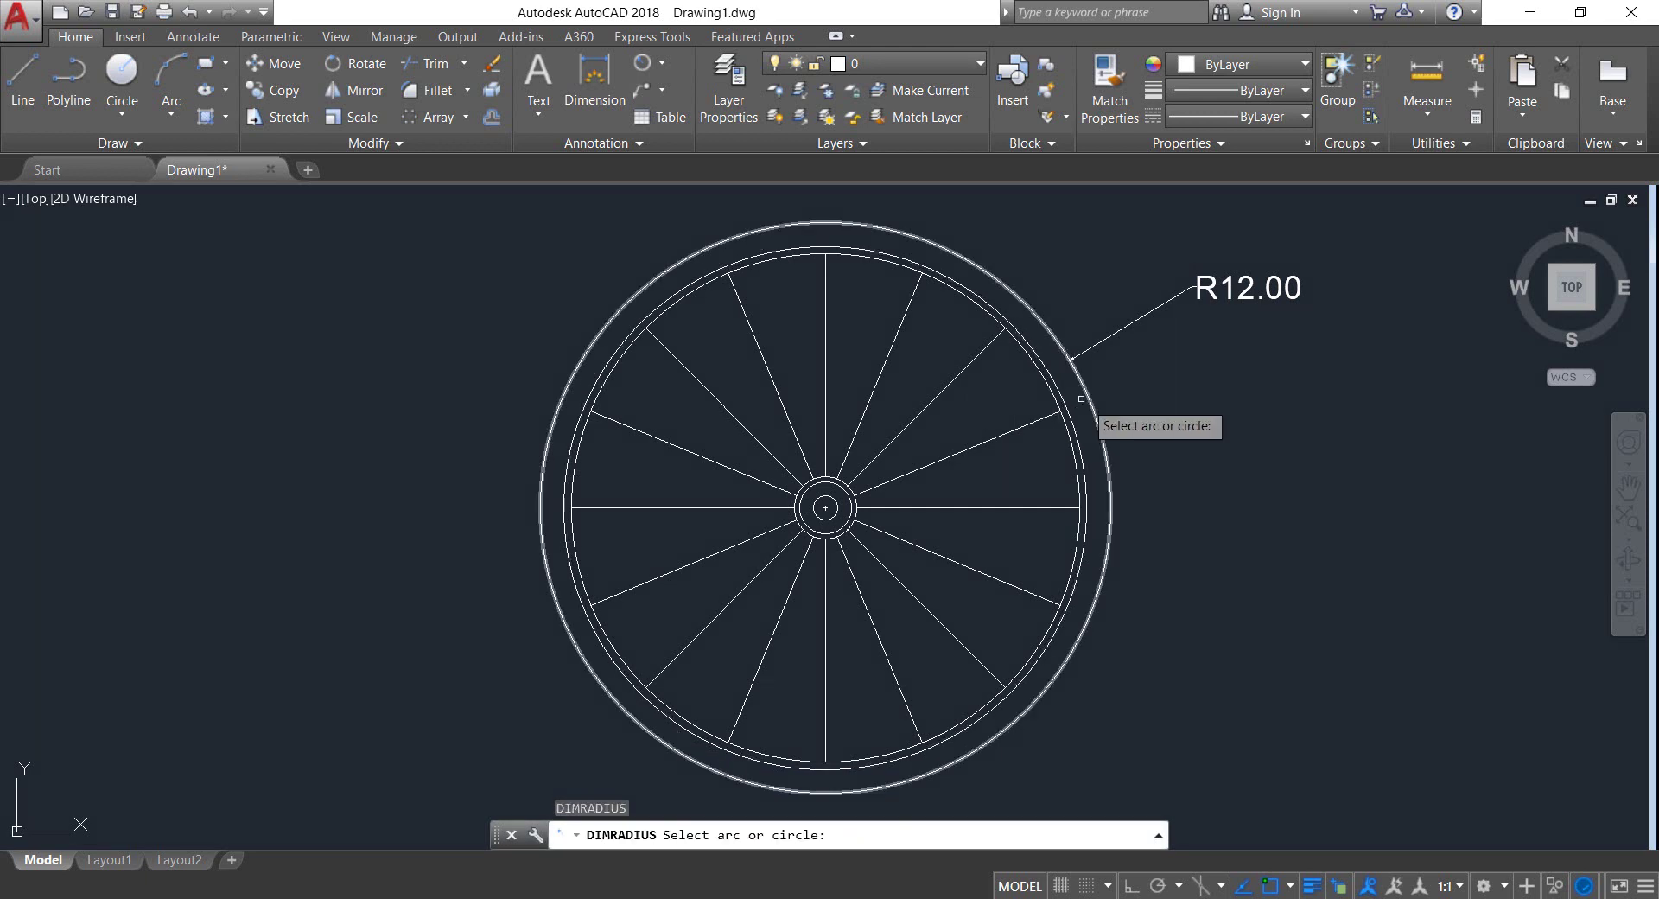
pyautogui.click(1069, 430)
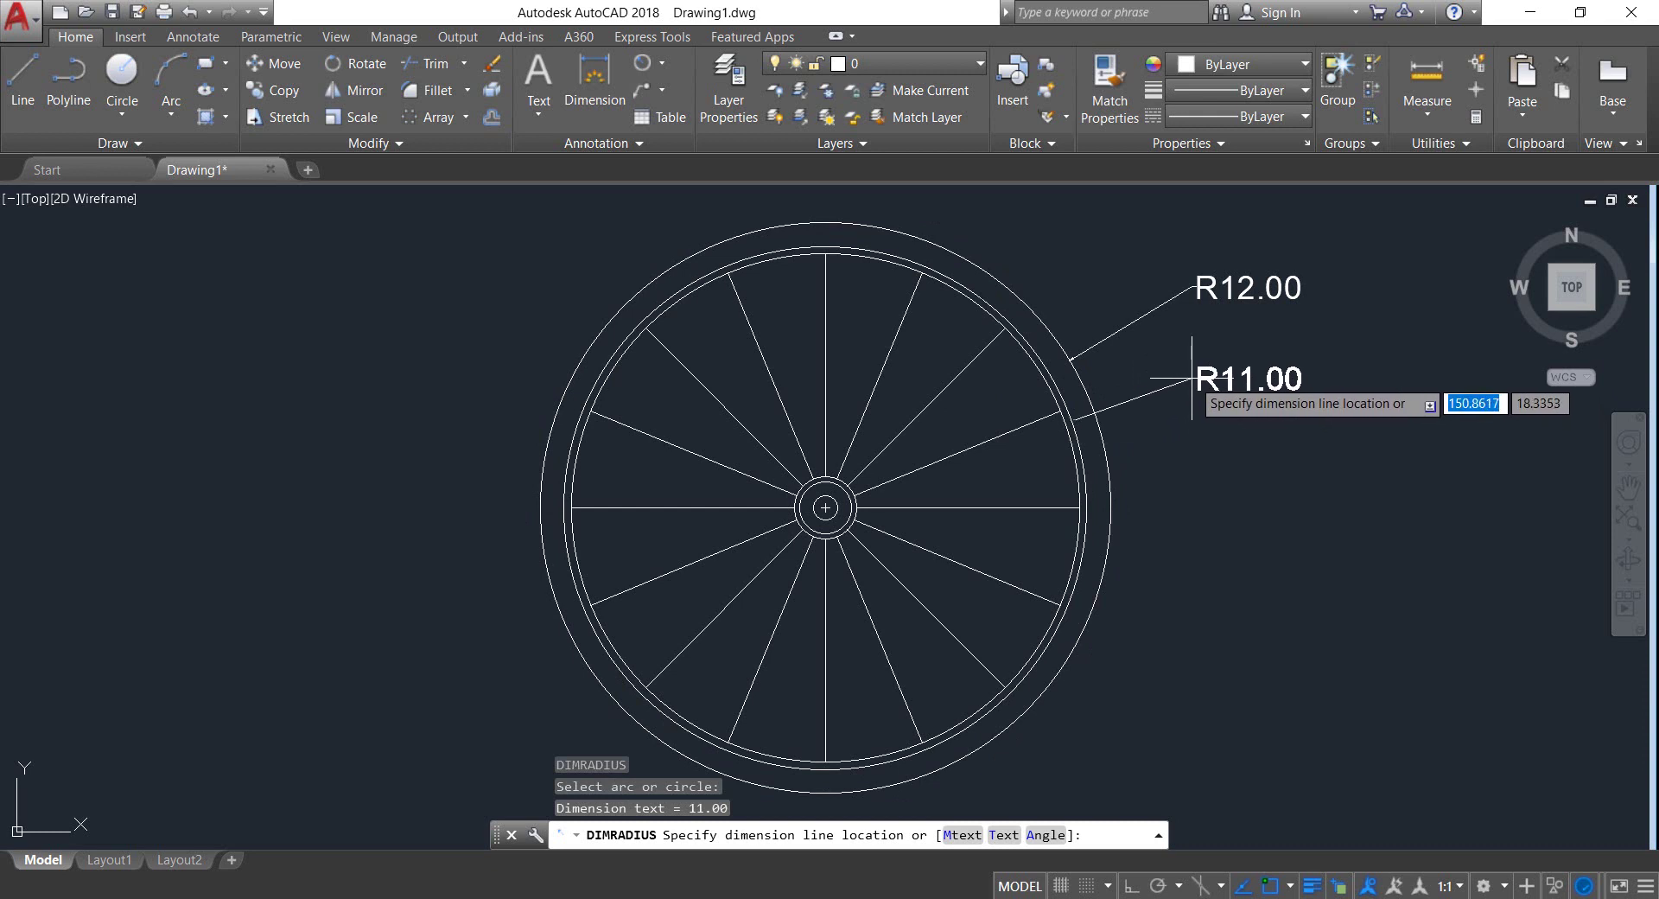
pyautogui.click(1192, 379)
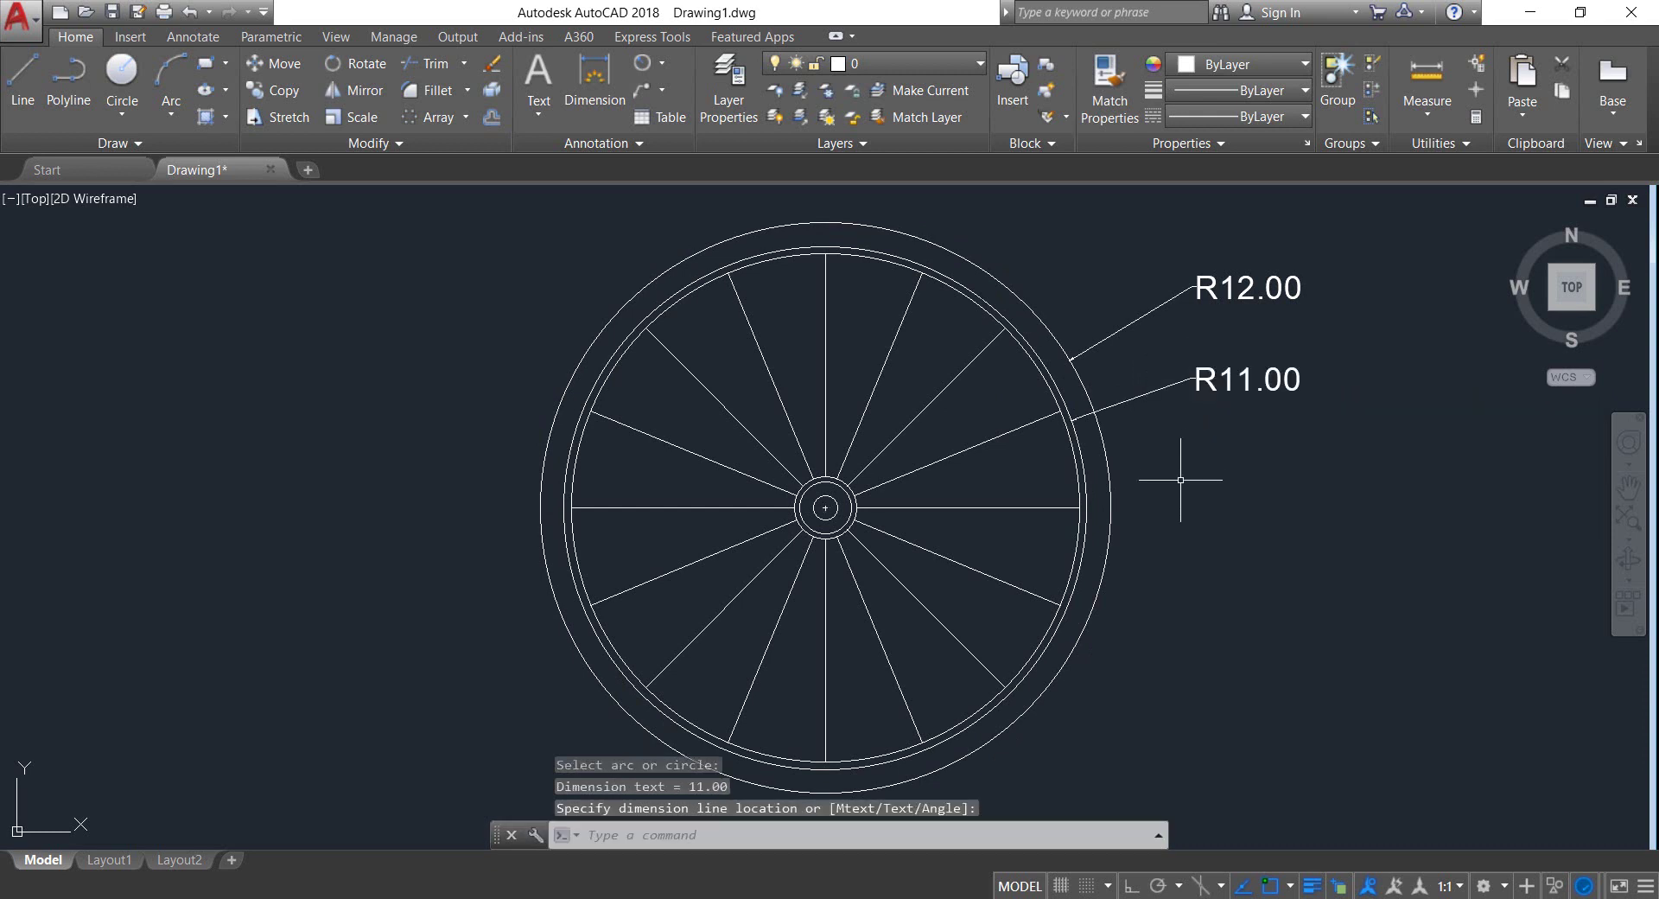
pyautogui.press('Return')
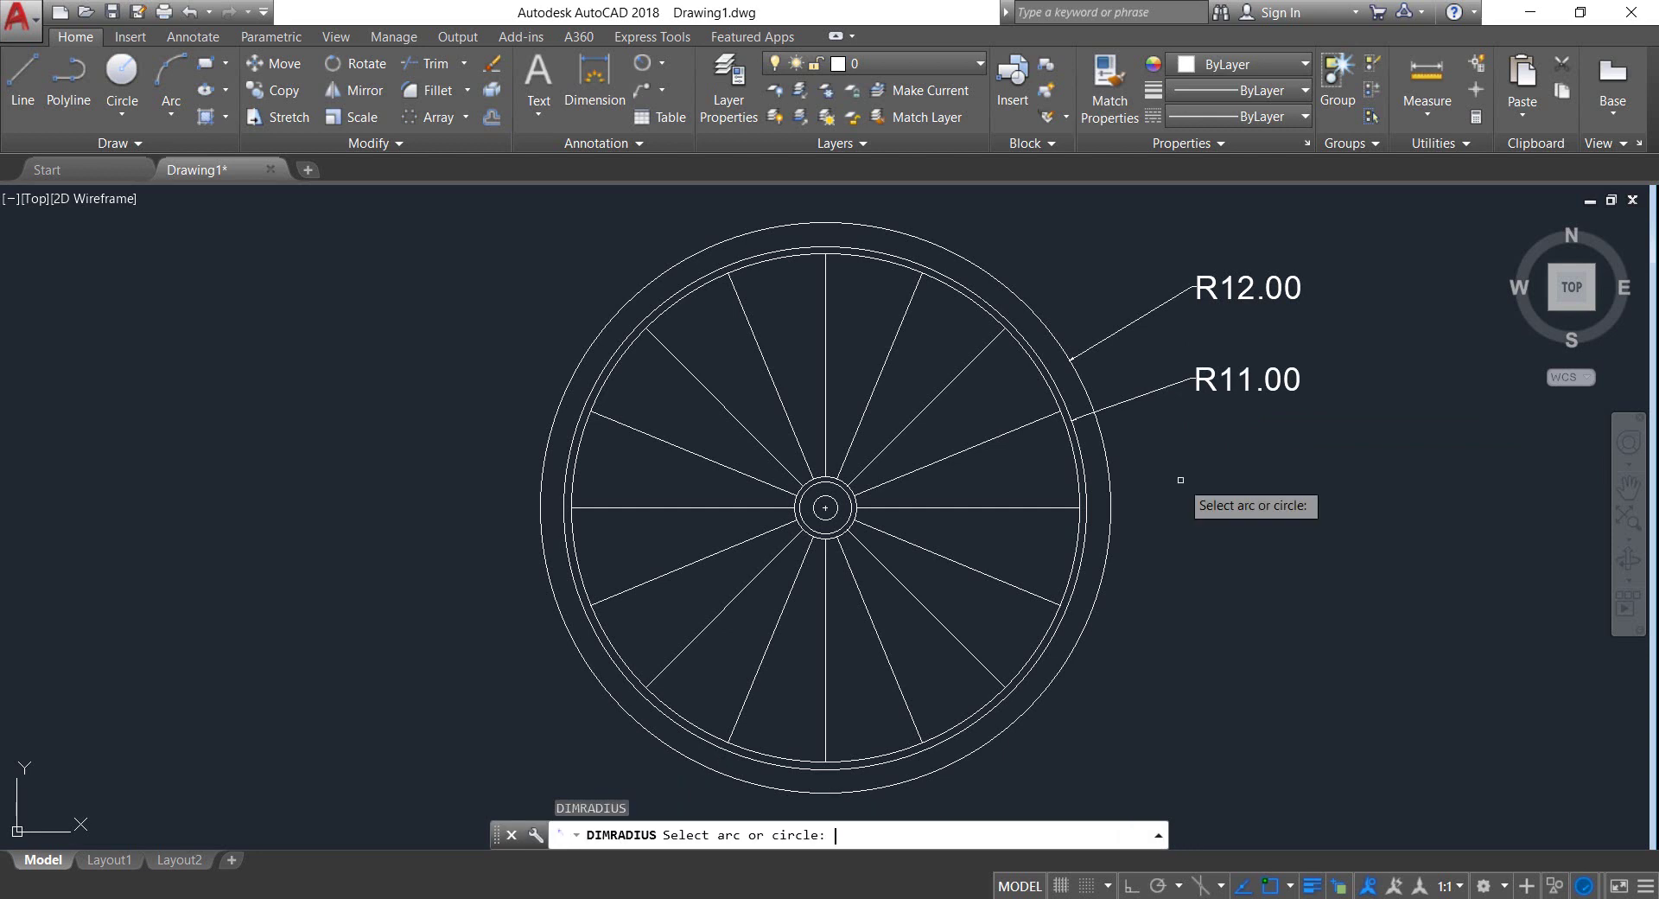
pyautogui.click(1073, 454)
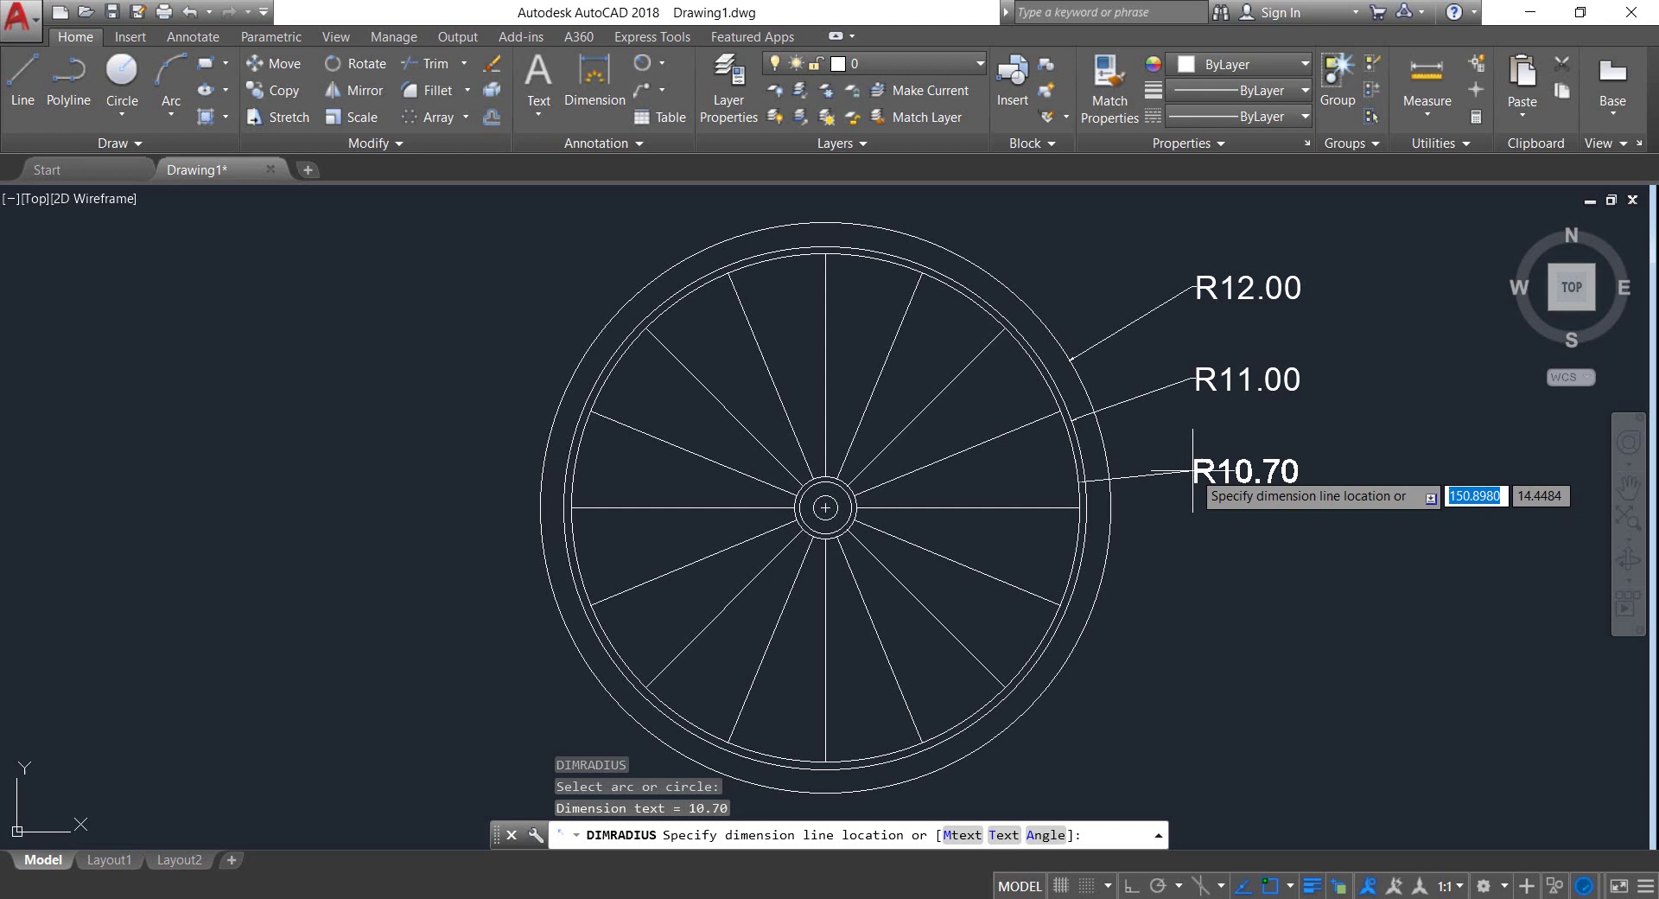
pyautogui.click(1192, 469)
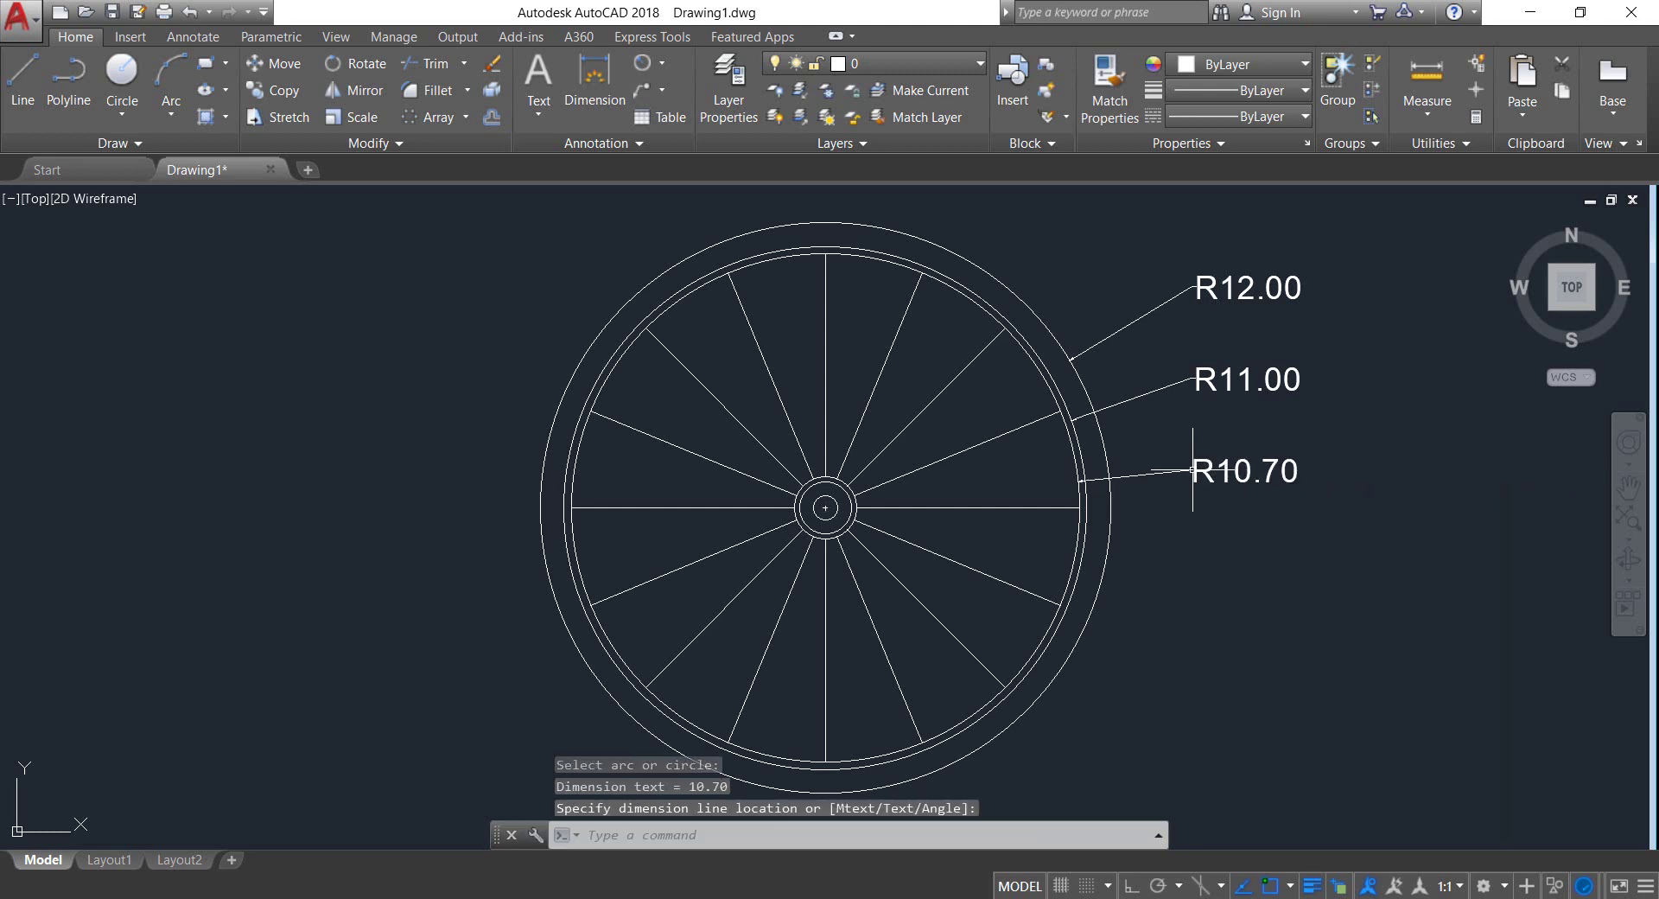
pyautogui.press('Return')
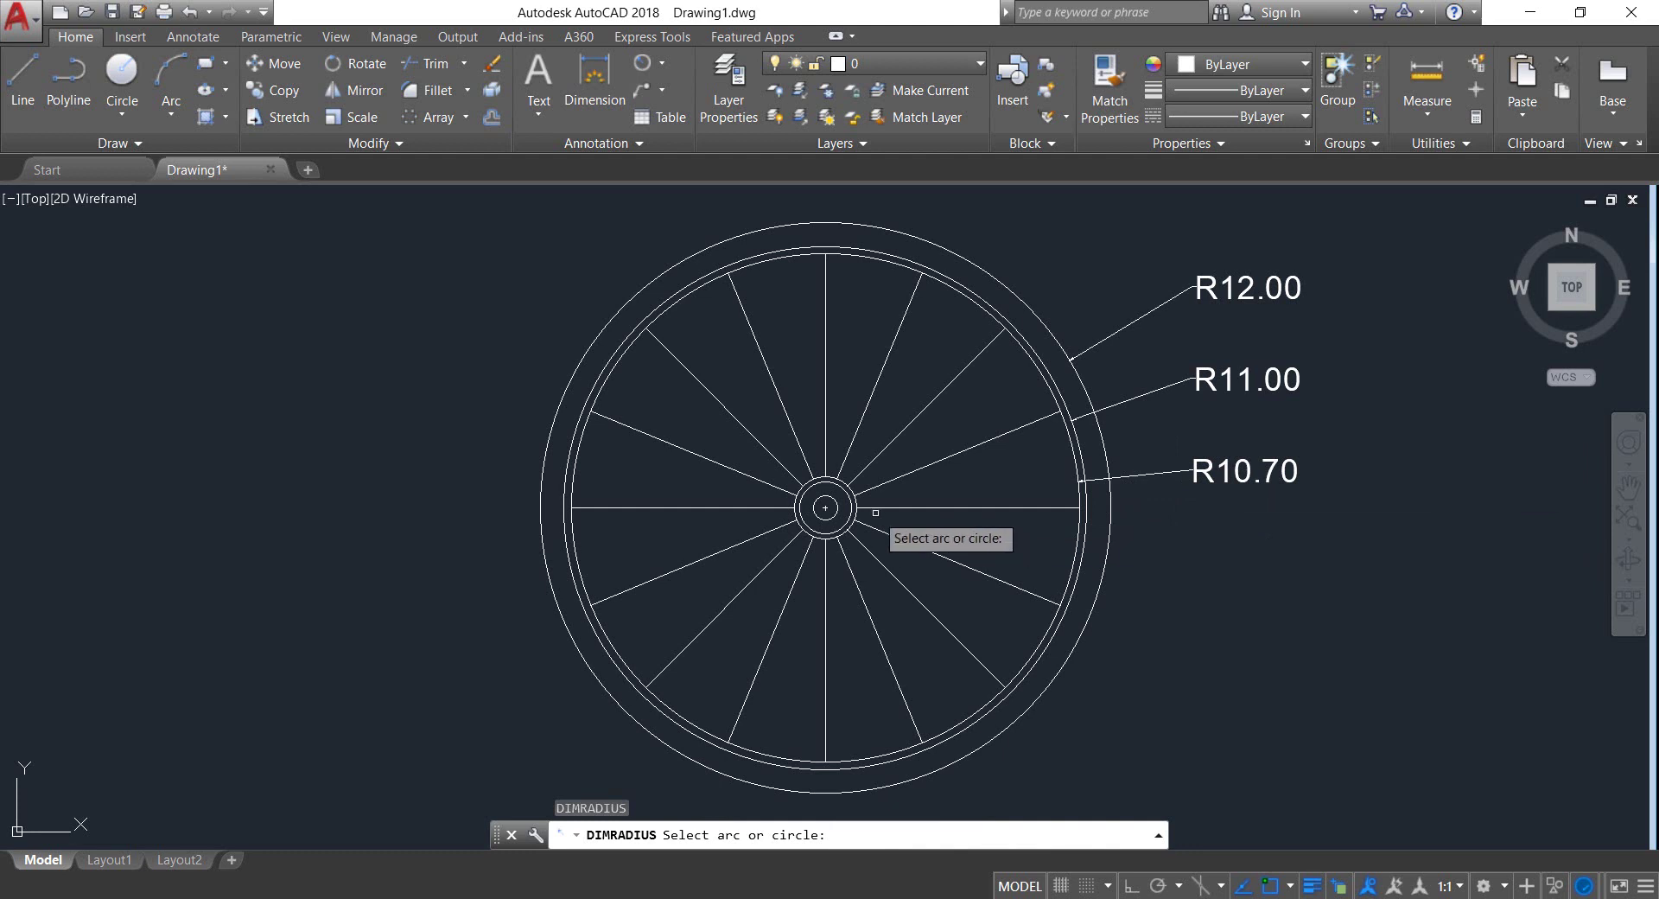
# - Dimension the outer, middle and smallest hub circles as R1.30, R1.10 and R0.50 below R10.70
pyautogui.scroll(2, 872, 510)
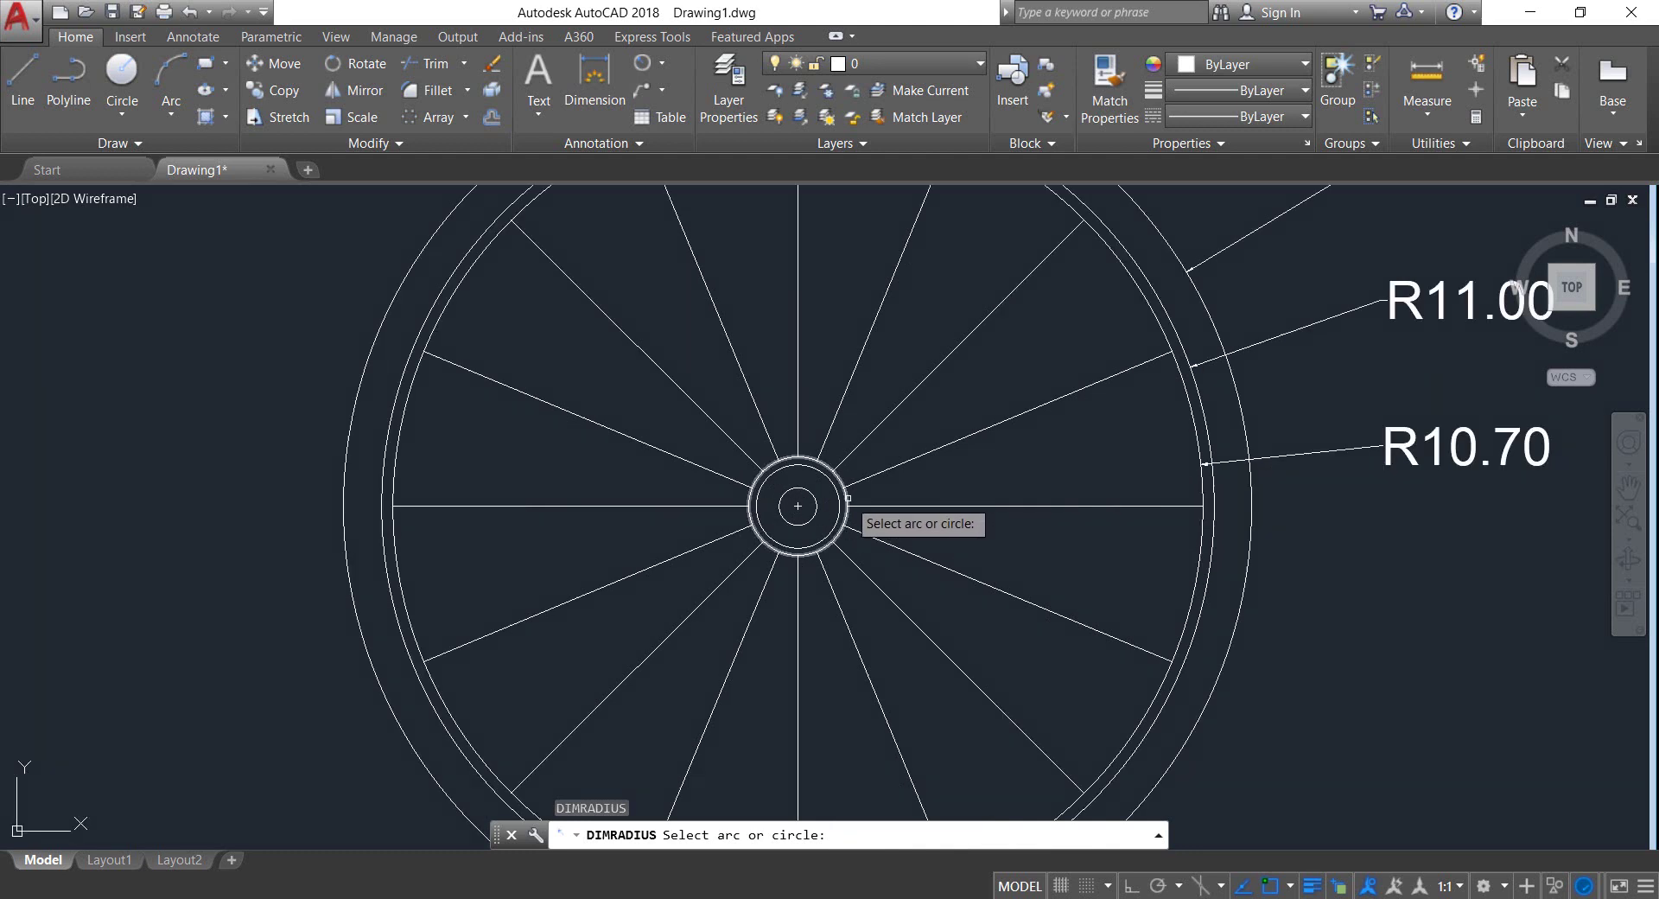
pyautogui.click(848, 498)
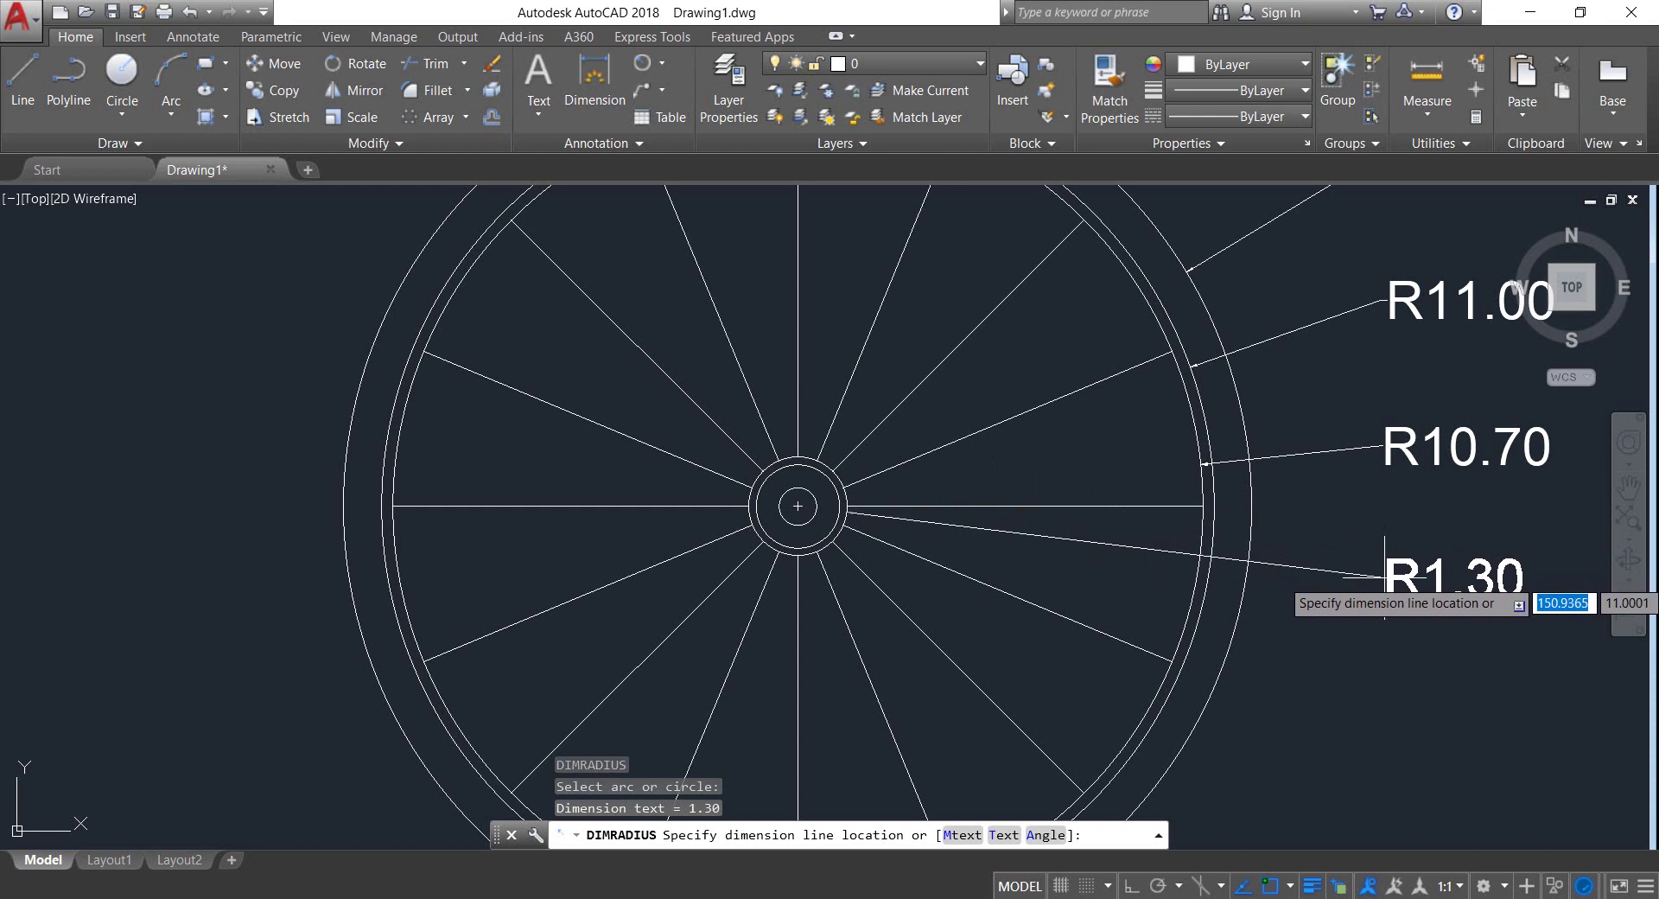
pyautogui.click(1385, 577)
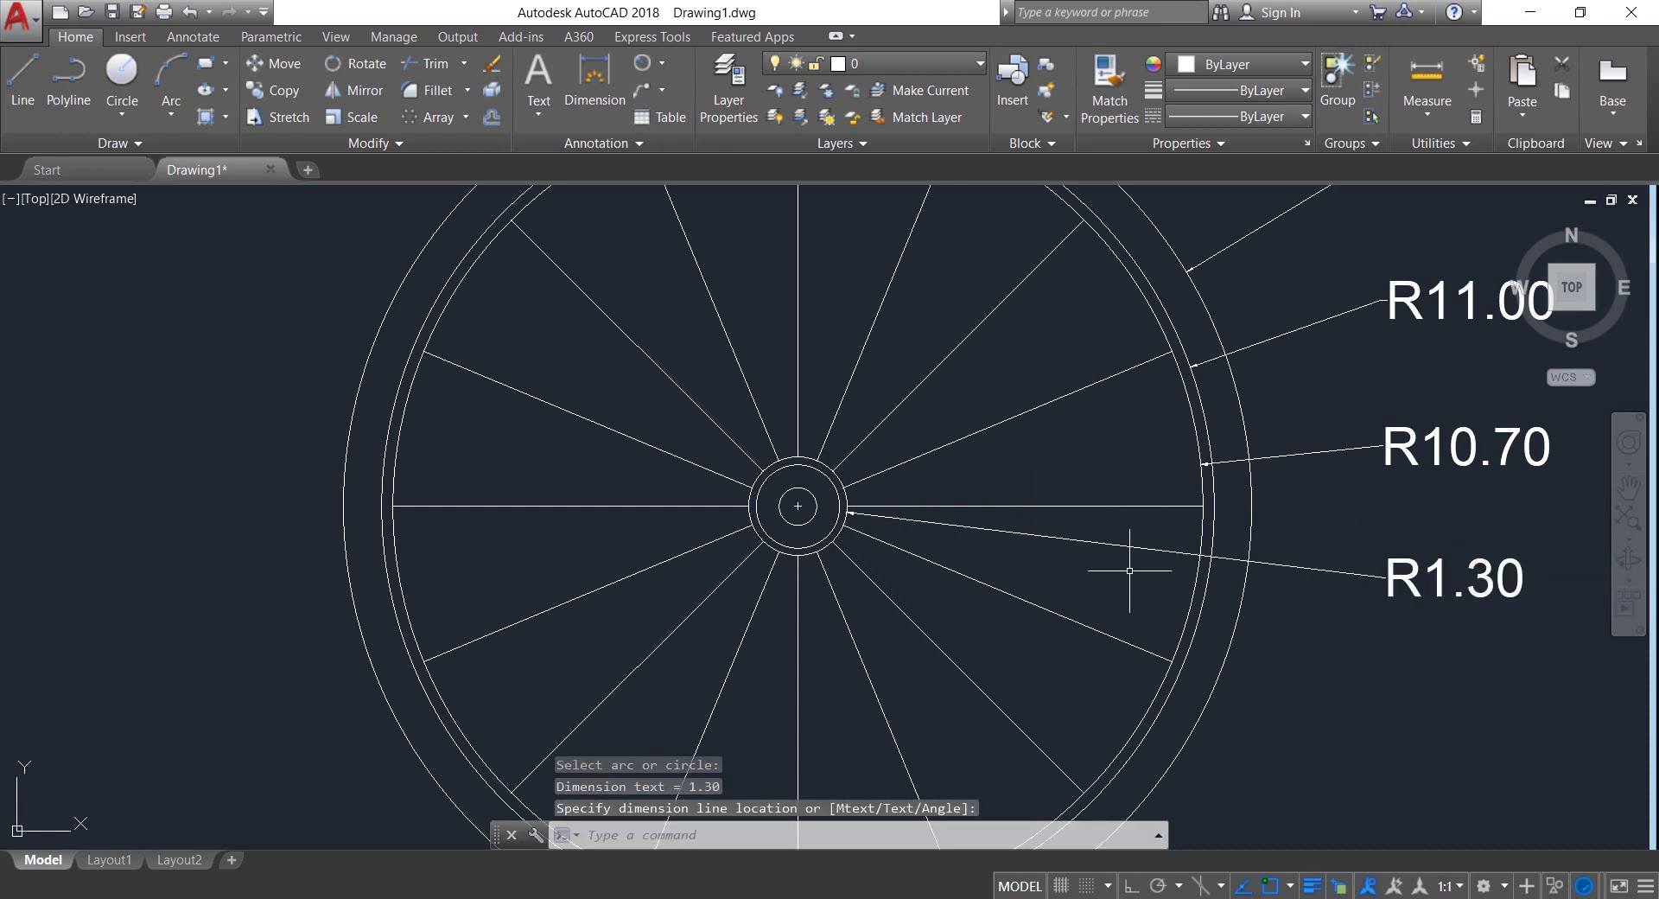
pyautogui.press('Return')
pyautogui.scroll(4, 838, 519)
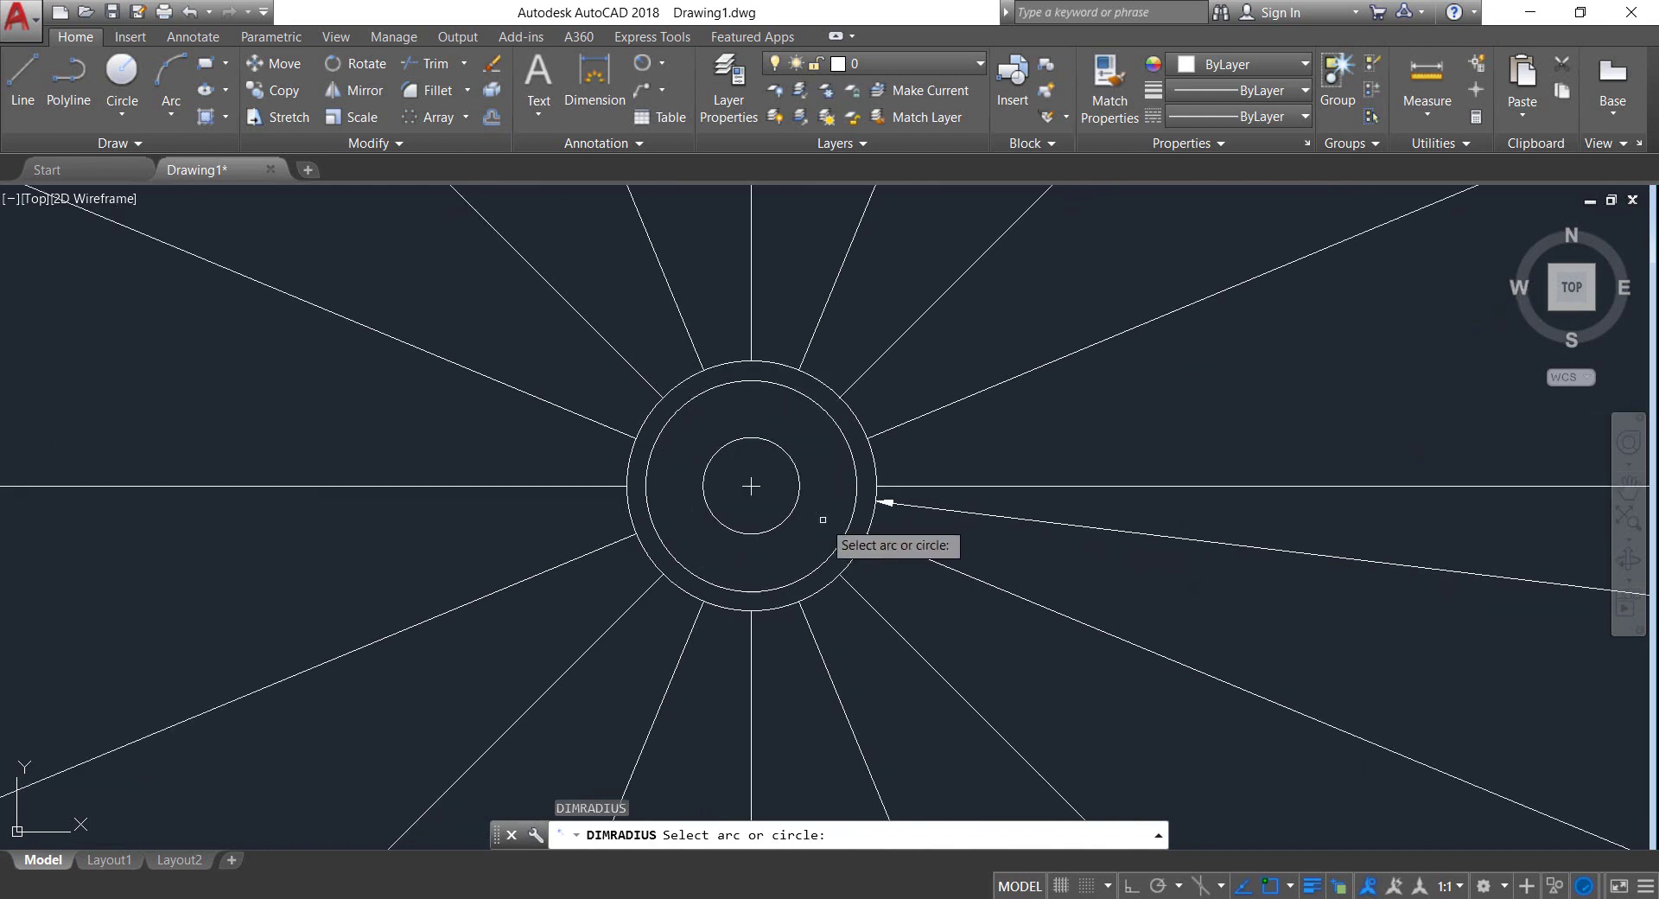
pyautogui.click(854, 505)
pyautogui.scroll(-5, 872, 519)
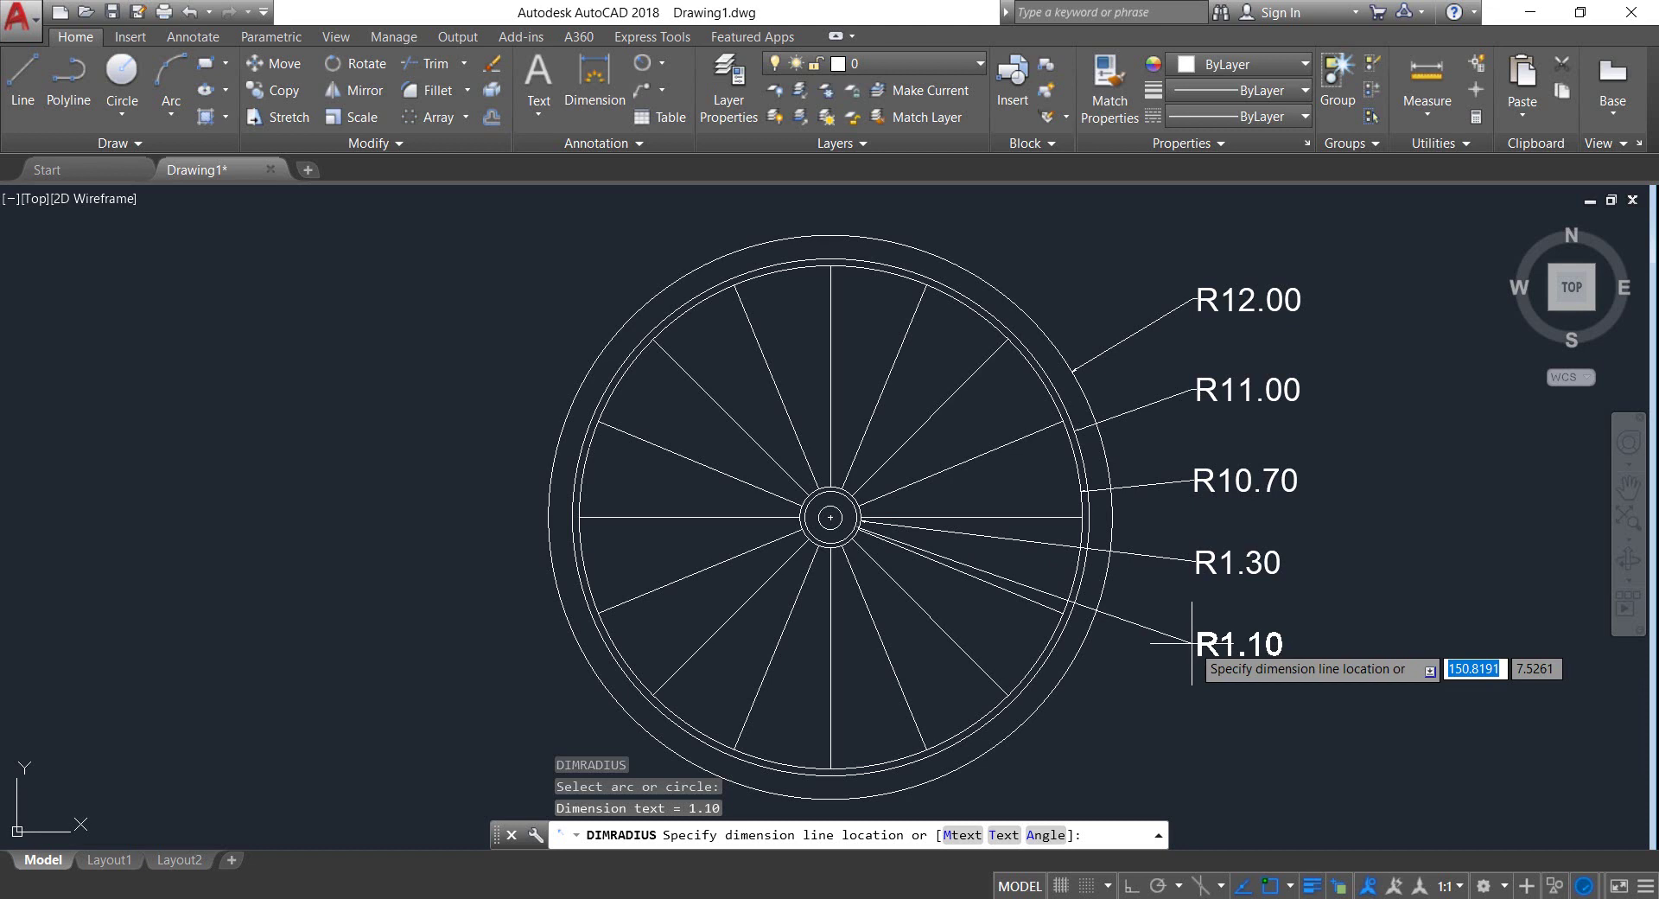
pyautogui.click(1192, 643)
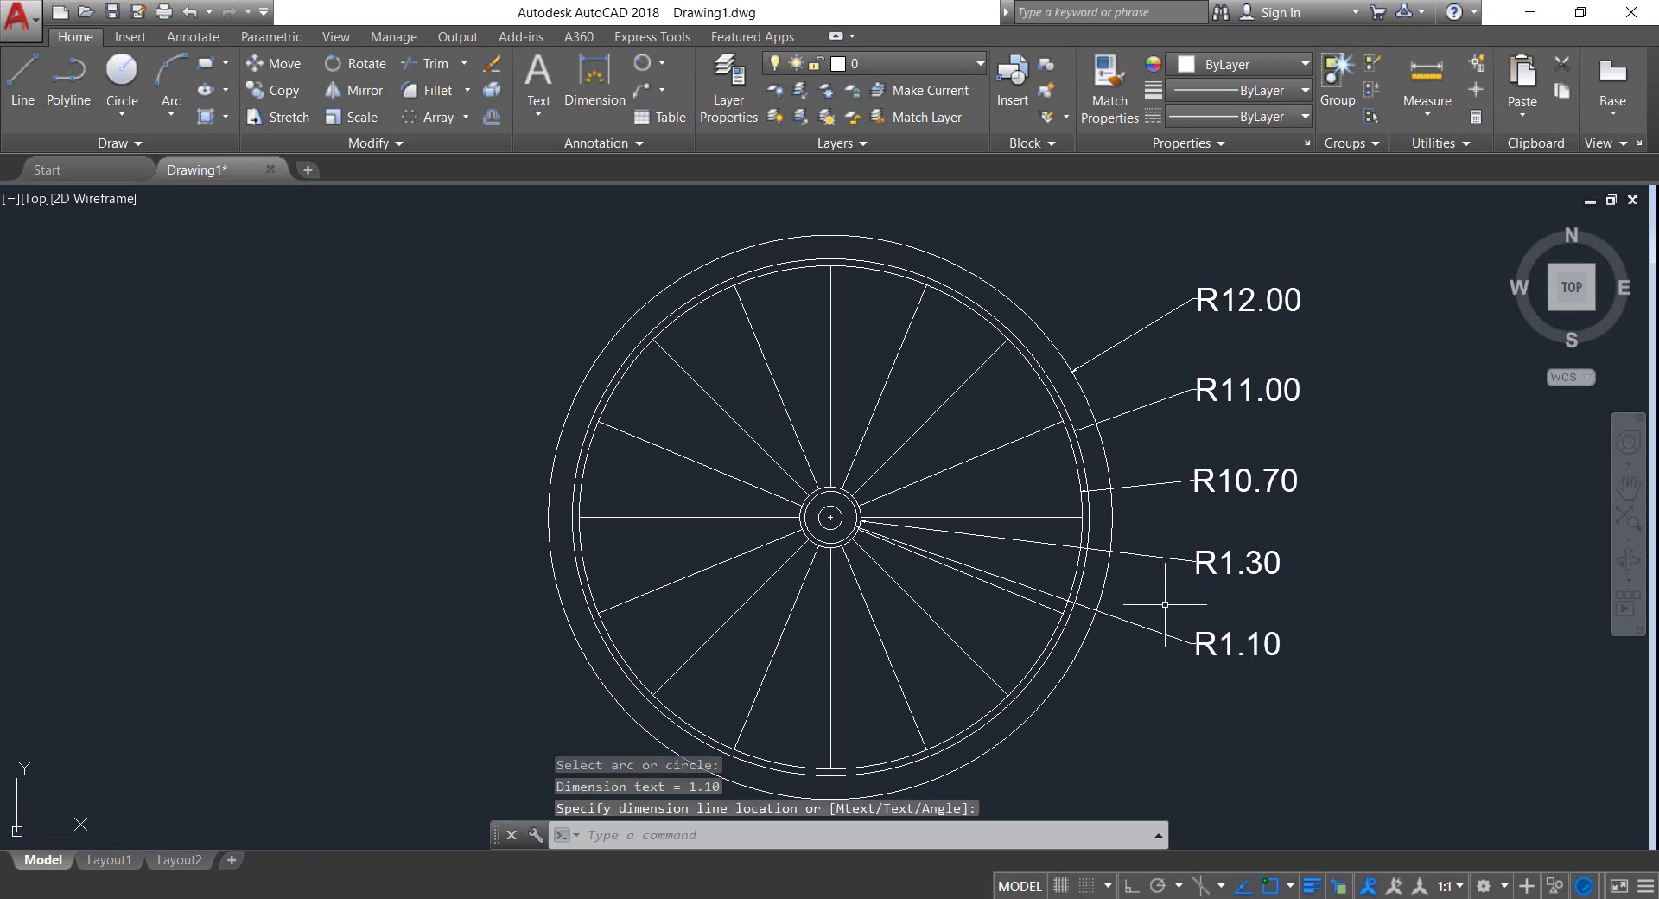
pyautogui.press('Return')
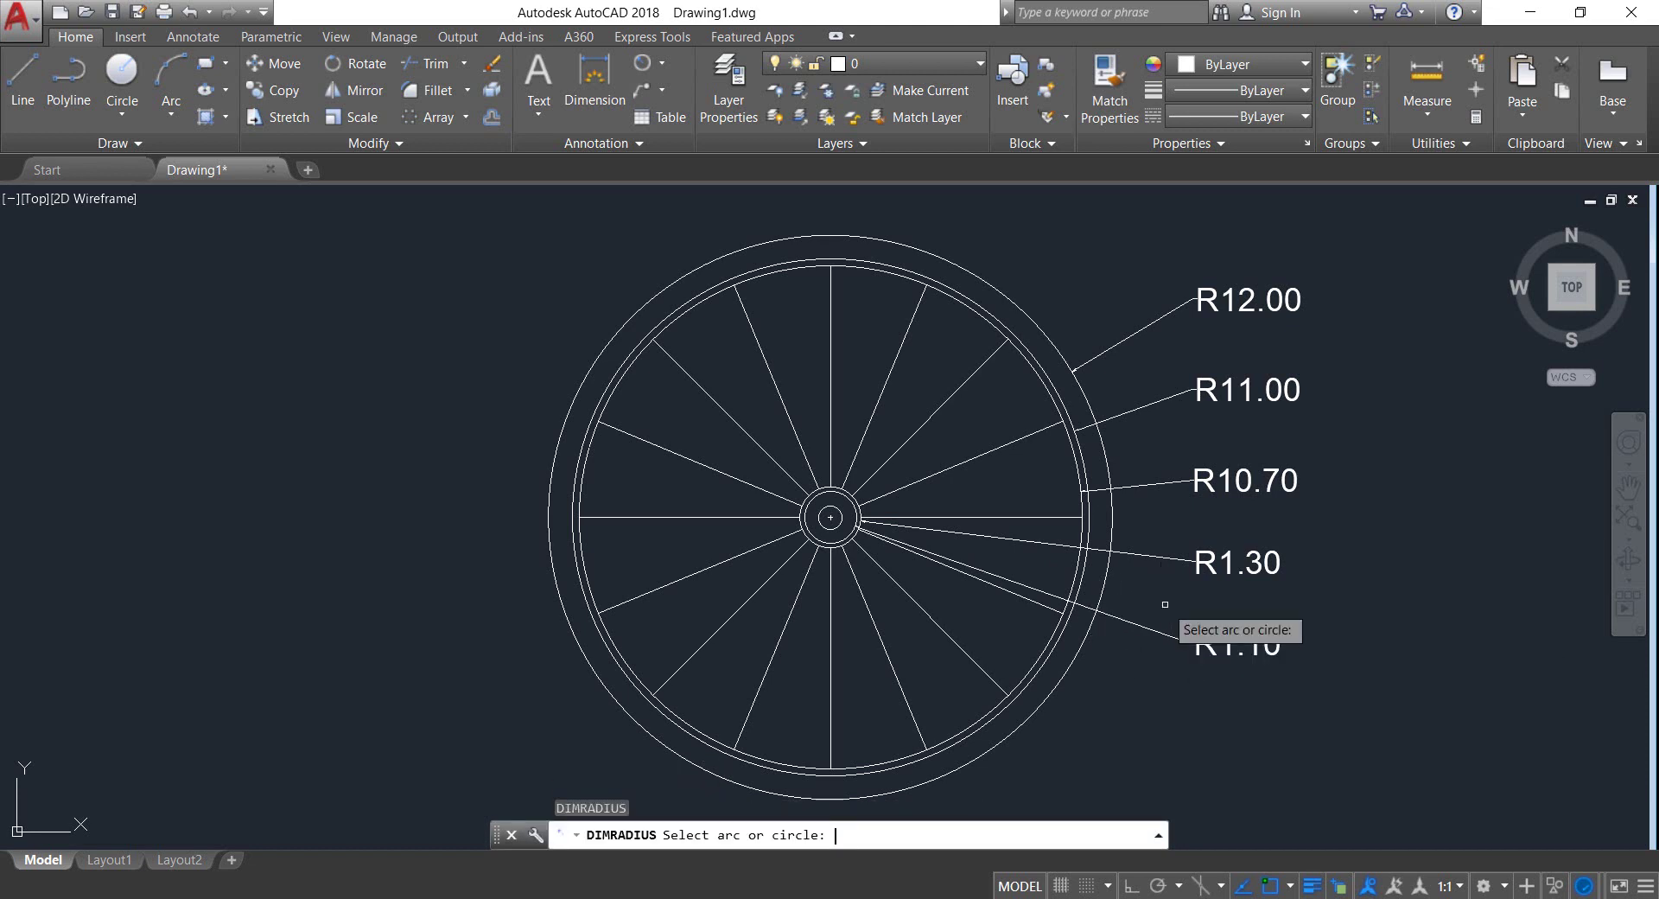
pyautogui.click(841, 523)
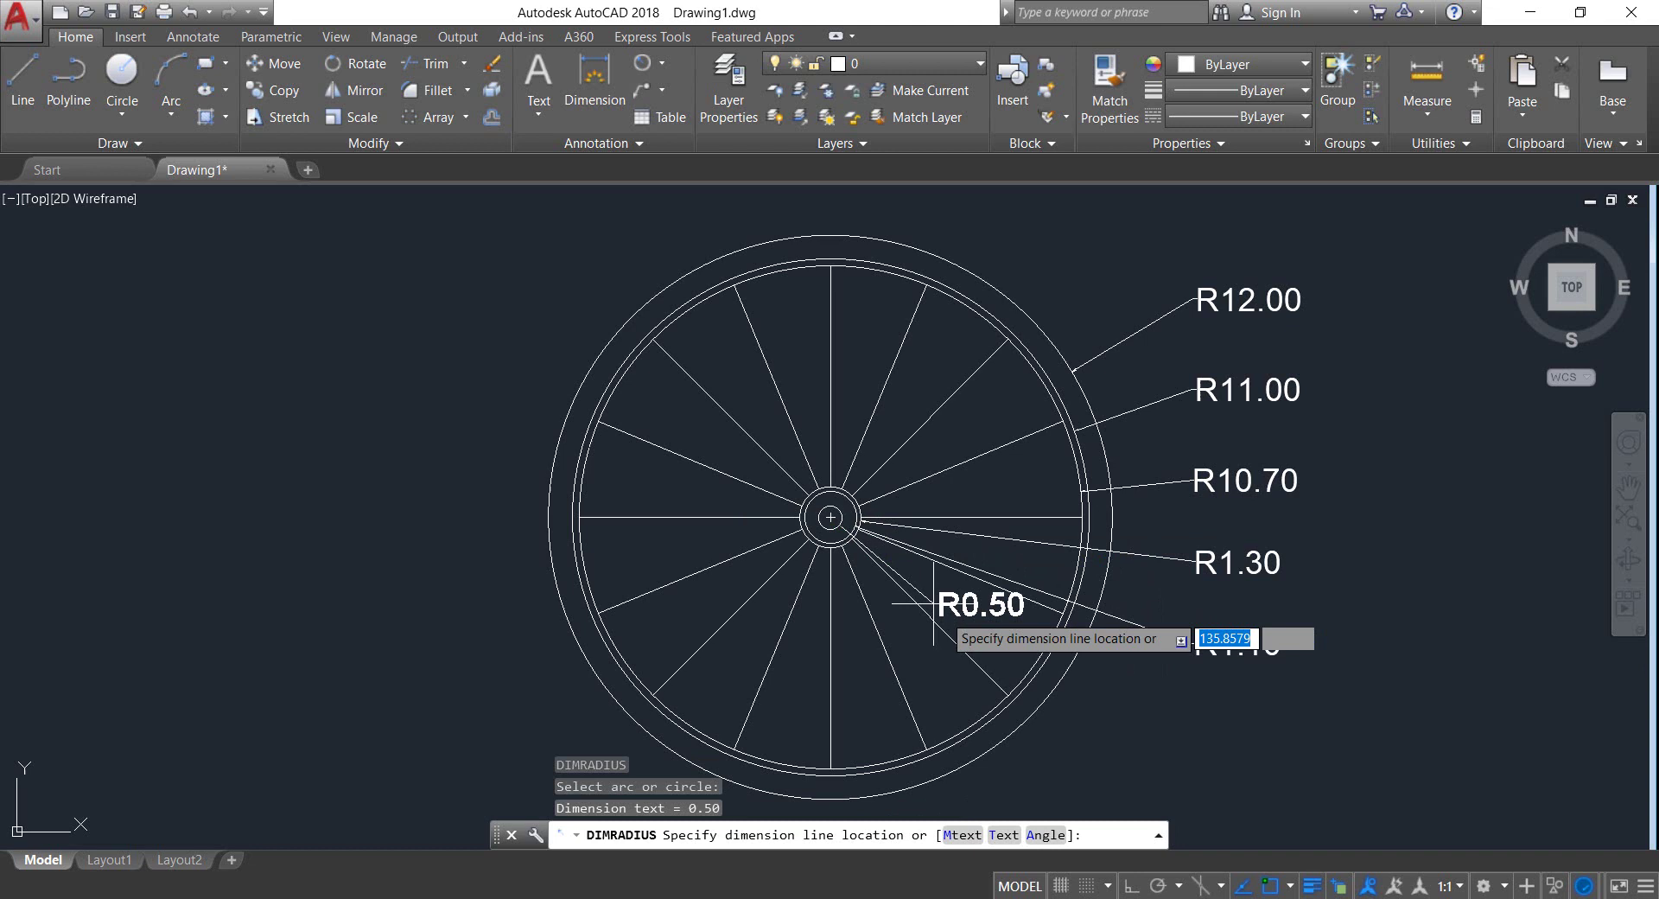
pyautogui.click(1194, 720)
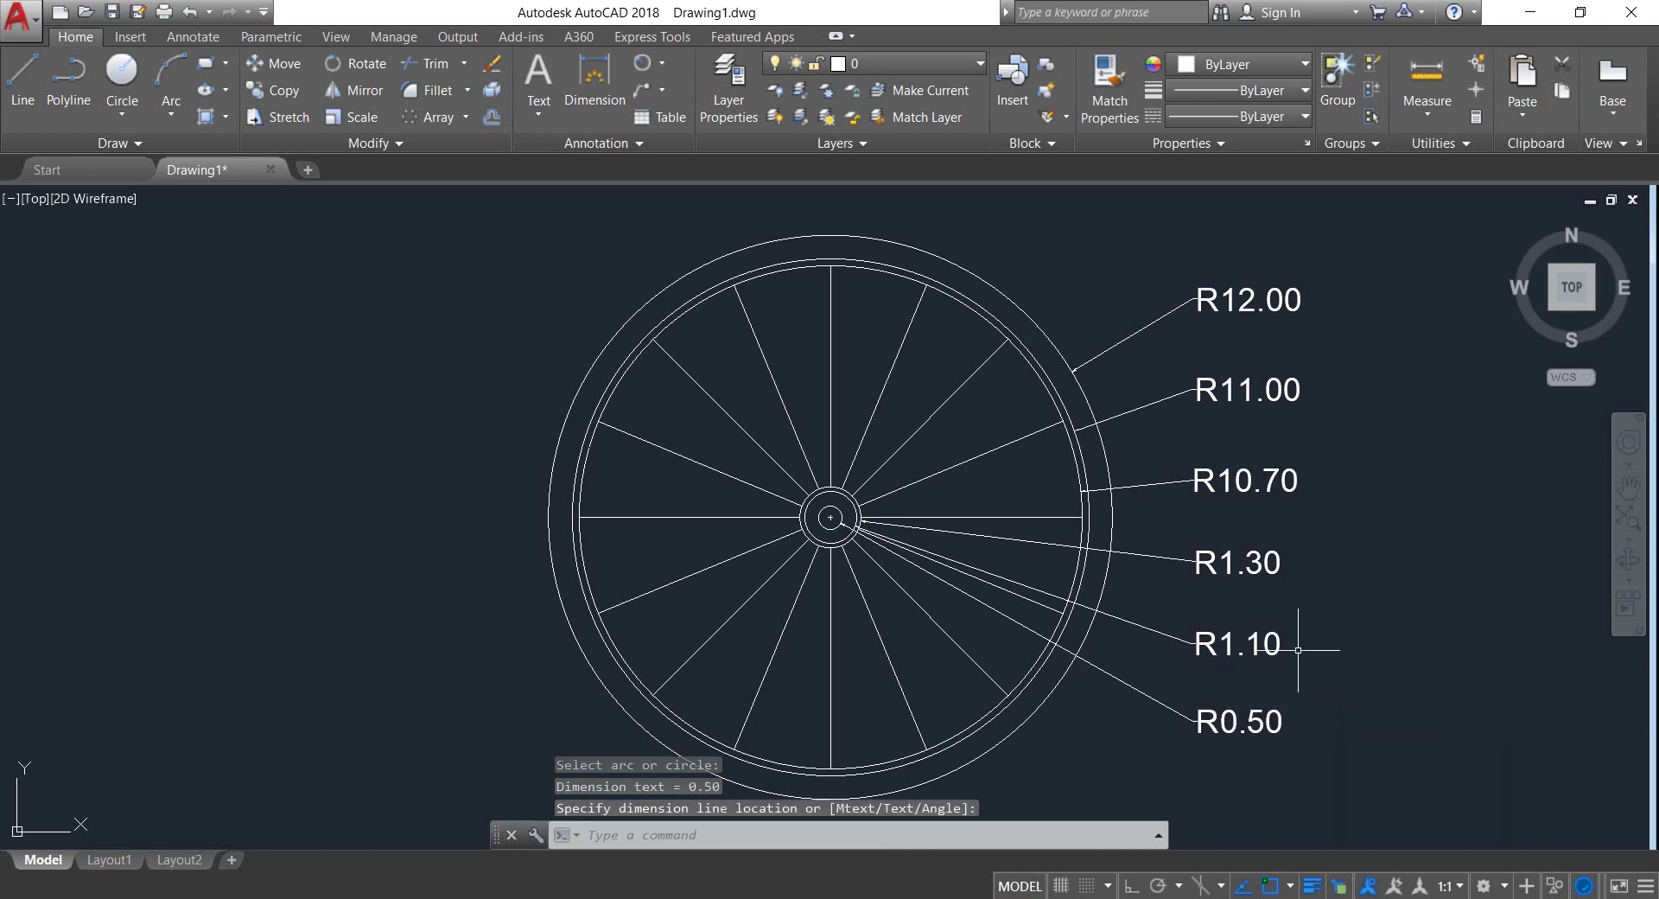
pyautogui.scroll(-2, 1298, 649)
pyautogui.scroll(2, 1298, 649)
pyautogui.moveTo(1274, 656)
pyautogui.mouseDown(button='middle')
pyautogui.moveTo(1311, 651)
pyautogui.moveTo(1212, 647)
pyautogui.mouseUp(button='middle')
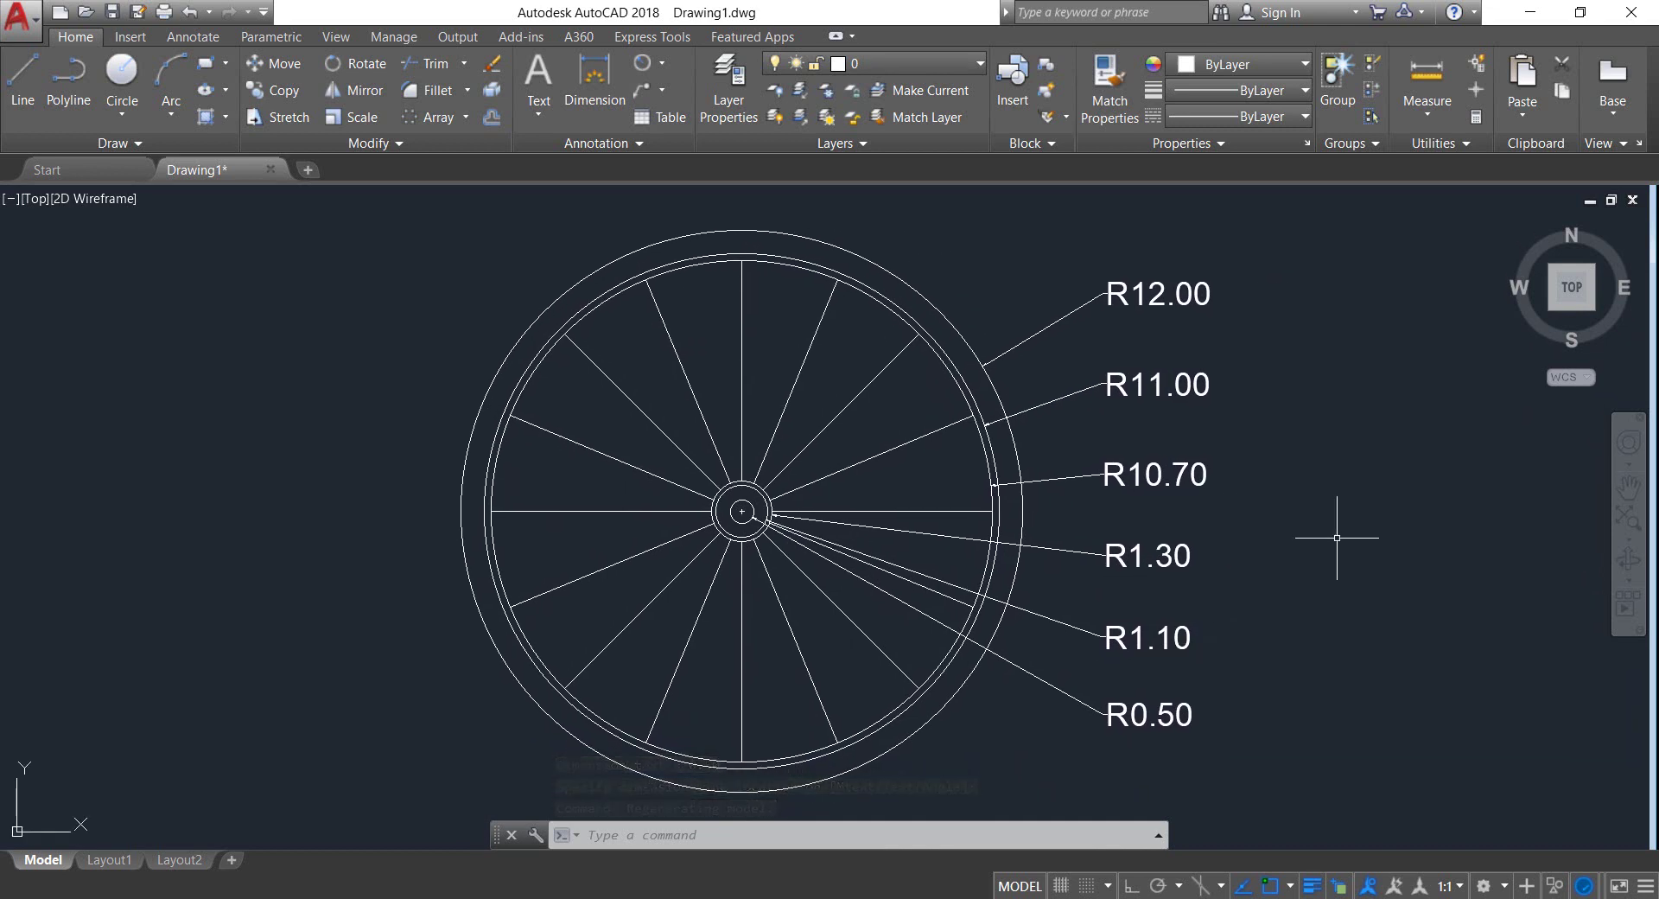